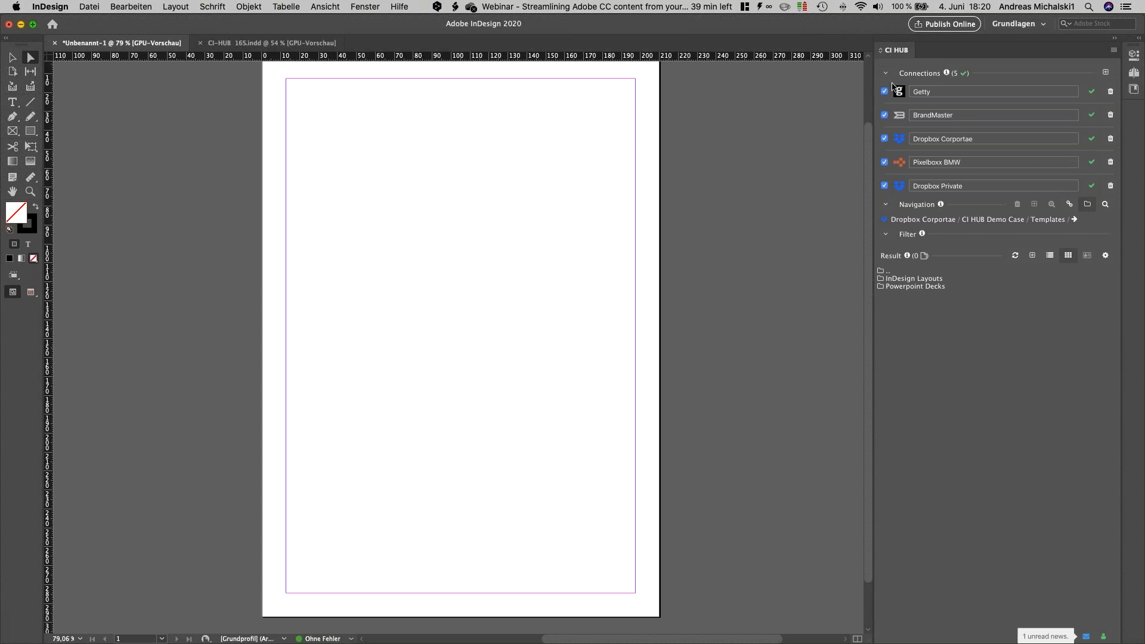
Step: Add an Adobe Stock connection, sign in with the saved account e-mail and password, and return to the layout
{"action": "left_click", "coordinate": [1105, 72]}
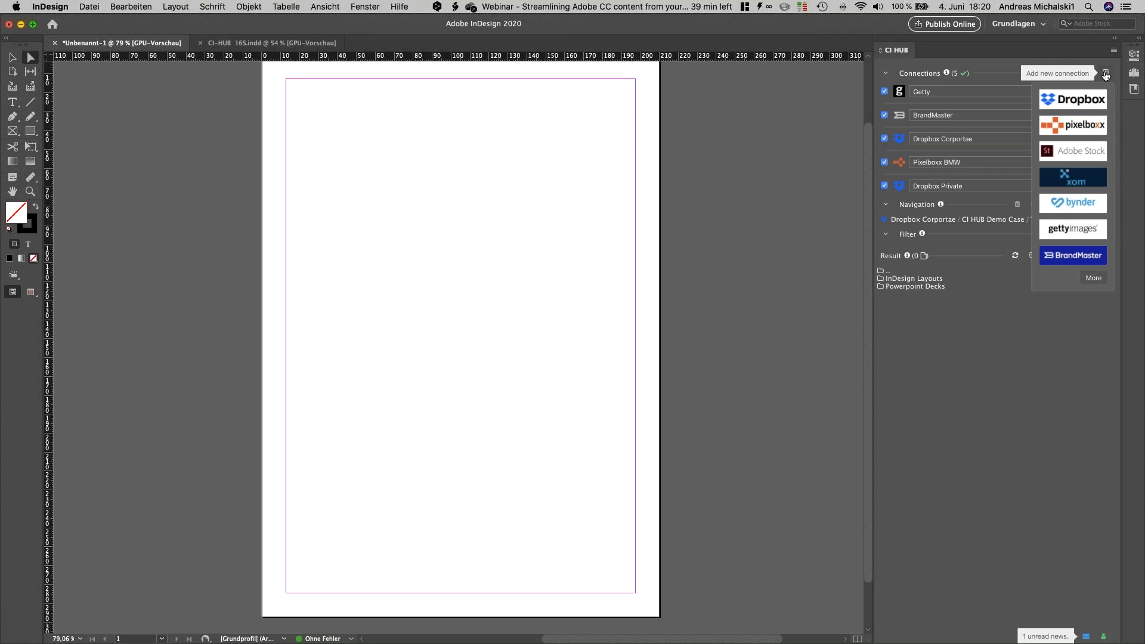
{"action": "left_click", "coordinate": [1082, 152]}
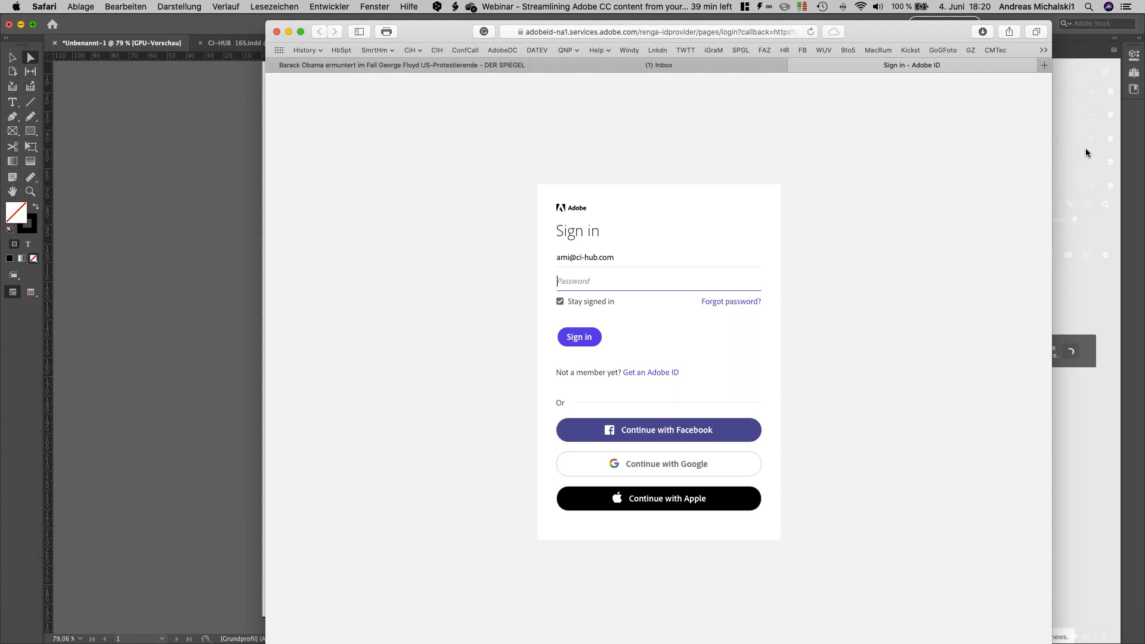
{"action": "left_click", "coordinate": [634, 258]}
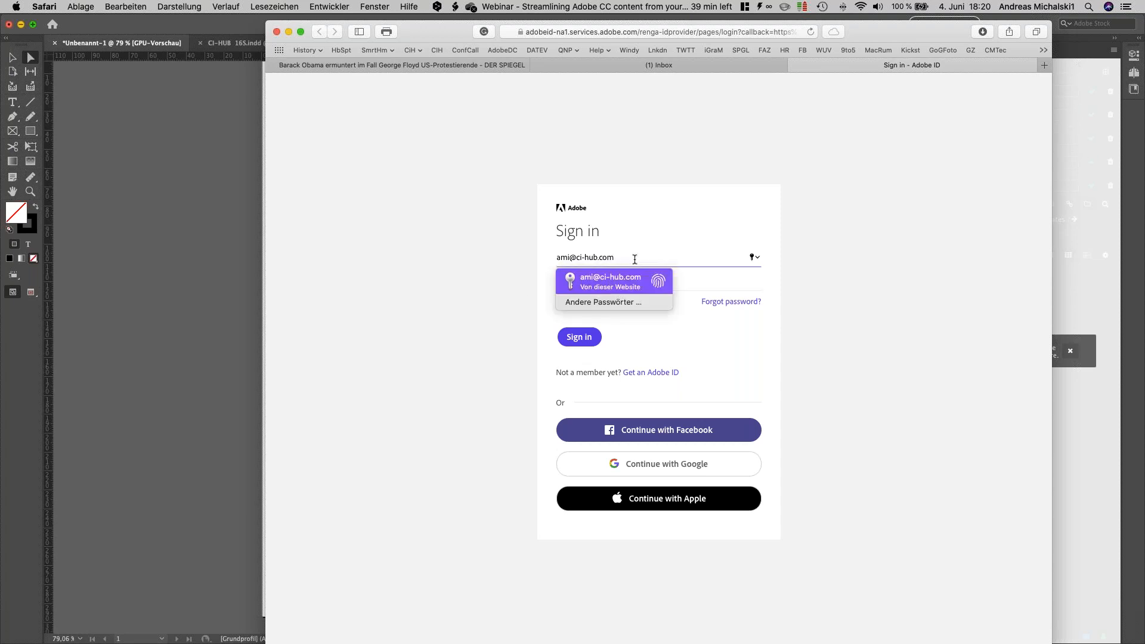
{"action": "key", "text": "Return"}
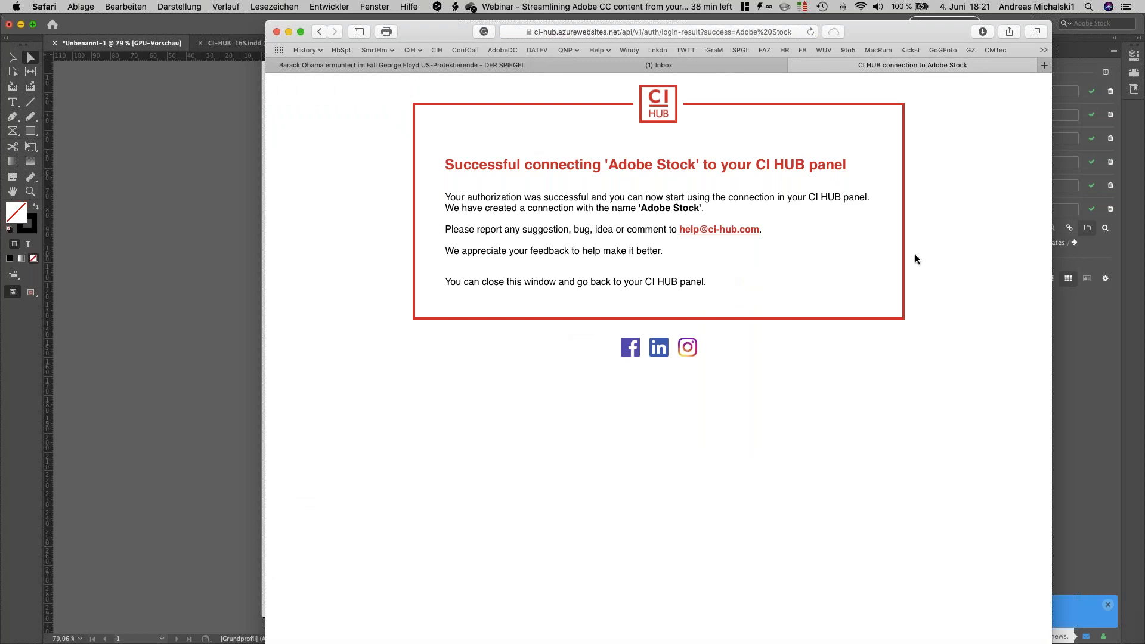
{"action": "left_click", "coordinate": [1059, 313]}
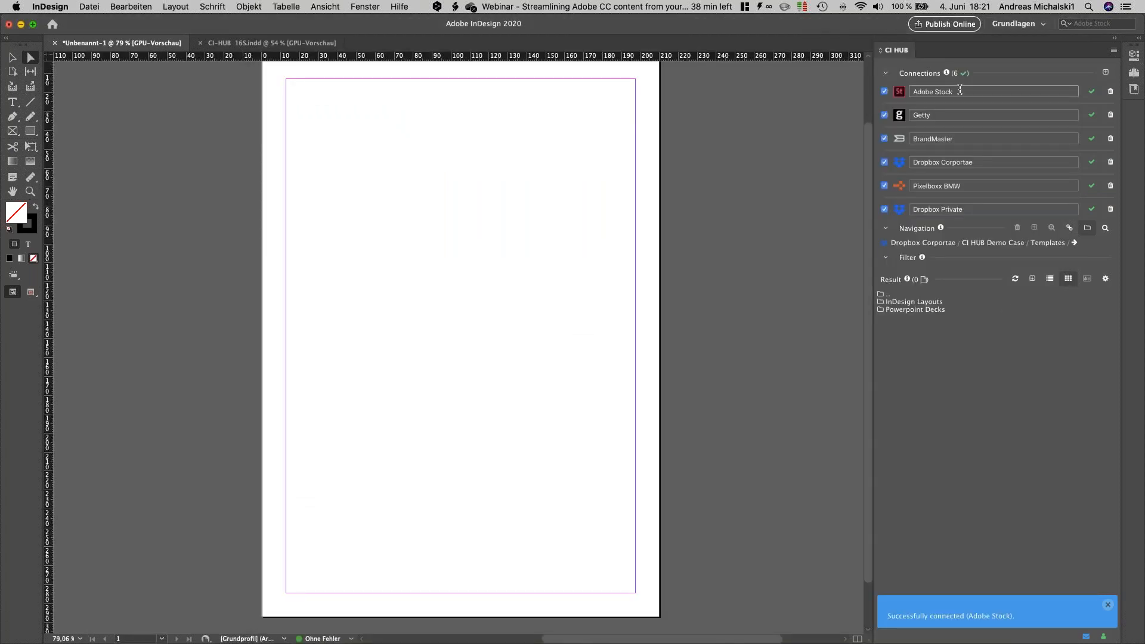
Step: Rename the new Adobe Stock connection as "Adobe Stock Customer"
{"action": "left_click", "coordinate": [960, 90]}
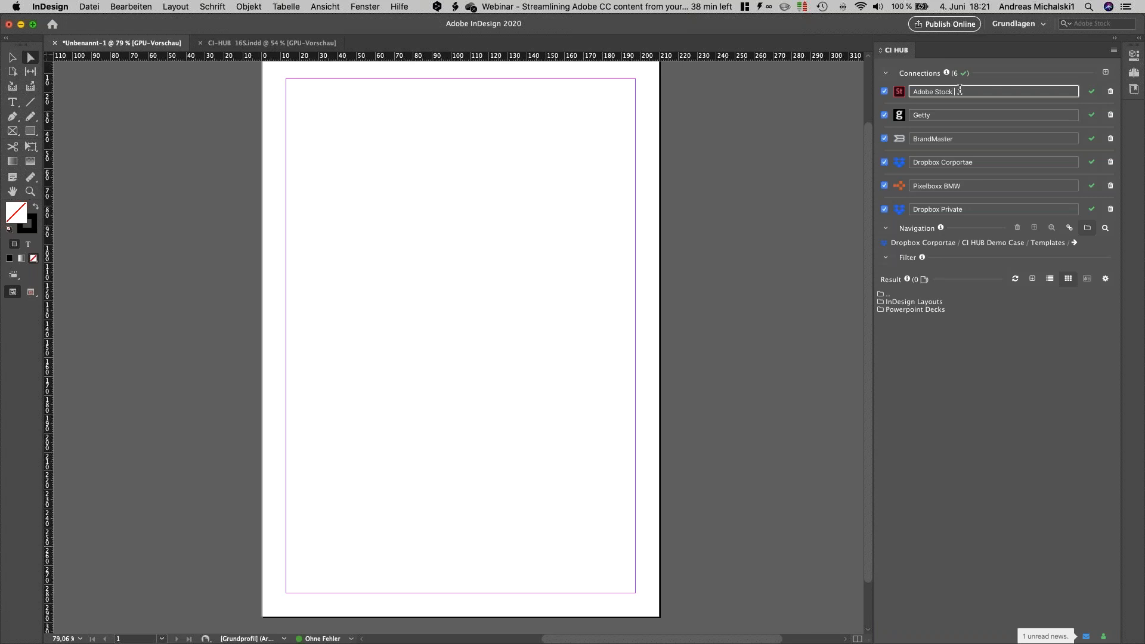
{"action": "type", "text": "Cus"}
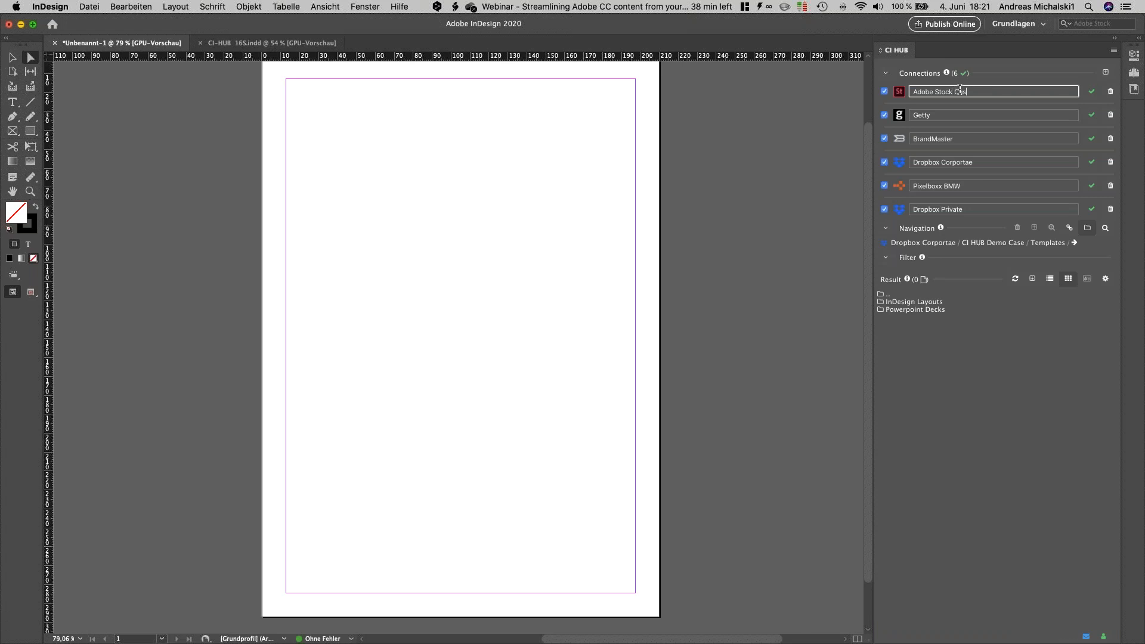
{"action": "type", "text": "tomer"}
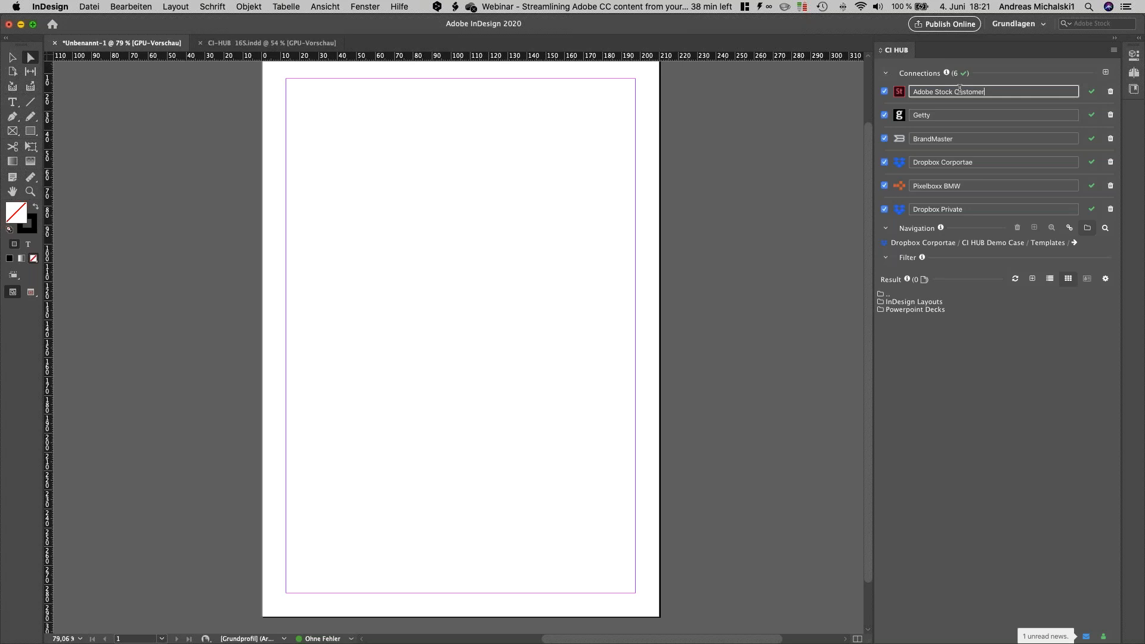
{"action": "key", "text": "Return"}
{"action": "mouse_move", "coordinate": [1095, 113]}
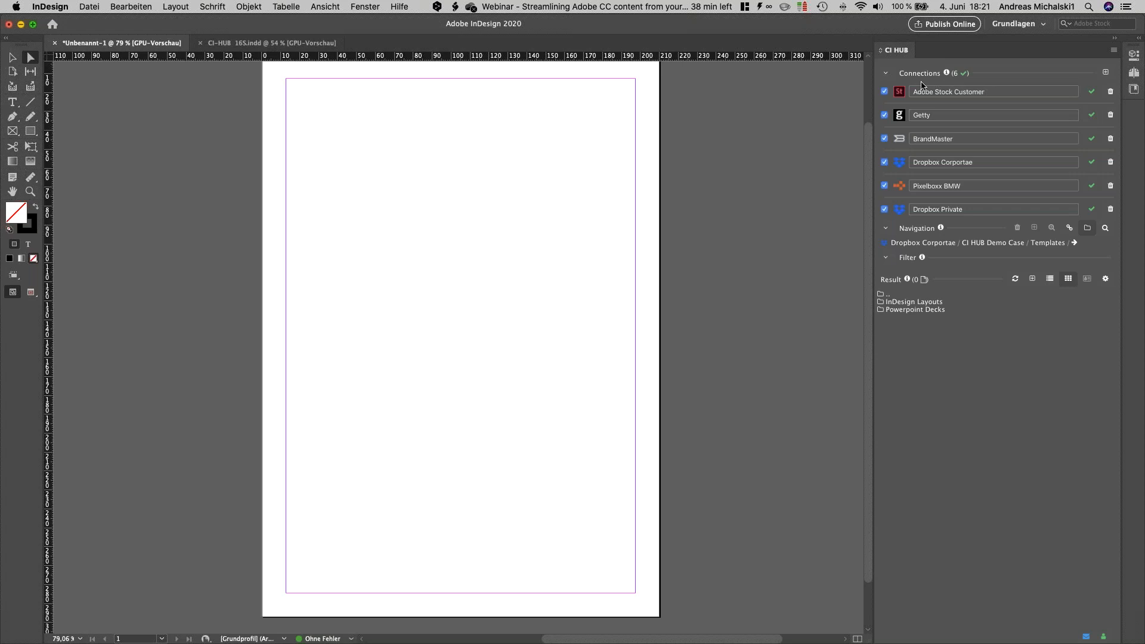
Step: Collapse the connections list and switch the navigation source from Dropbox Corportae to BrandMaster
{"action": "left_click", "coordinate": [886, 73]}
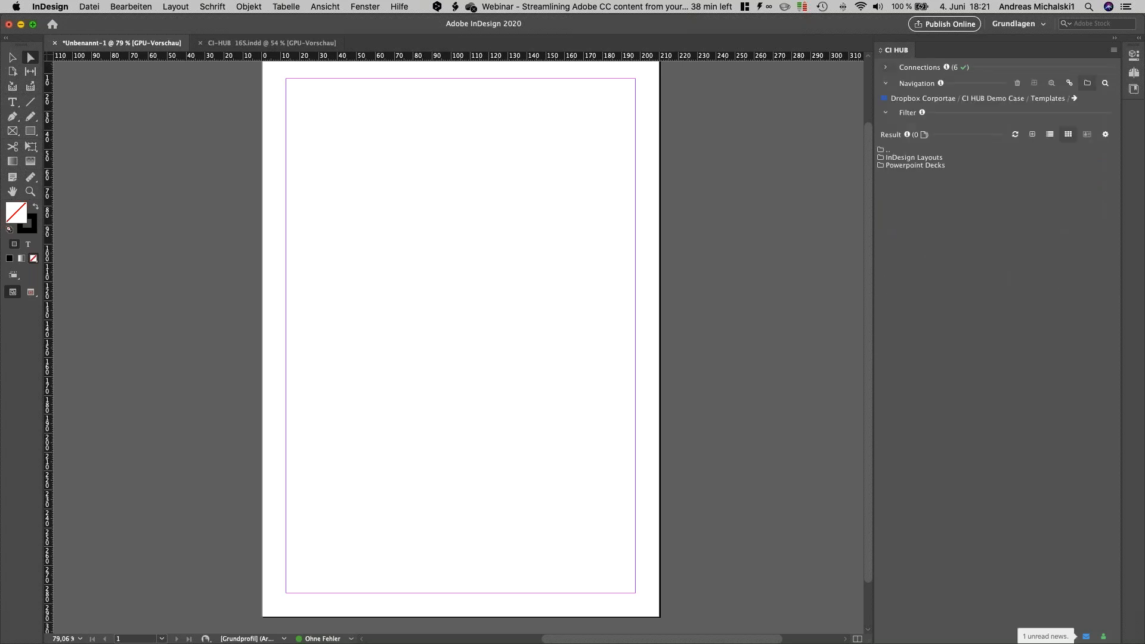
{"action": "left_click", "coordinate": [894, 100]}
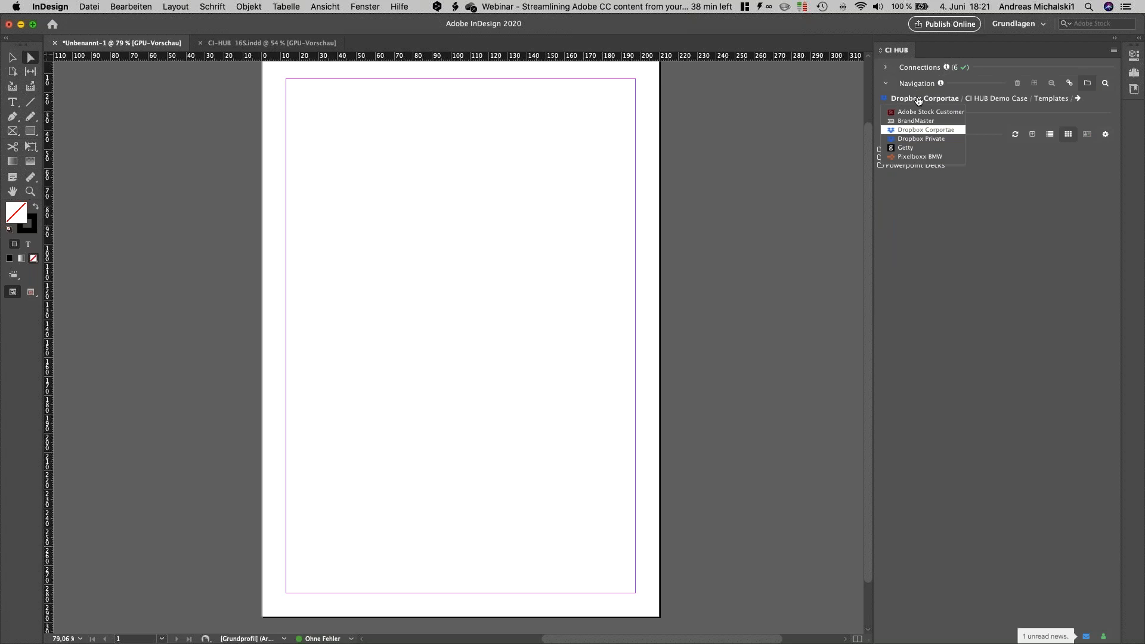
{"action": "left_click", "coordinate": [987, 214]}
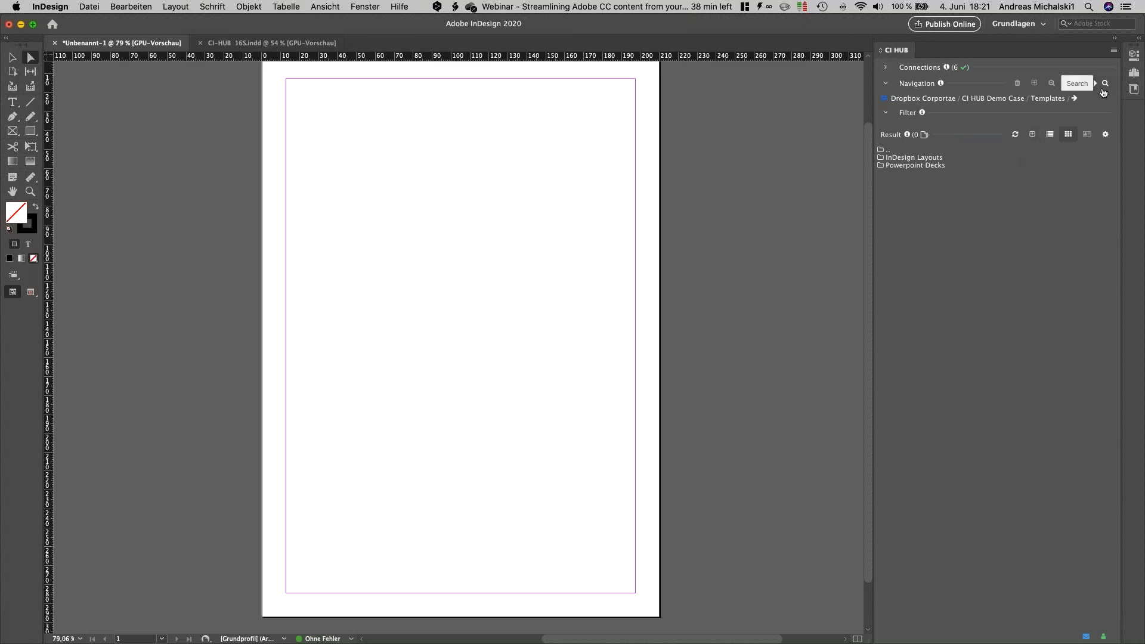
{"action": "left_click", "coordinate": [933, 98]}
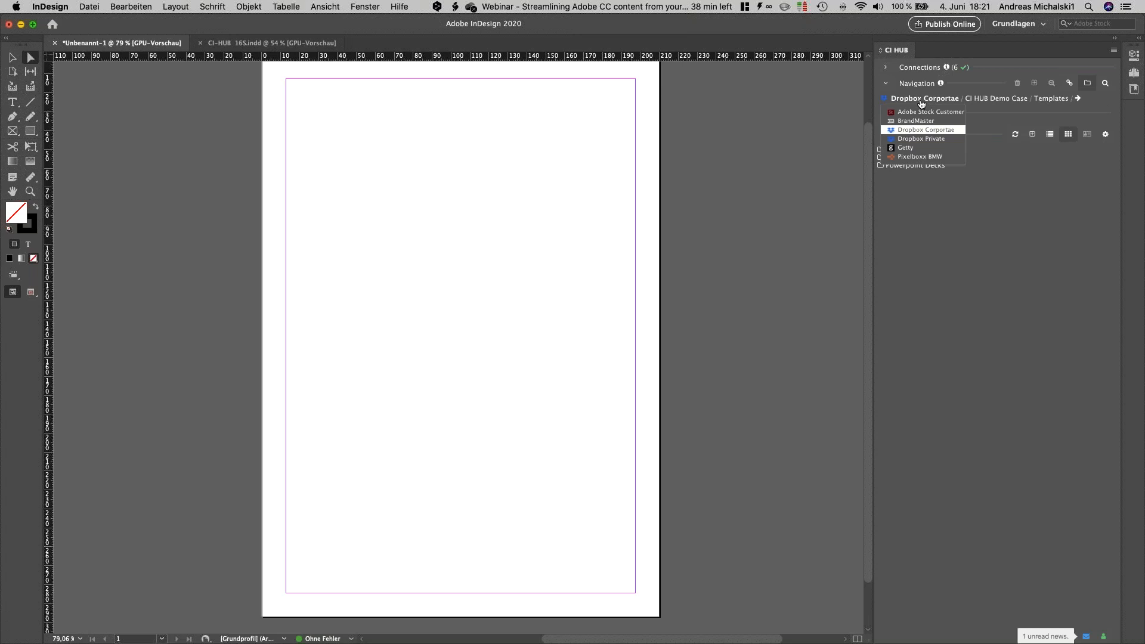
{"action": "left_click", "coordinate": [915, 121]}
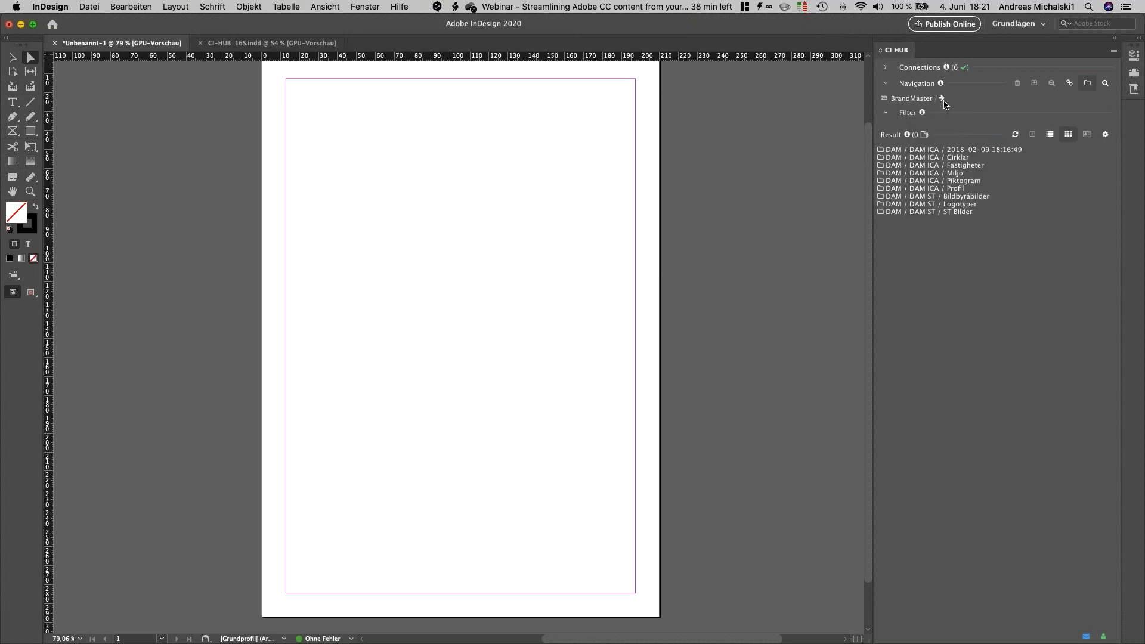
Step: Search the BrandMaster assets for "high*"
{"action": "left_click", "coordinate": [1106, 84]}
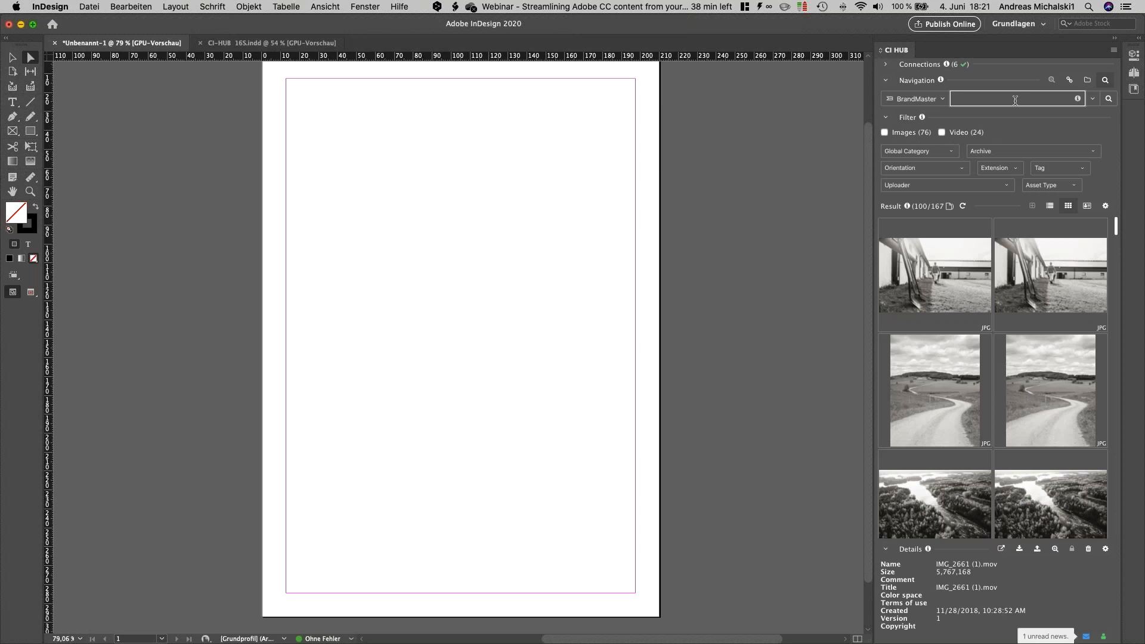
{"action": "type", "text": "high*"}
{"action": "key", "text": "Return"}
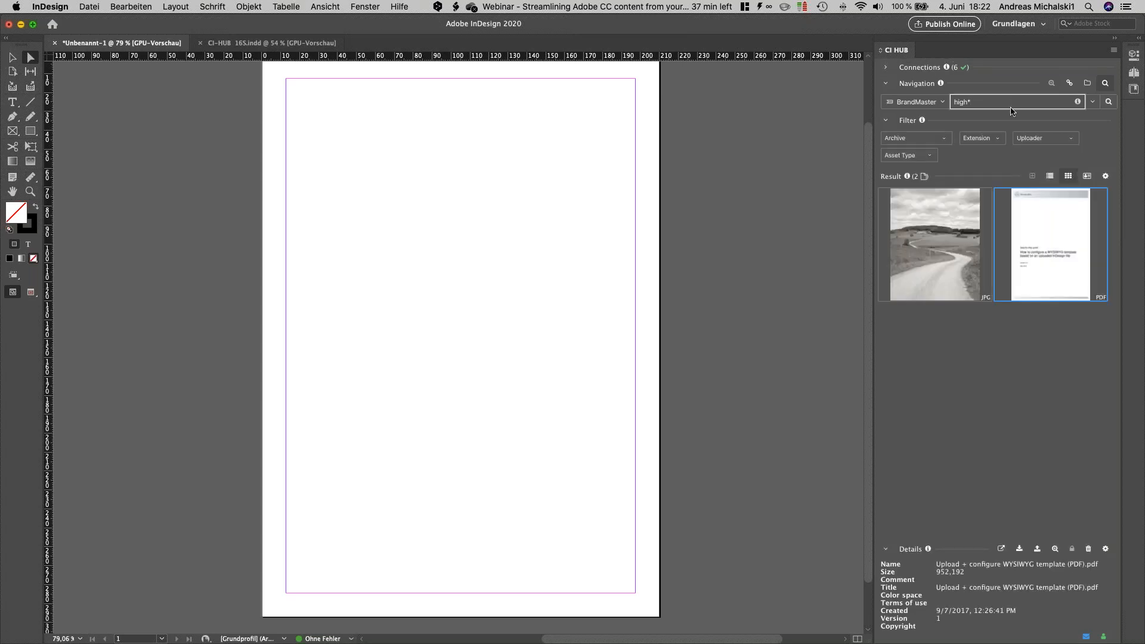
Step: Examine the archive and file extension filter options offered for the search results
{"action": "left_click", "coordinate": [945, 141]}
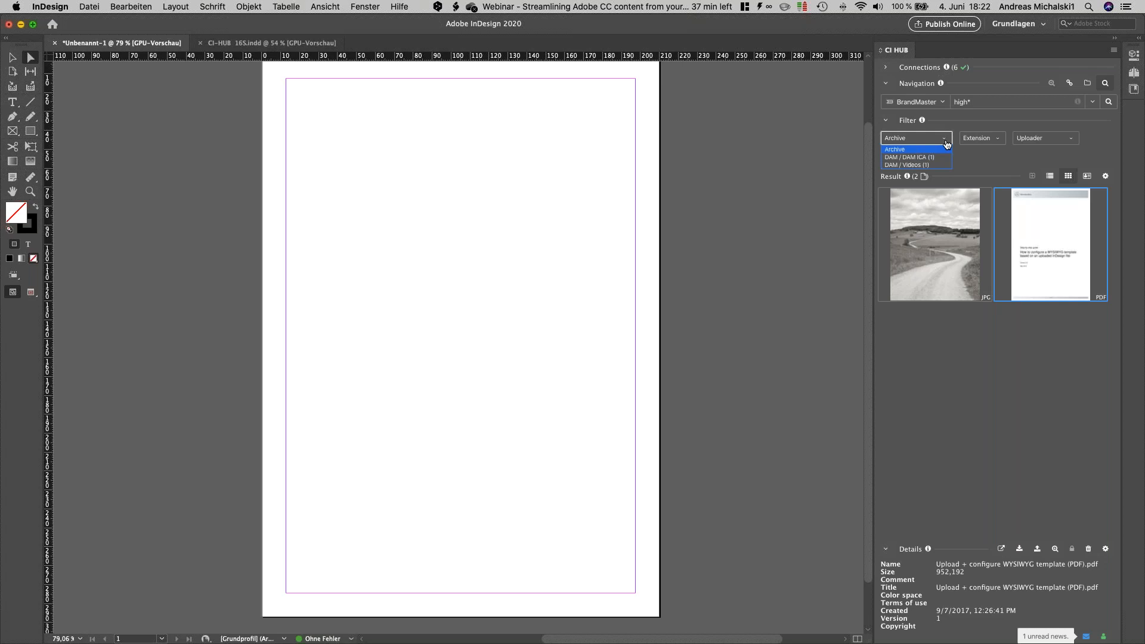
{"action": "left_click", "coordinate": [996, 140]}
{"action": "left_click", "coordinate": [998, 141]}
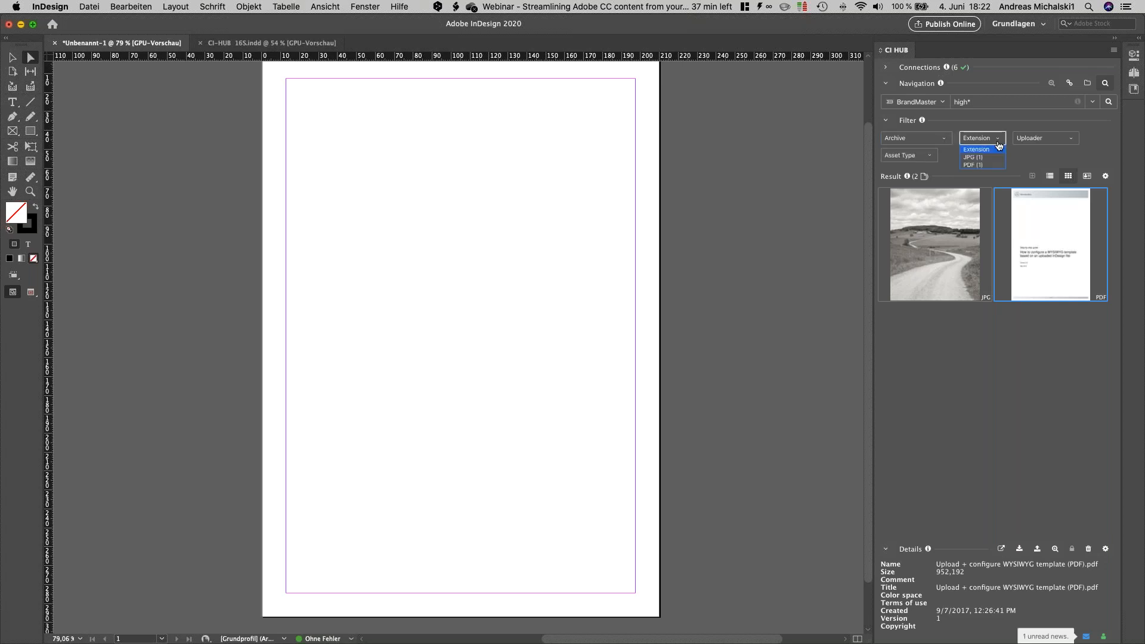
{"action": "left_click", "coordinate": [998, 141]}
Step: Clear the search phrase and filter the BrandMaster assets to Portrait orientation
{"action": "left_click", "coordinate": [991, 101]}
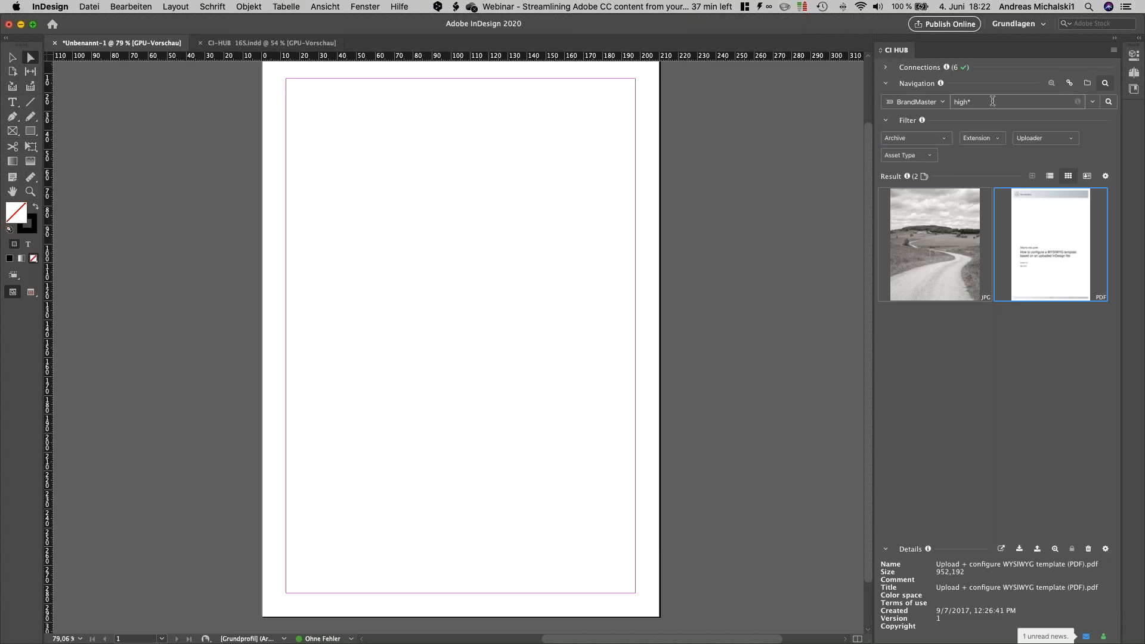
{"action": "left_click_drag", "start_coordinate": [992, 101], "coordinate": [951, 99]}
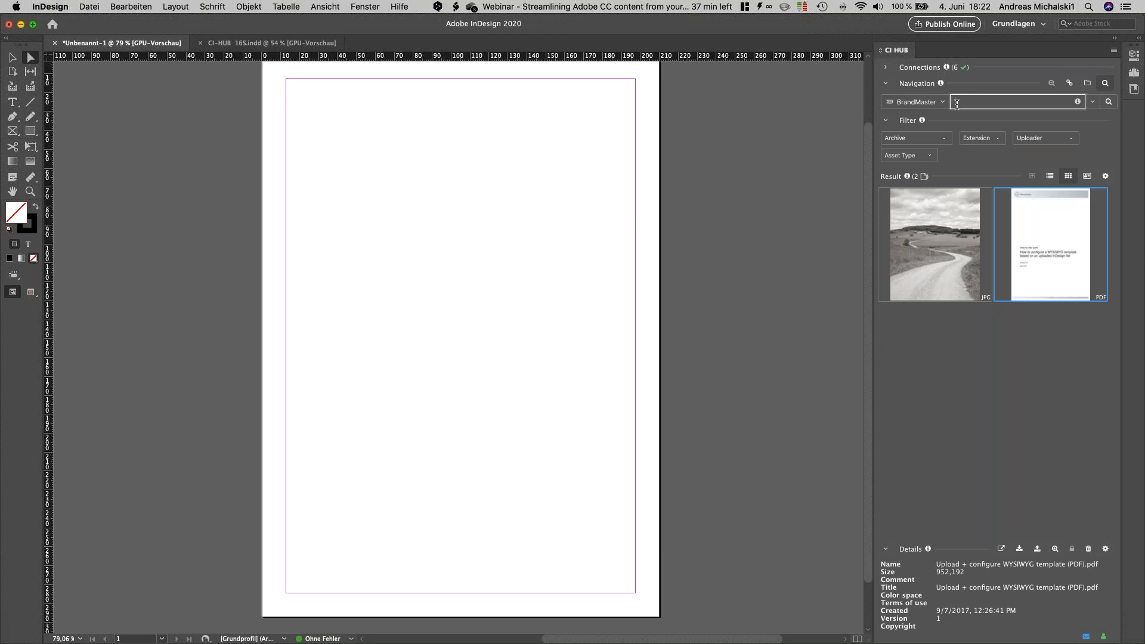
{"action": "key", "text": "BackSpace"}
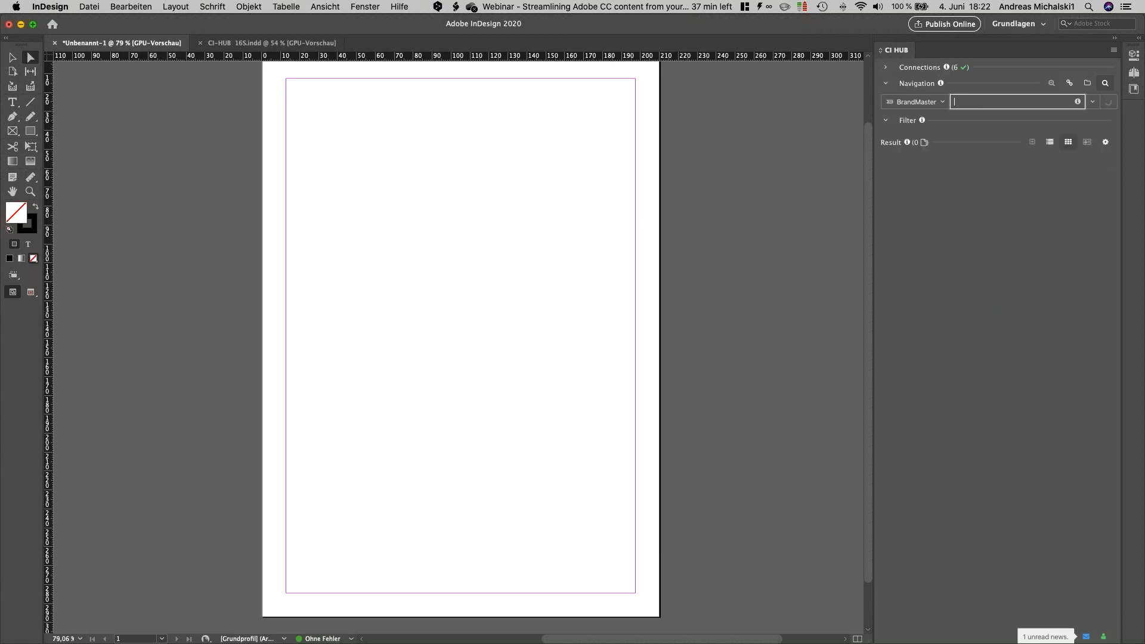
{"action": "left_click", "coordinate": [931, 172]}
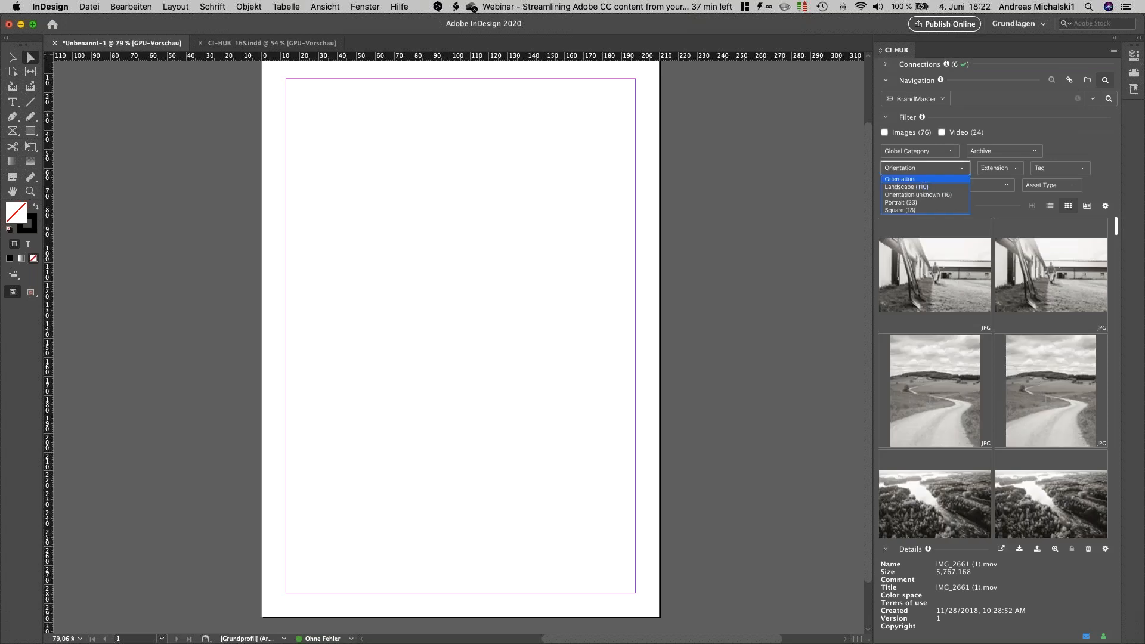
{"action": "left_click", "coordinate": [900, 202]}
Step: Try limiting the portrait assets to the JPG extension, and remove that extension filter again
{"action": "left_click", "coordinate": [1022, 157]}
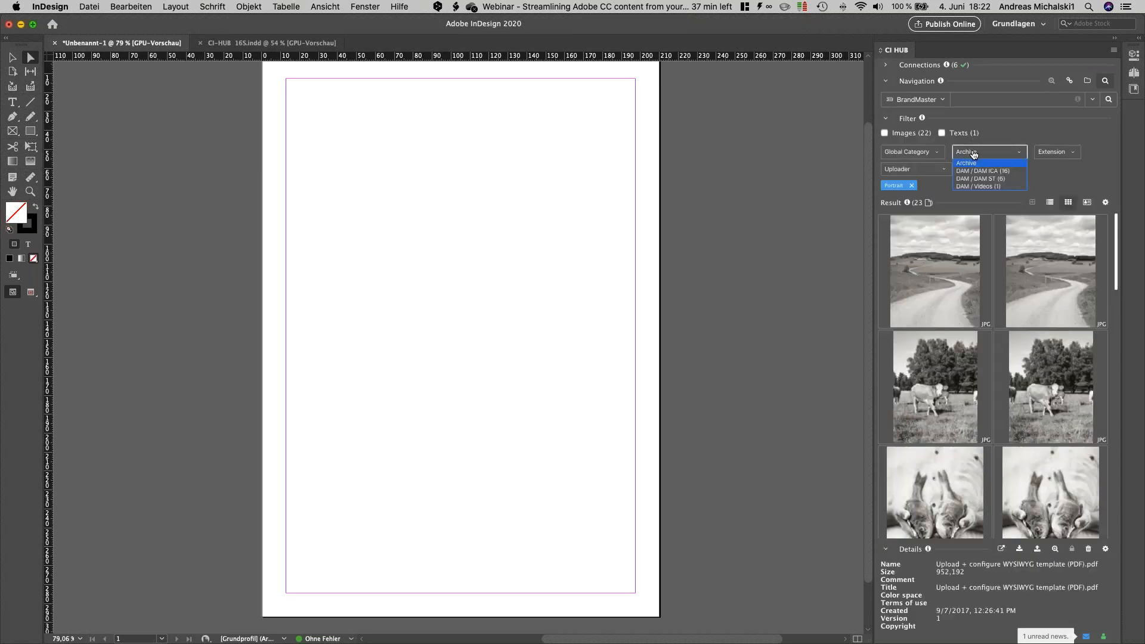
{"action": "left_click", "coordinate": [1055, 151]}
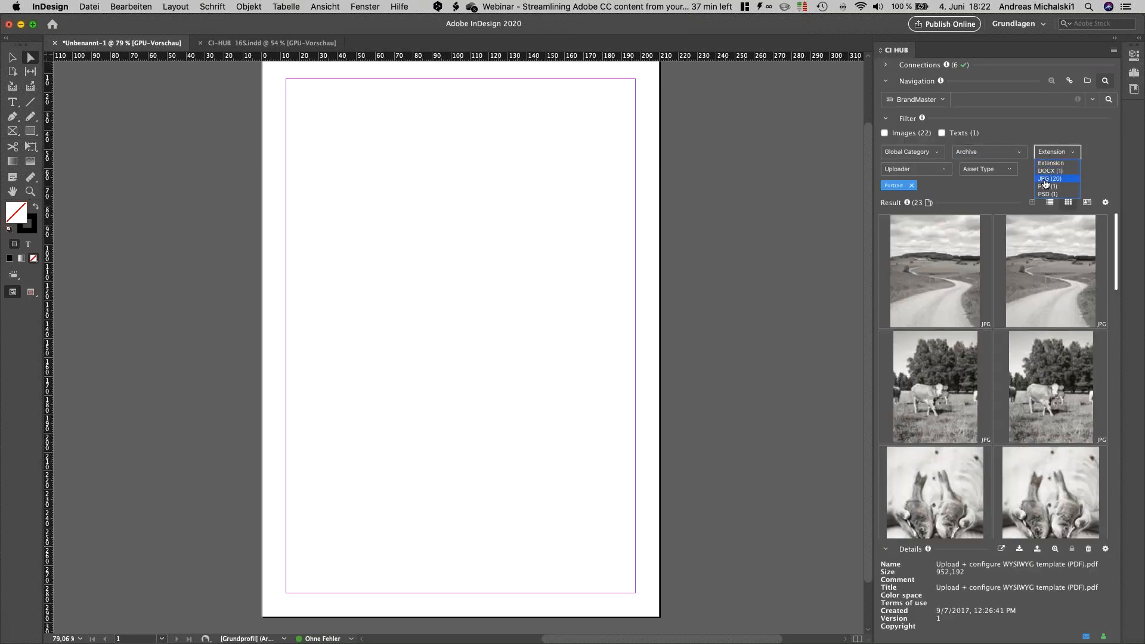
{"action": "left_click", "coordinate": [1045, 180]}
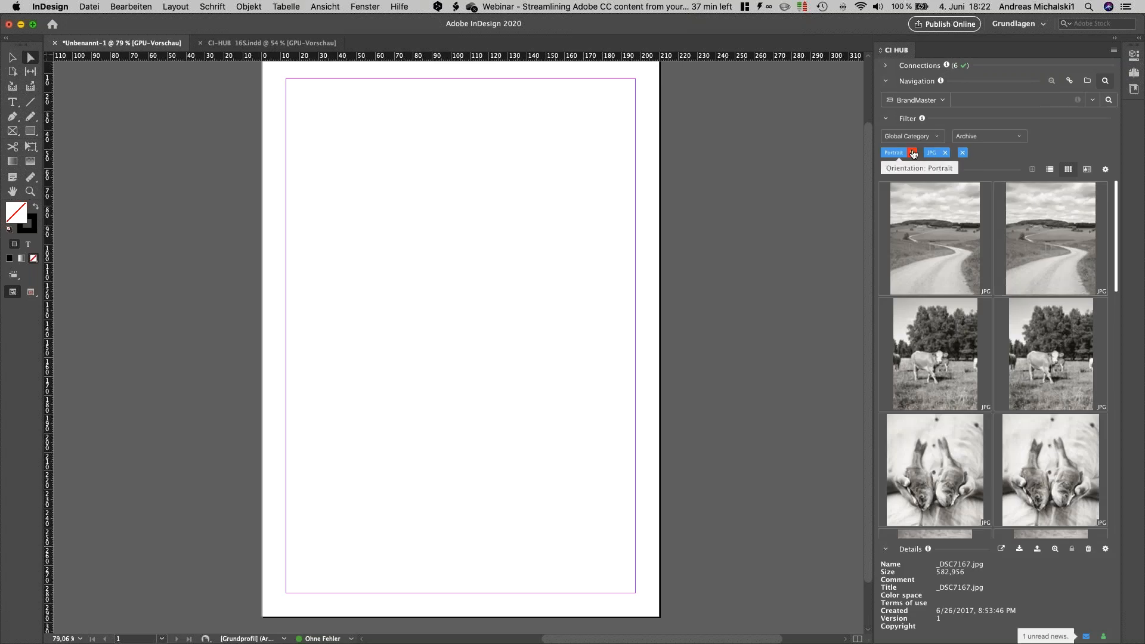
{"action": "left_click", "coordinate": [962, 153]}
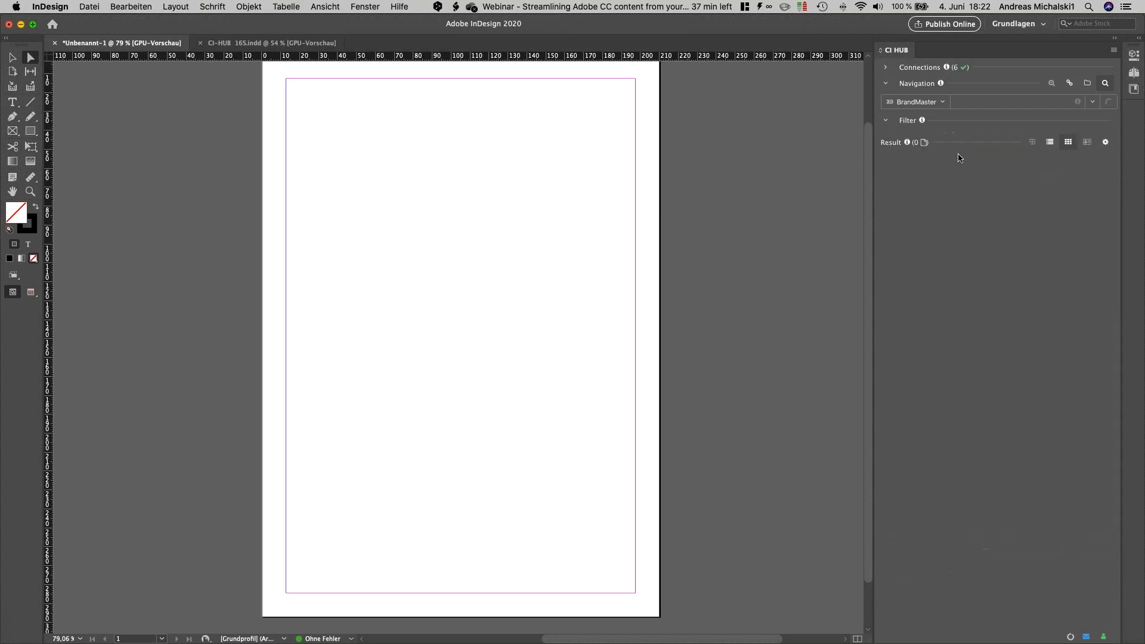
Step: Open the details of the winding road image Harifran_Portal_Bojd_Vag.jpg and place it about 45 mm wide near the page's upper-left margin corner
{"action": "left_click", "coordinate": [939, 255]}
{"action": "double_click", "coordinate": [939, 255]}
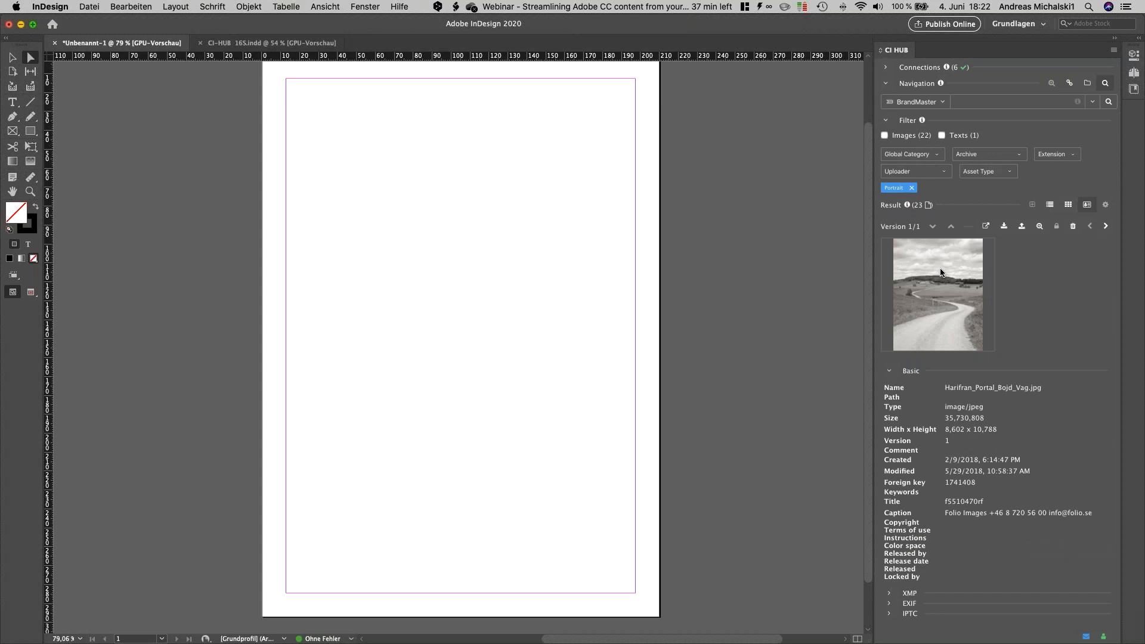
{"action": "mouse_move", "coordinate": [947, 278]}
{"action": "left_mouse_down"}
{"action": "mouse_move", "coordinate": [578, 234]}
{"action": "mouse_move", "coordinate": [298, 105]}
{"action": "left_mouse_up"}
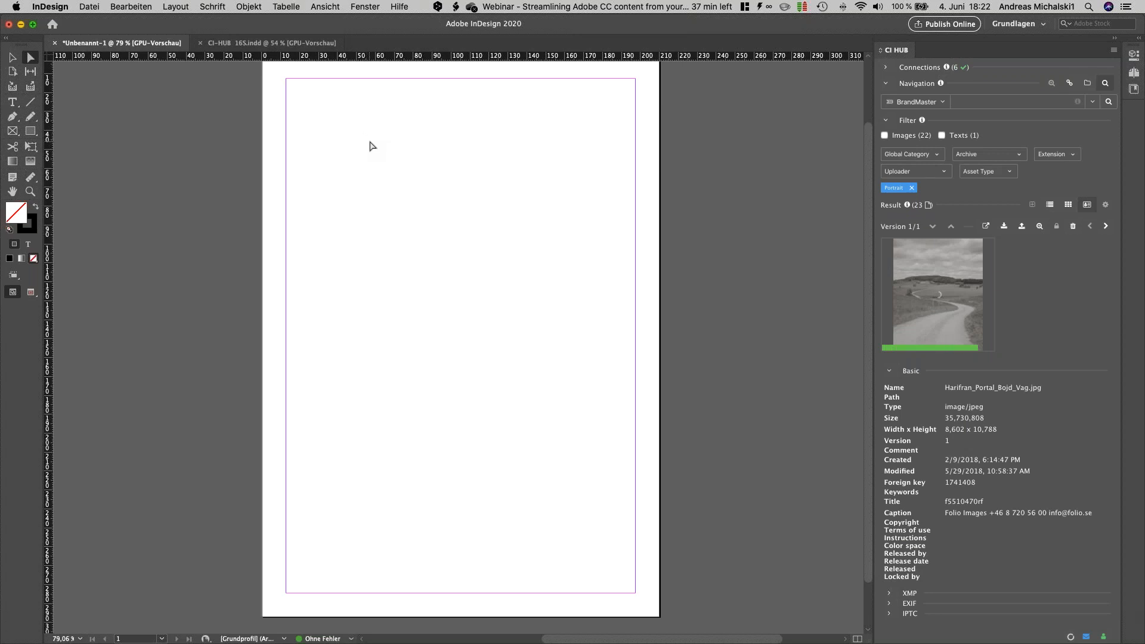
{"action": "left_click_drag", "start_coordinate": [312, 102], "coordinate": [398, 209]}
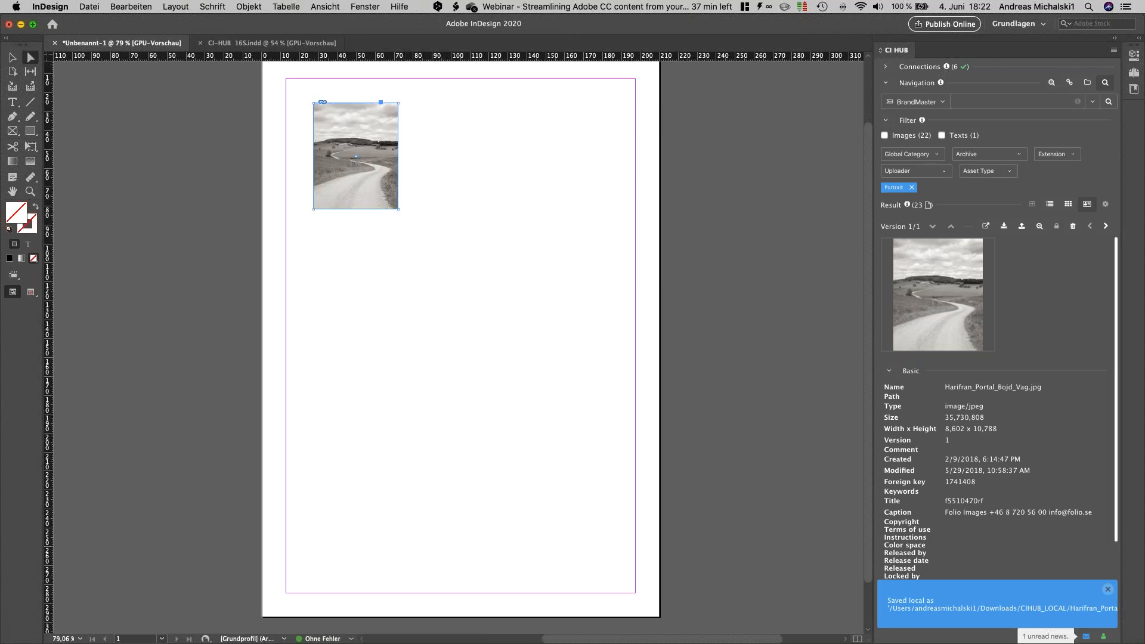
Step: Switch to folder browsing in Dropbox Corportae and open the CI HUB Demo Case / Pictures / Metadaten folder to browse its images
{"action": "left_click", "coordinate": [1088, 85]}
{"action": "left_click", "coordinate": [916, 99]}
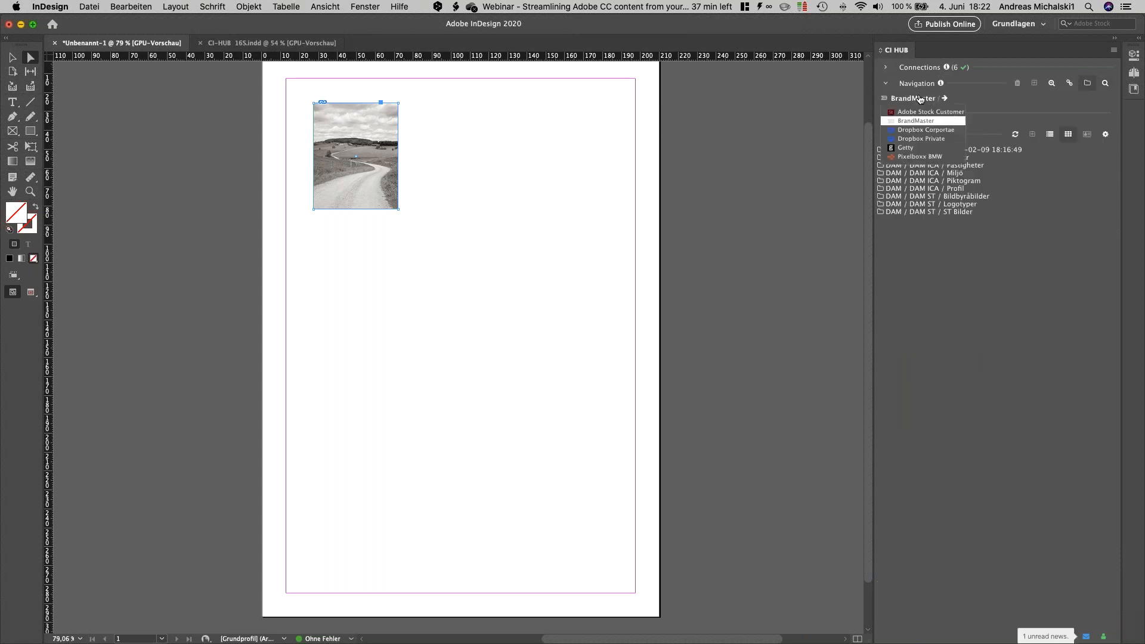
{"action": "left_click", "coordinate": [914, 131]}
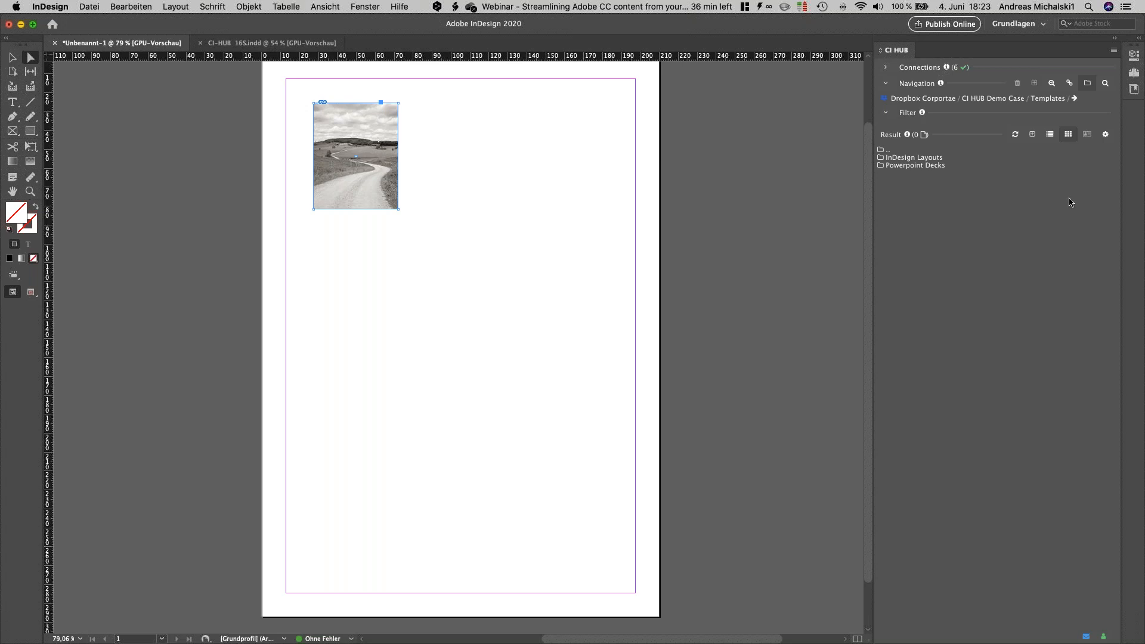
{"action": "left_click", "coordinate": [1047, 99]}
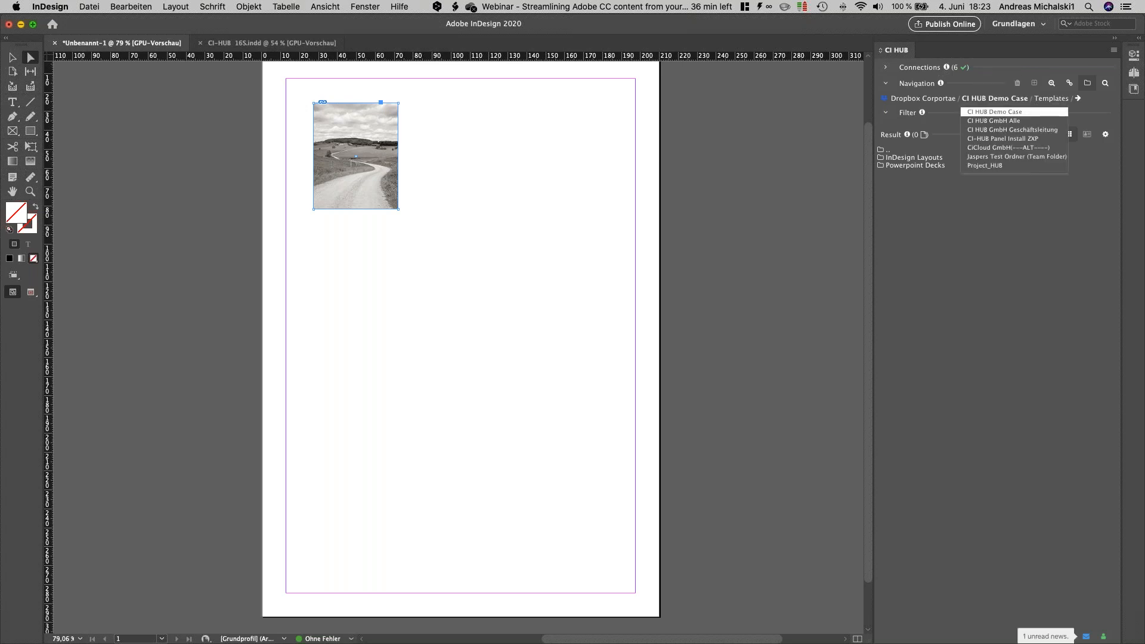
{"action": "left_click", "coordinate": [1005, 112]}
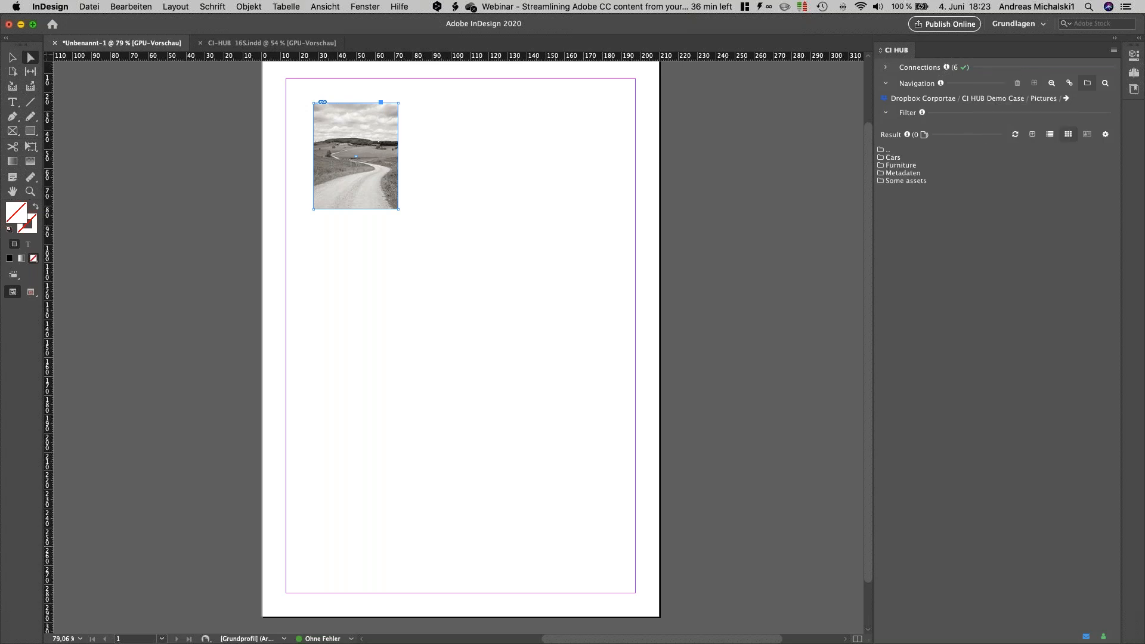
{"action": "double_click", "coordinate": [903, 173]}
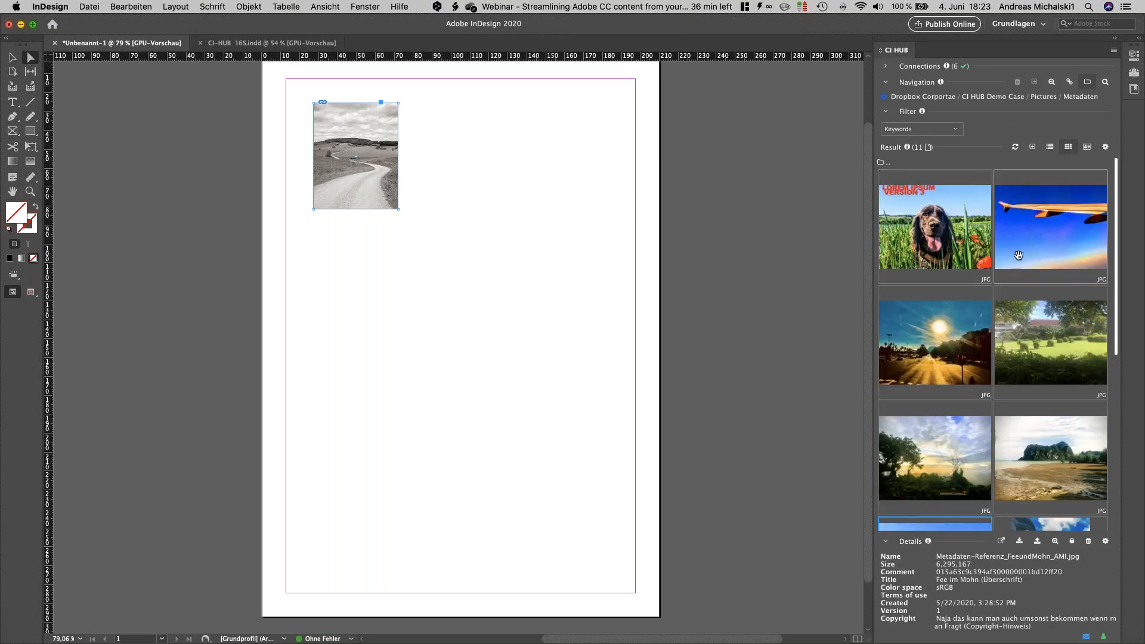
{"action": "scroll", "coordinate": [1018, 255], "scroll_direction": "down", "scroll_amount": 5}
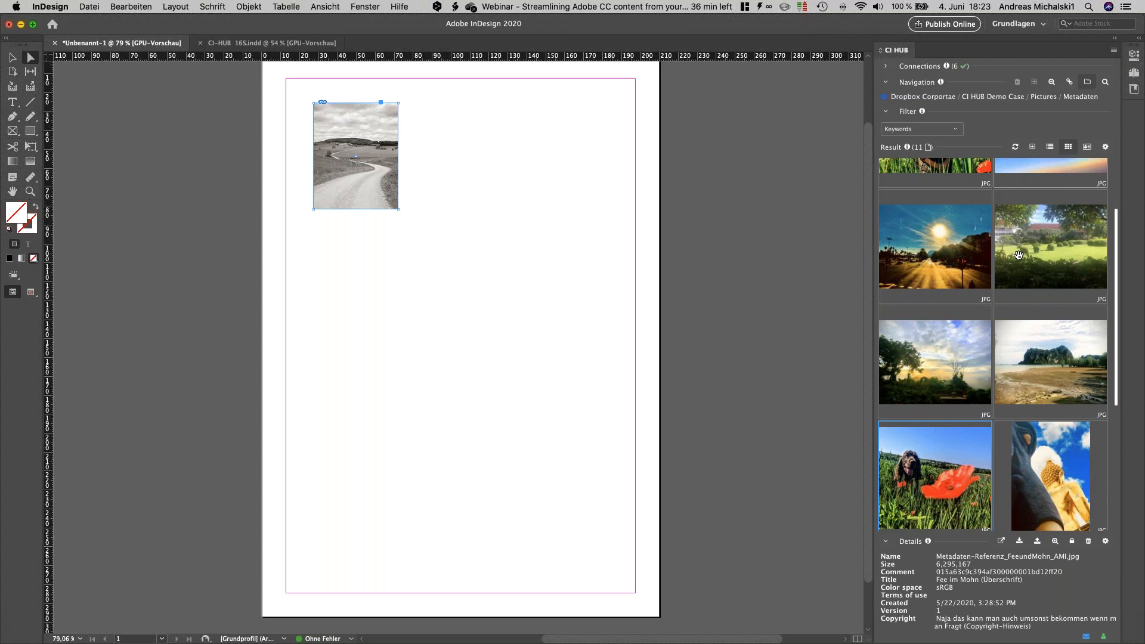
Step: Browse the Metadaten images and try the L and XXL preview sizes, and return the thumbnails to XL
{"action": "scroll", "coordinate": [1018, 255], "scroll_direction": "down", "scroll_amount": 3}
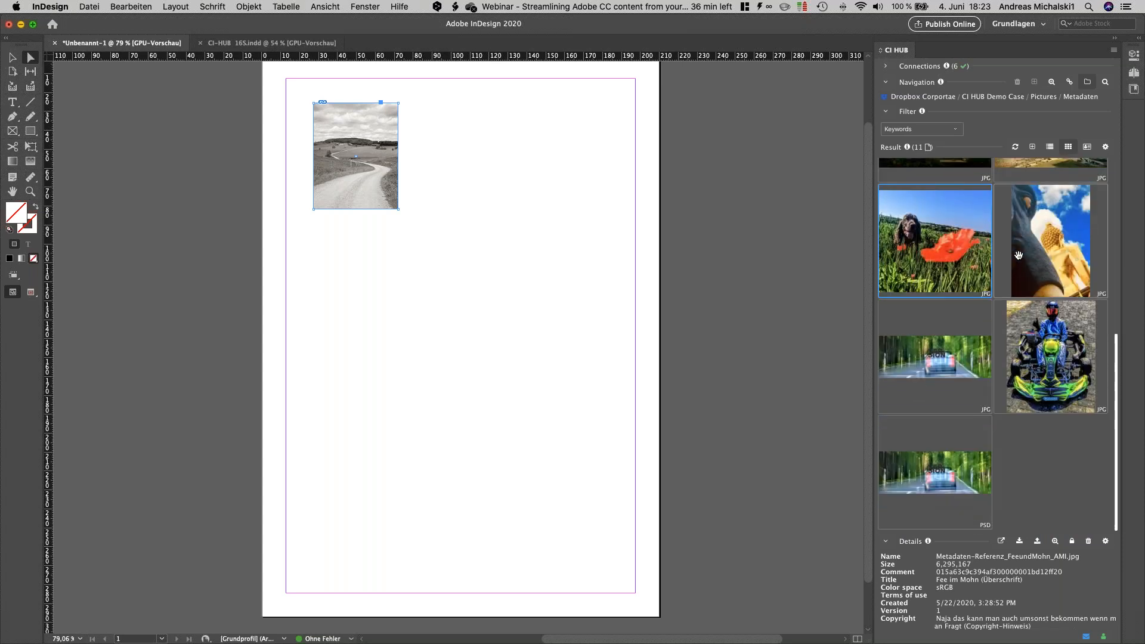
{"action": "scroll", "coordinate": [1019, 251], "scroll_direction": "up", "scroll_amount": 8}
{"action": "left_click", "coordinate": [1105, 147]}
{"action": "left_click", "coordinate": [1047, 218]}
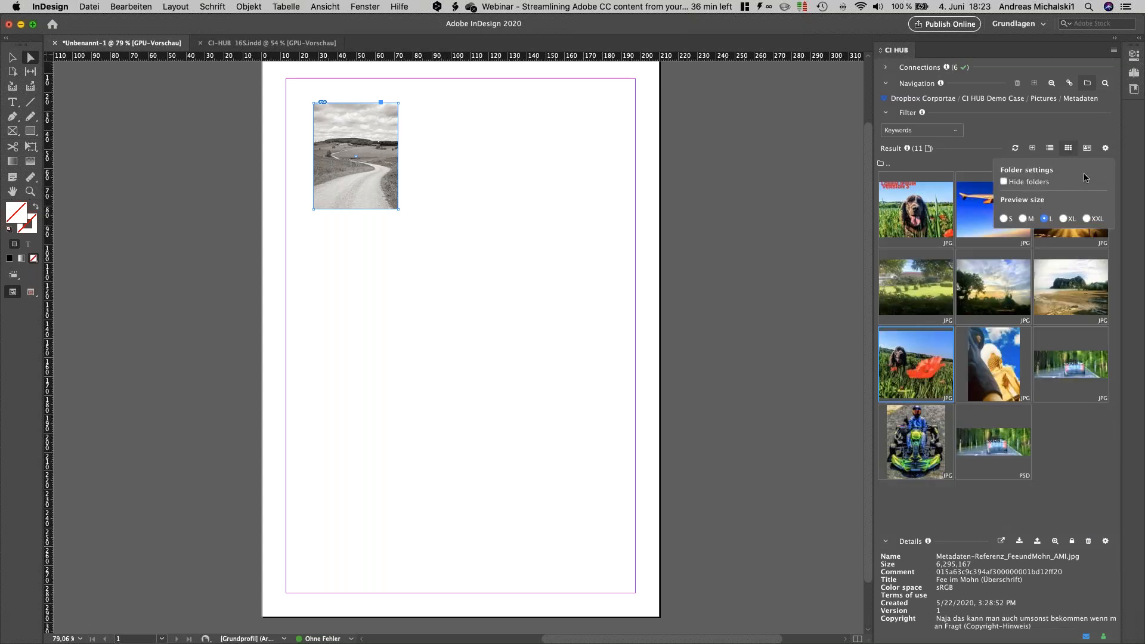
{"action": "left_click", "coordinate": [1086, 219]}
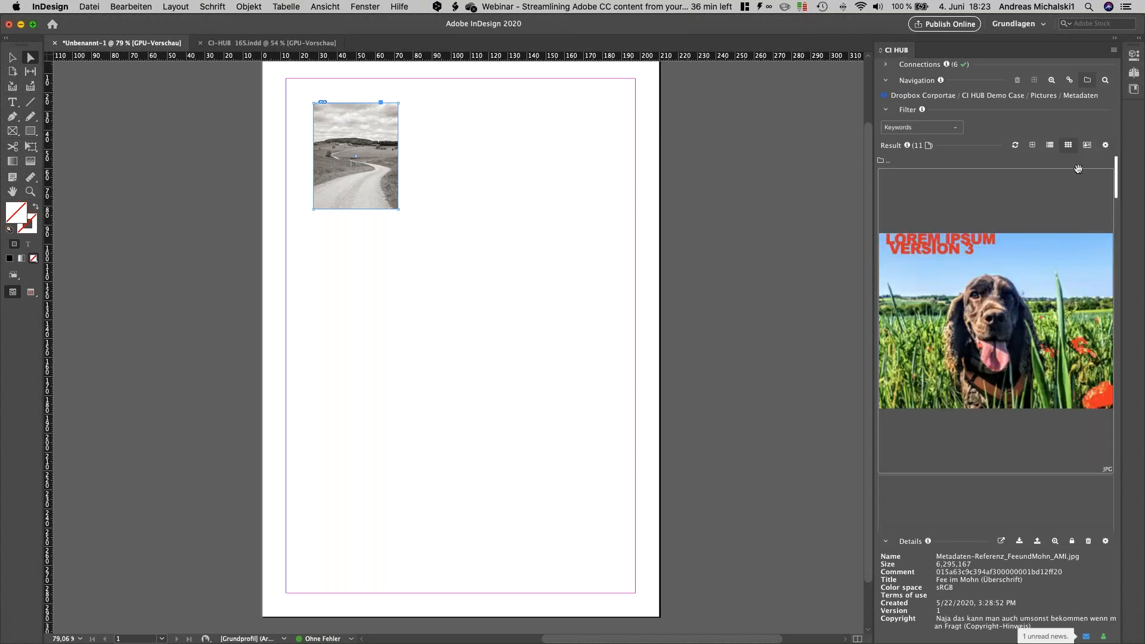
{"action": "left_click", "coordinate": [1106, 146]}
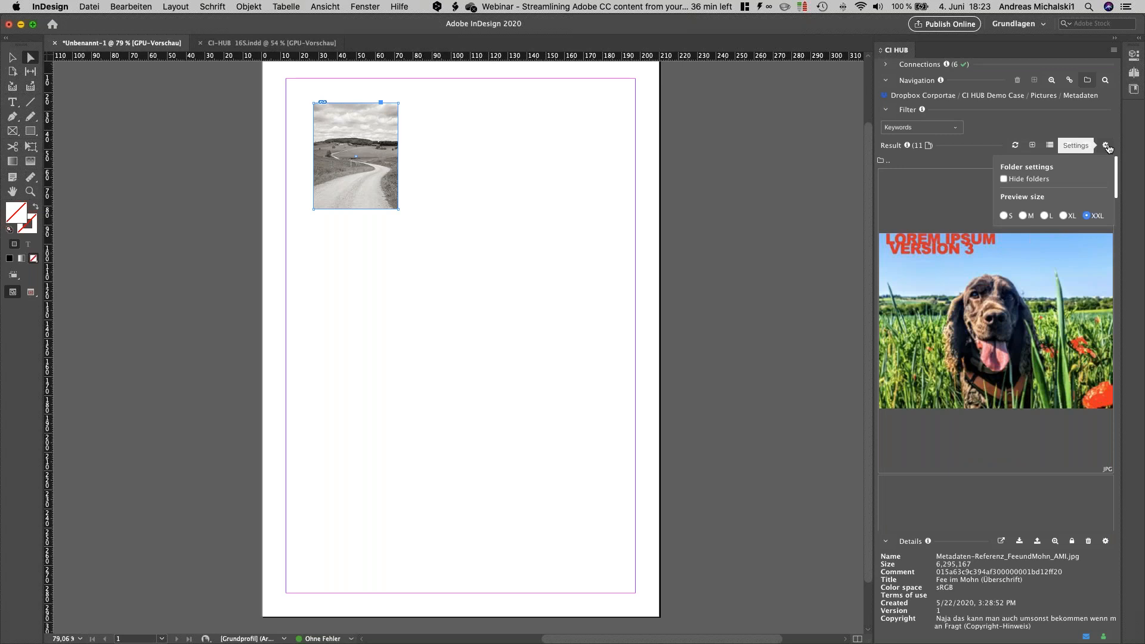
{"action": "left_click", "coordinate": [1063, 216]}
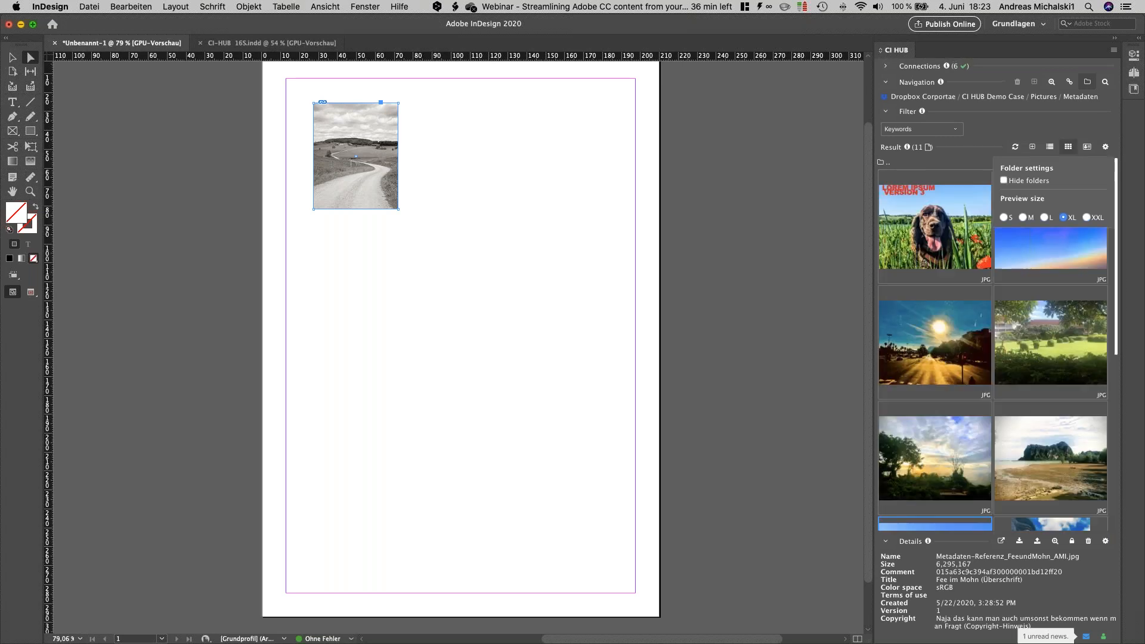
Step: Show the images as a list, remove the Version and Width x Height columns, and add the Created column
{"action": "left_click", "coordinate": [1050, 148]}
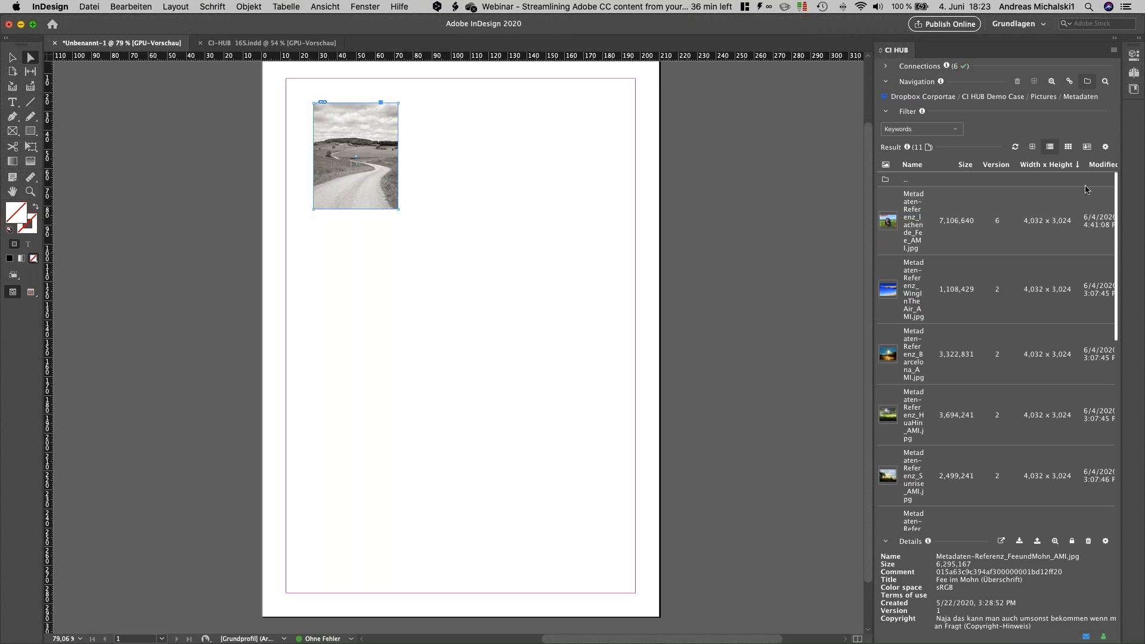
{"action": "left_click", "coordinate": [1105, 147]}
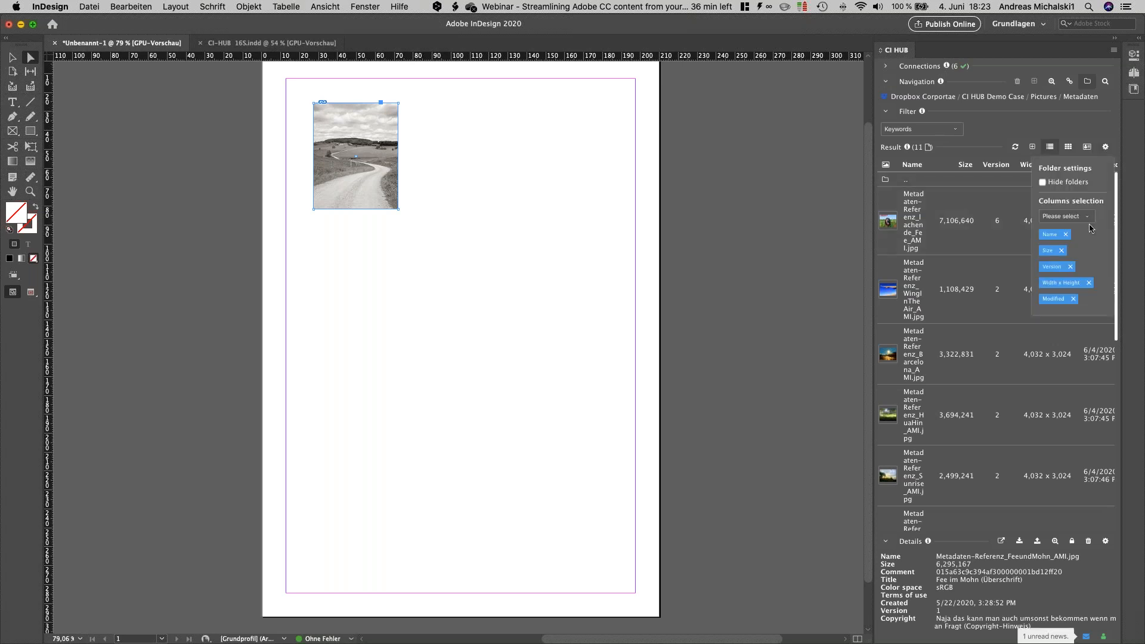
{"action": "left_click", "coordinate": [1070, 266]}
{"action": "left_click", "coordinate": [1088, 267]}
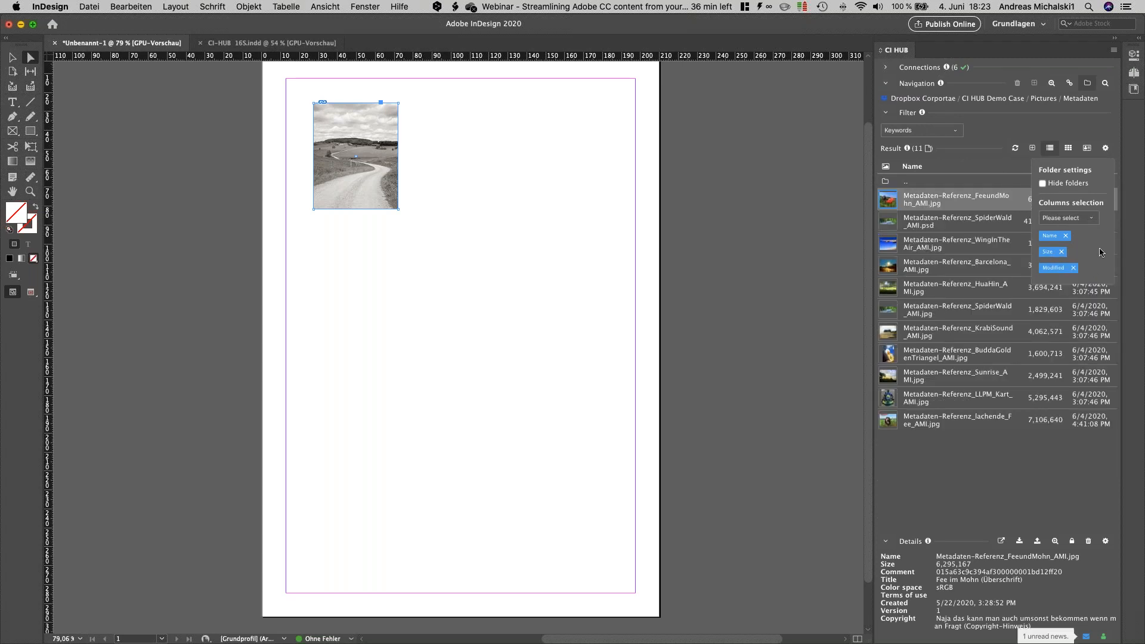
{"action": "left_click", "coordinate": [1067, 217]}
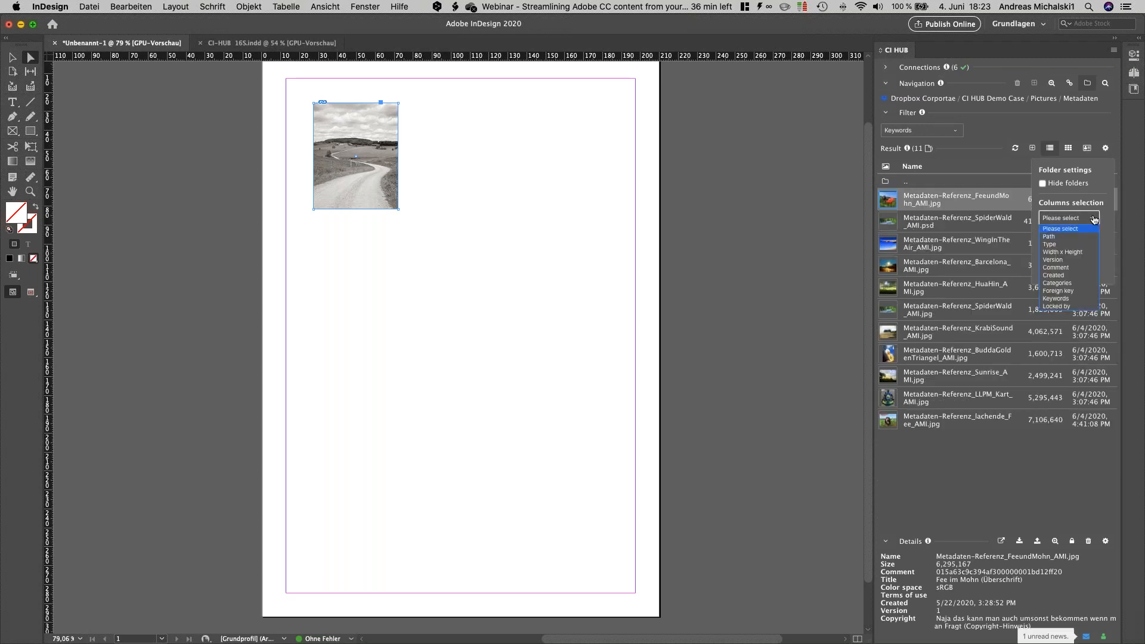
{"action": "left_click", "coordinate": [1070, 276]}
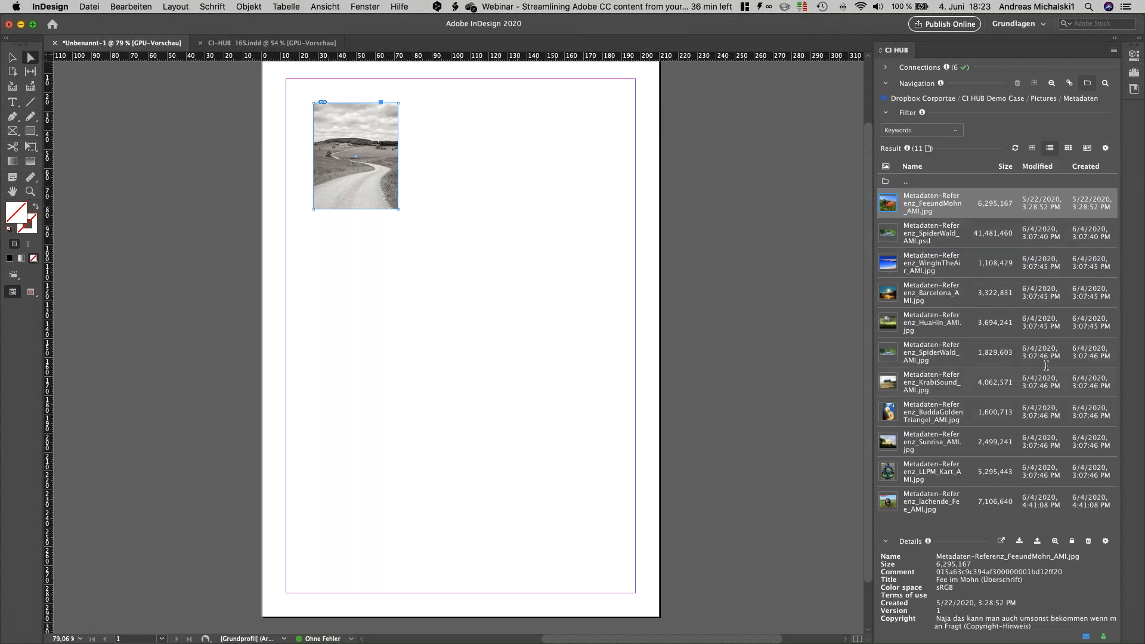
Step: Sort the files by size from largest to smallest and return to the tile view
{"action": "left_click", "coordinate": [1005, 166]}
{"action": "left_click", "coordinate": [1006, 168]}
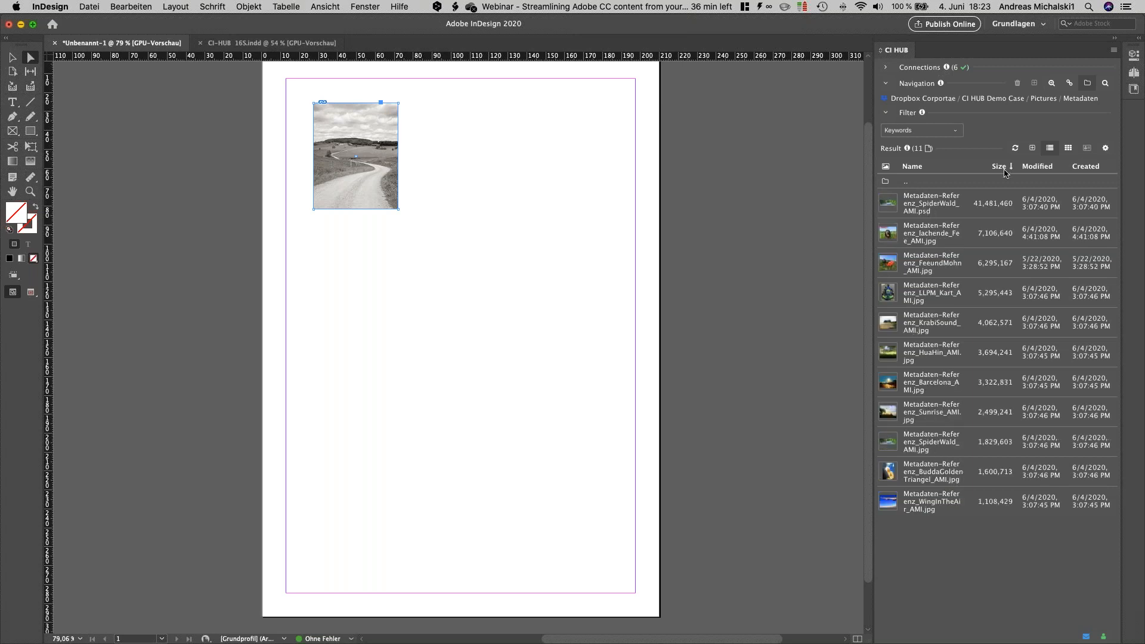
{"action": "left_click", "coordinate": [1070, 152]}
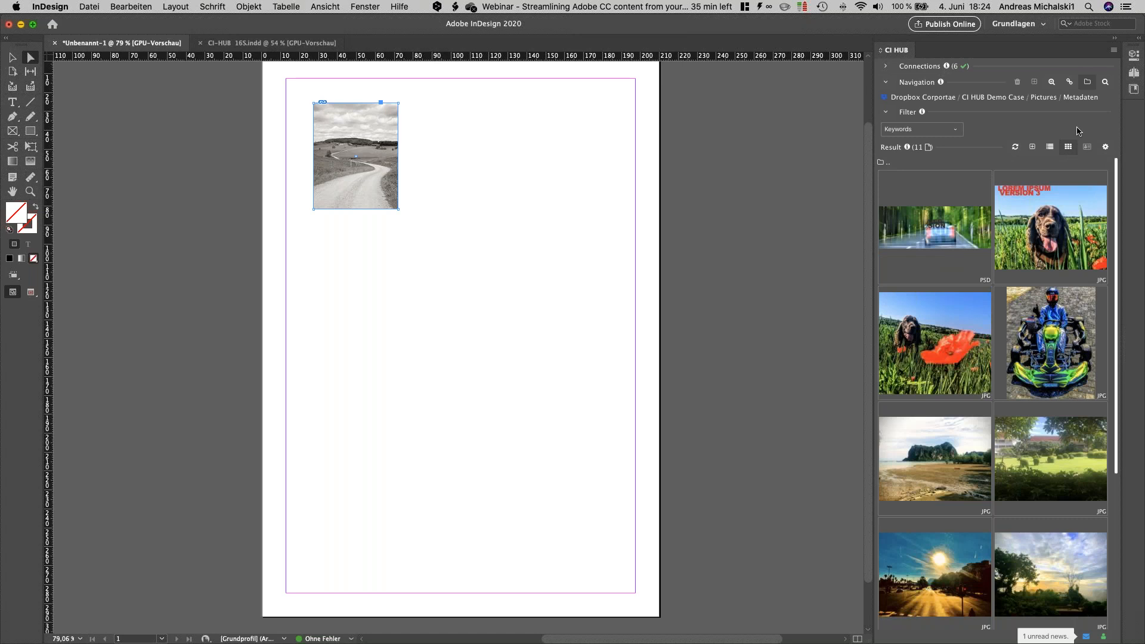
Step: Open the CI HUB Demo Case / Templates / InDesign Layouts folder in Dropbox Corportae
{"action": "left_click", "coordinate": [1034, 99]}
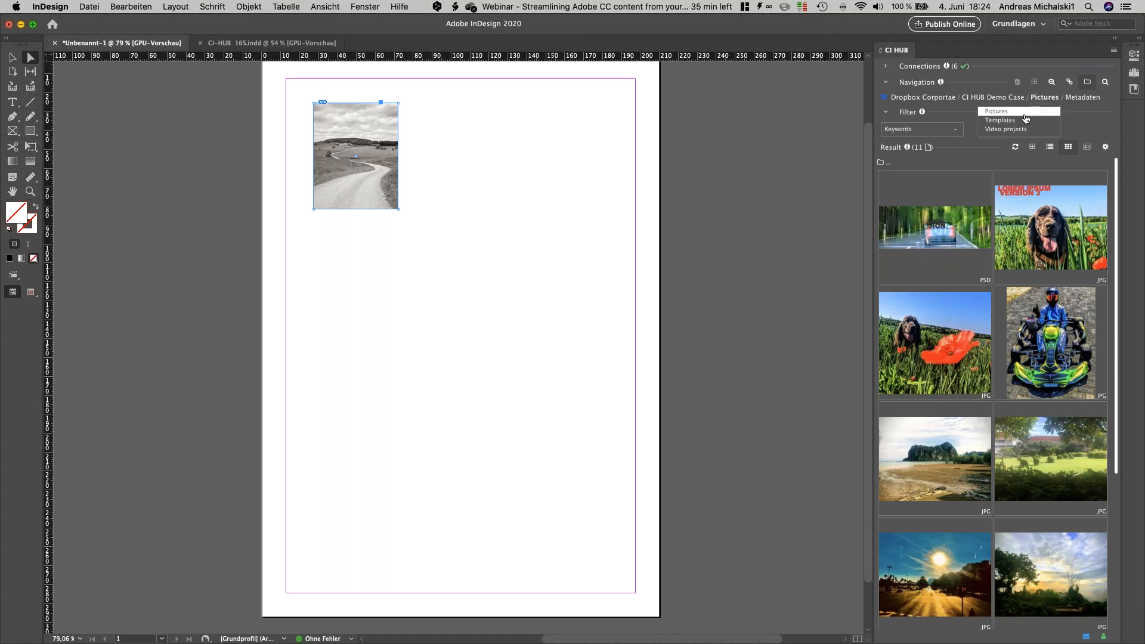
{"action": "left_click", "coordinate": [1023, 120]}
{"action": "double_click", "coordinate": [941, 157]}
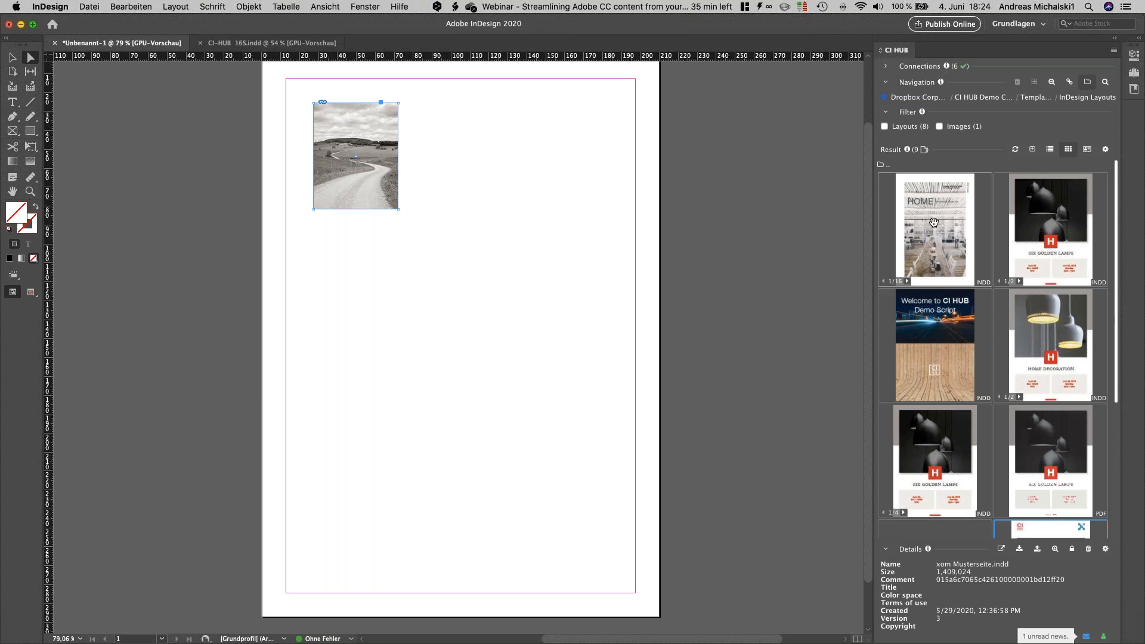
Step: Page forward and back through the preview of the 16-page HOME layout in the search results
{"action": "left_click", "coordinate": [908, 281]}
{"action": "left_click", "coordinate": [908, 281]}
{"action": "left_click", "coordinate": [907, 282]}
{"action": "left_click", "coordinate": [908, 281]}
{"action": "left_click", "coordinate": [907, 281]}
{"action": "left_click", "coordinate": [908, 282]}
{"action": "left_click", "coordinate": [908, 282]}
{"action": "left_click", "coordinate": [907, 282]}
{"action": "left_click", "coordinate": [908, 282]}
{"action": "left_click", "coordinate": [908, 282]}
{"action": "left_click", "coordinate": [908, 281]}
{"action": "left_click", "coordinate": [908, 282]}
{"action": "left_click", "coordinate": [883, 281]}
{"action": "left_click", "coordinate": [883, 282]}
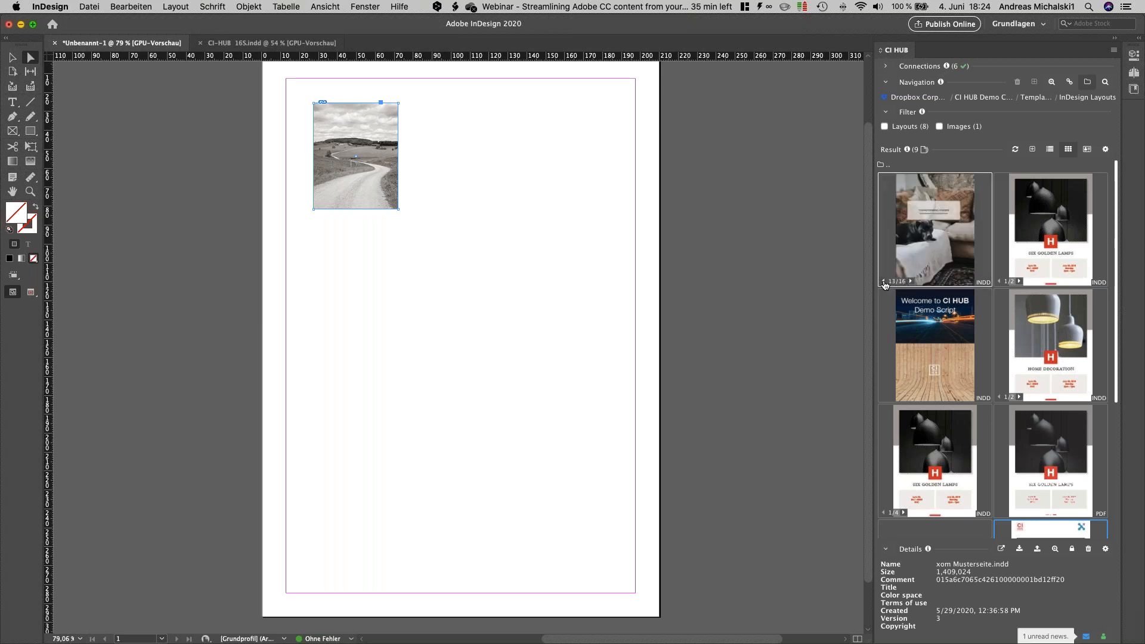
{"action": "left_click", "coordinate": [882, 282]}
{"action": "left_click", "coordinate": [883, 282]}
{"action": "left_click", "coordinate": [883, 281]}
{"action": "left_click", "coordinate": [882, 281]}
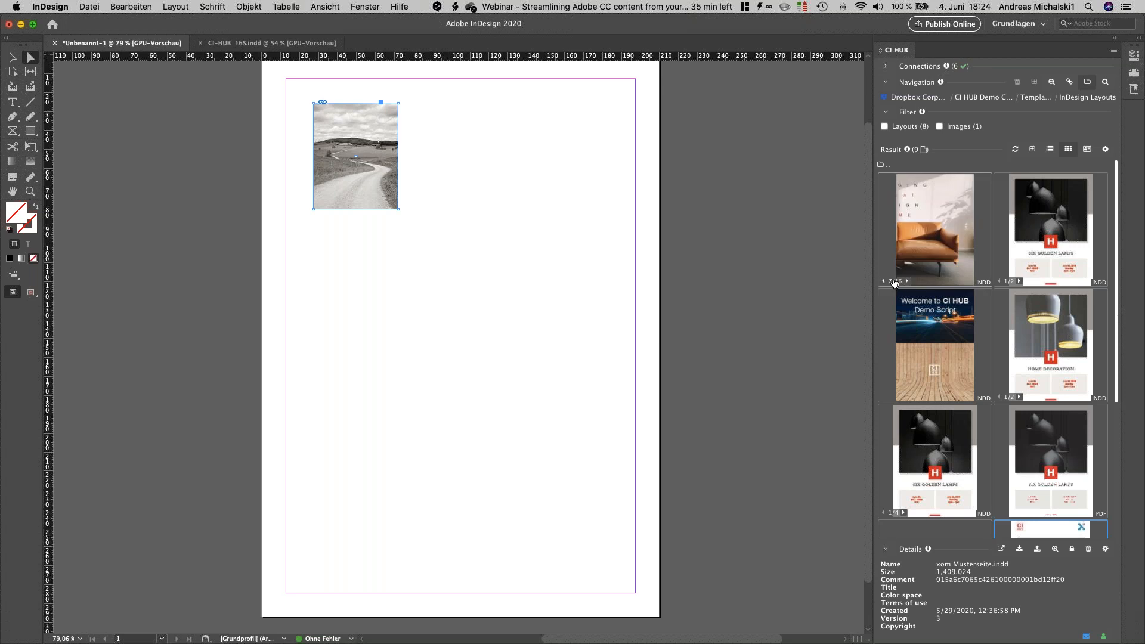
Step: Open the layout CI-HUB 16S.indd in InDesign and look through its pages, returning to the cover
{"action": "left_click", "coordinate": [957, 240]}
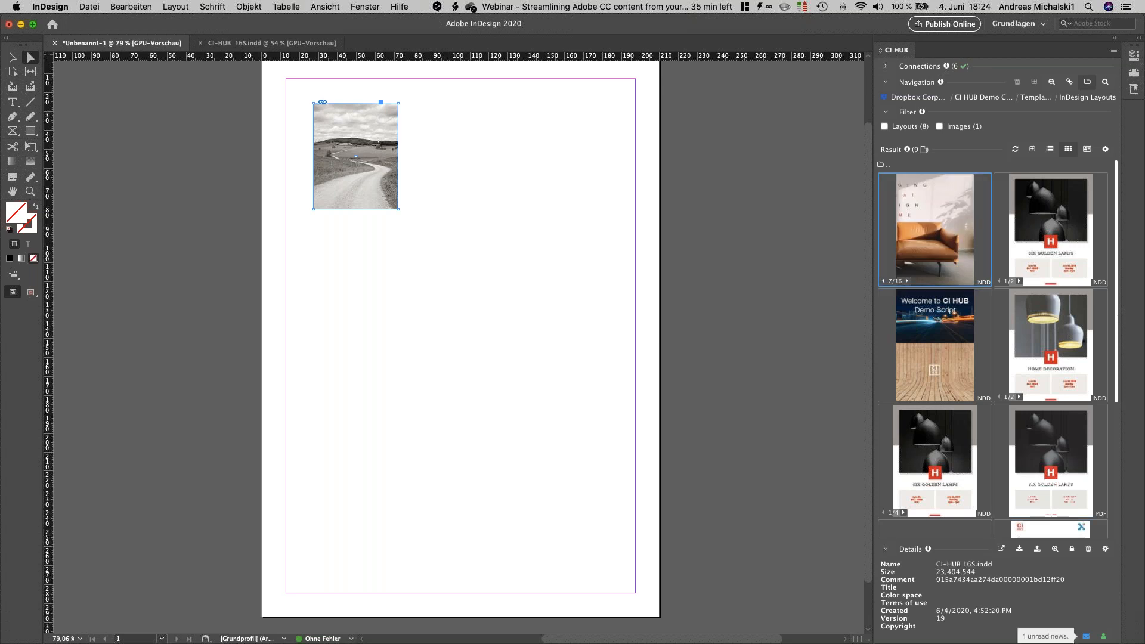
{"action": "right_click", "coordinate": [956, 240]}
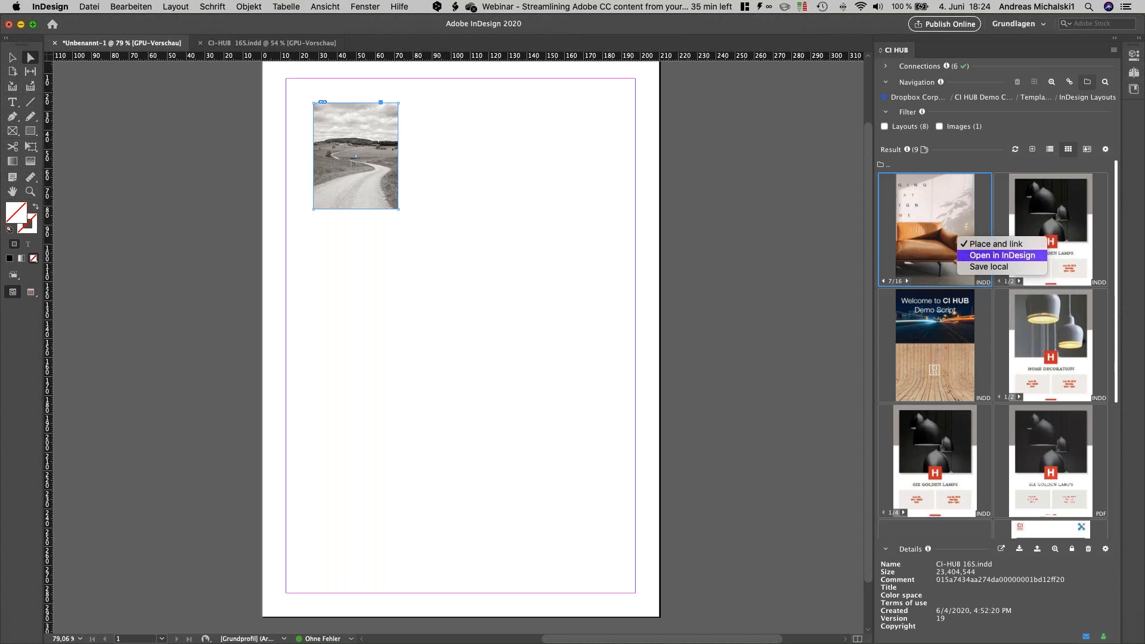
{"action": "left_click", "coordinate": [1001, 256]}
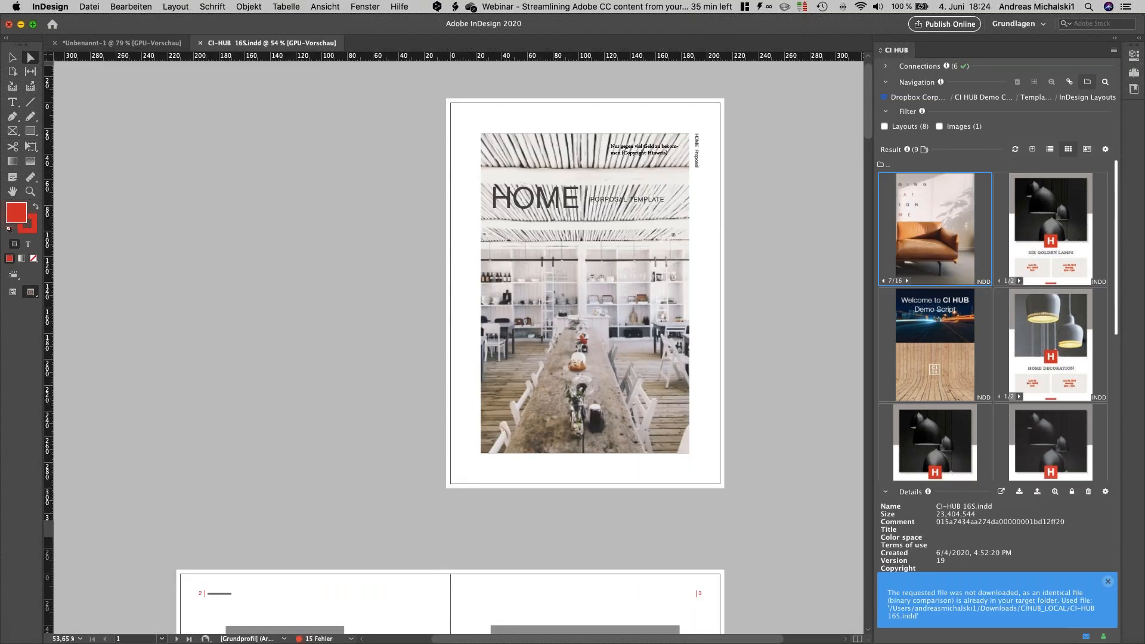
{"action": "scroll", "coordinate": [620, 263], "scroll_direction": "down", "scroll_amount": 10}
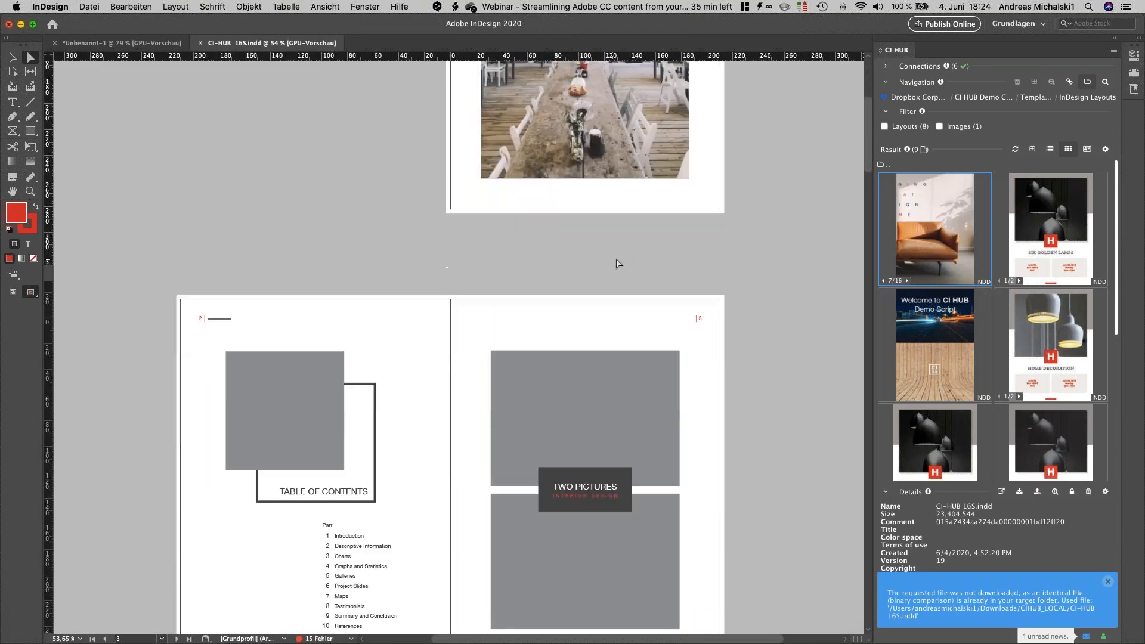
{"action": "scroll", "coordinate": [750, 264], "scroll_direction": "down", "scroll_amount": 20}
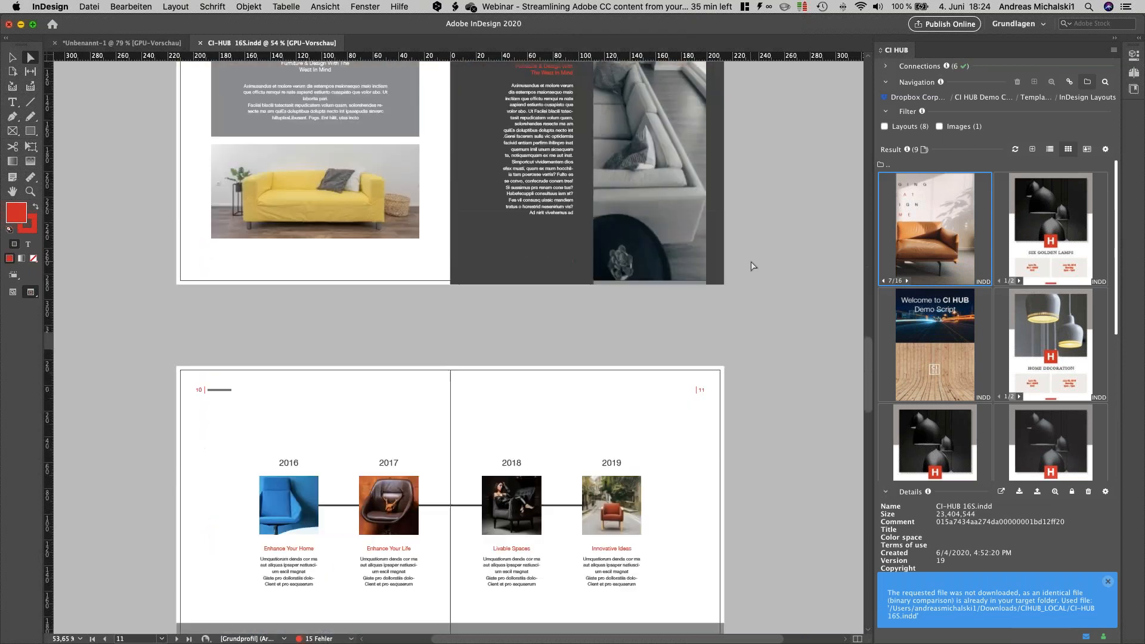
{"action": "scroll", "coordinate": [756, 264], "scroll_direction": "down", "scroll_amount": 20}
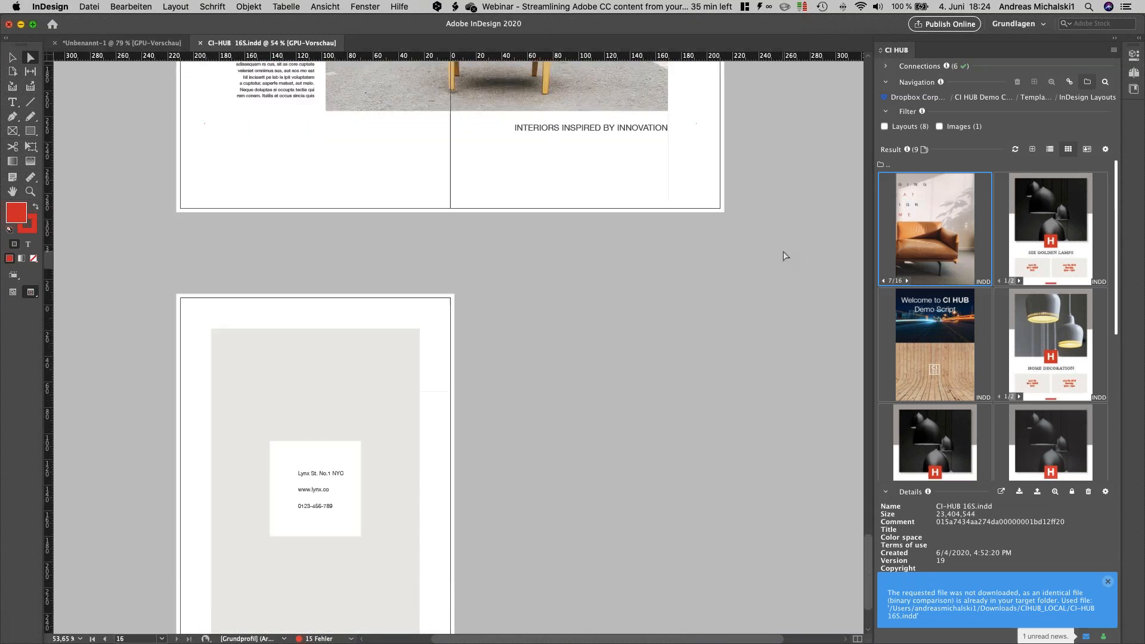
{"action": "scroll", "coordinate": [786, 256], "scroll_direction": "up", "scroll_amount": 20}
{"action": "scroll", "coordinate": [785, 256], "scroll_direction": "up", "scroll_amount": 20}
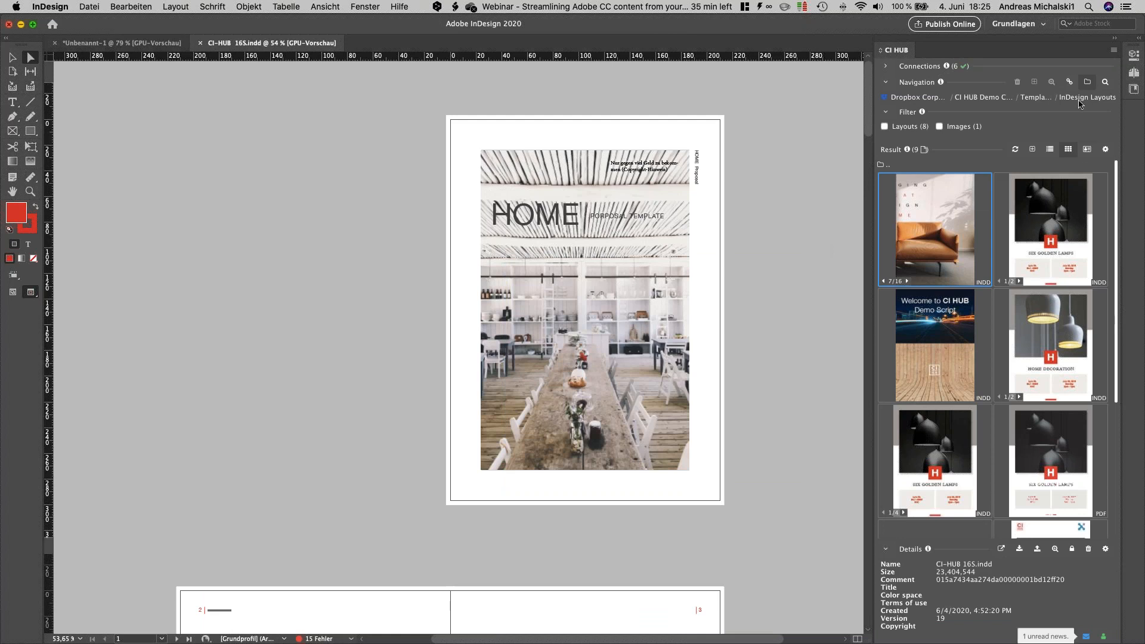
Step: Go back to the CI HUB Demo Case / Pictures / Metadaten folder and browse its images
{"action": "mouse_move", "coordinate": [1023, 100]}
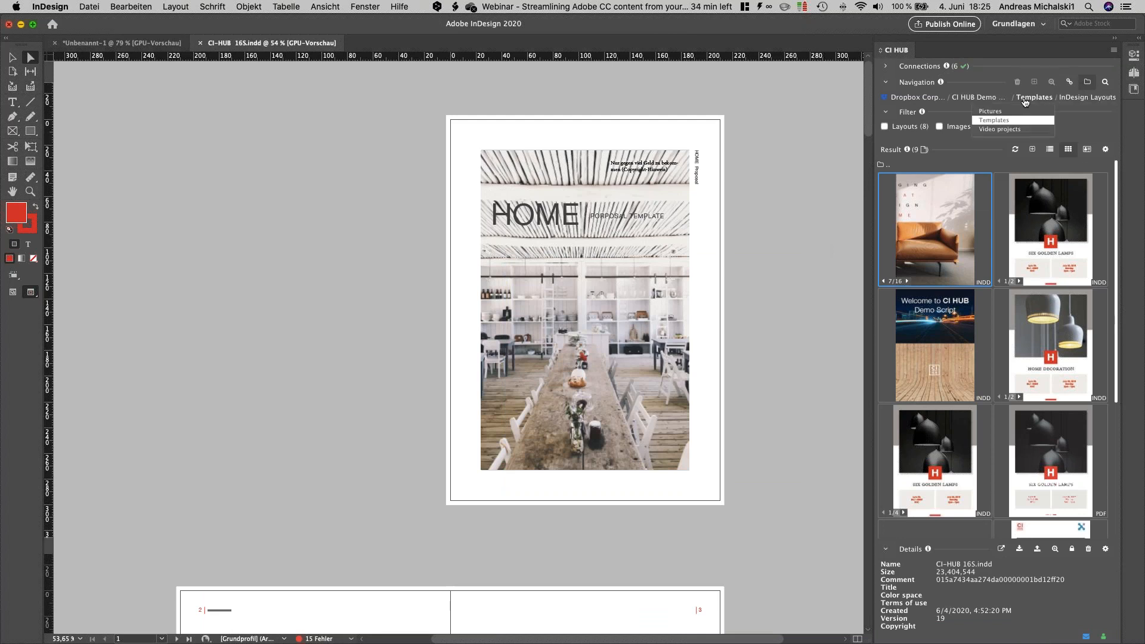
{"action": "left_click", "coordinate": [1016, 114]}
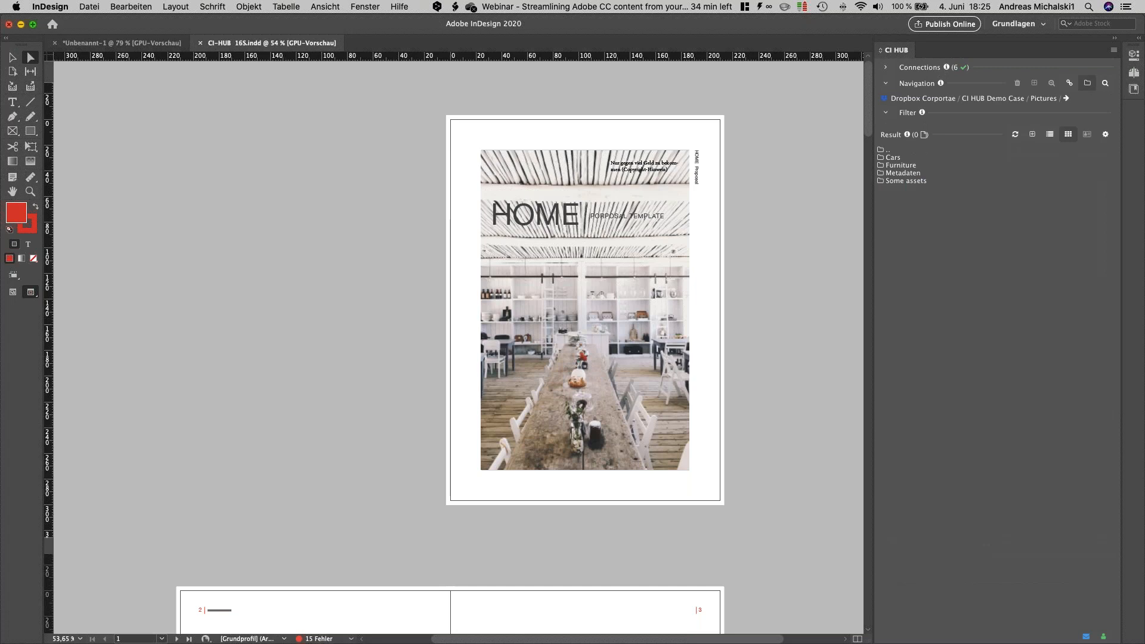
{"action": "double_click", "coordinate": [902, 173]}
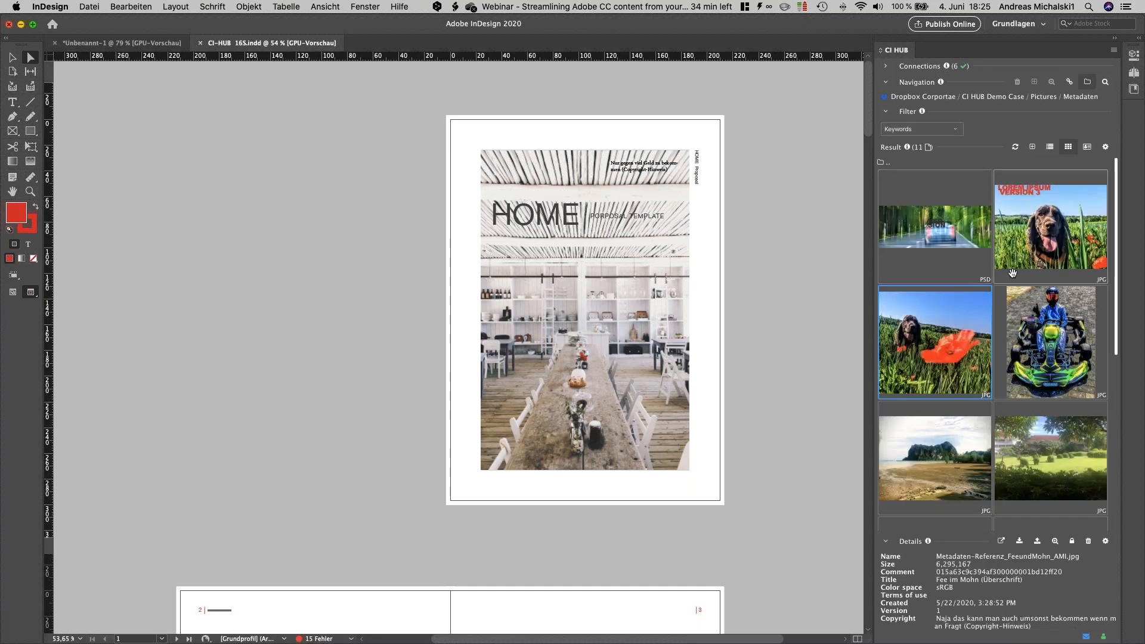
{"action": "scroll", "coordinate": [937, 412], "scroll_direction": "down", "scroll_amount": 10}
{"action": "scroll", "coordinate": [938, 412], "scroll_direction": "up", "scroll_amount": 2}
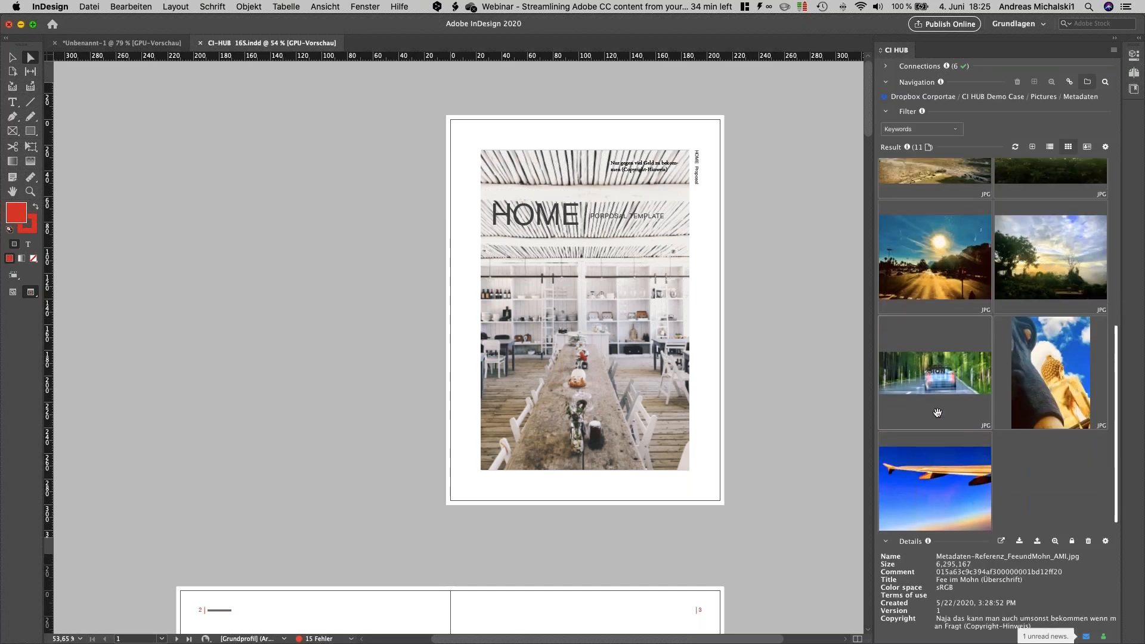
Step: Place the image Metadaten-Referenz_Barcelona_AMI.jpg into the cover's picture frame, replacing the dining room photo
{"action": "left_click", "coordinate": [952, 309]}
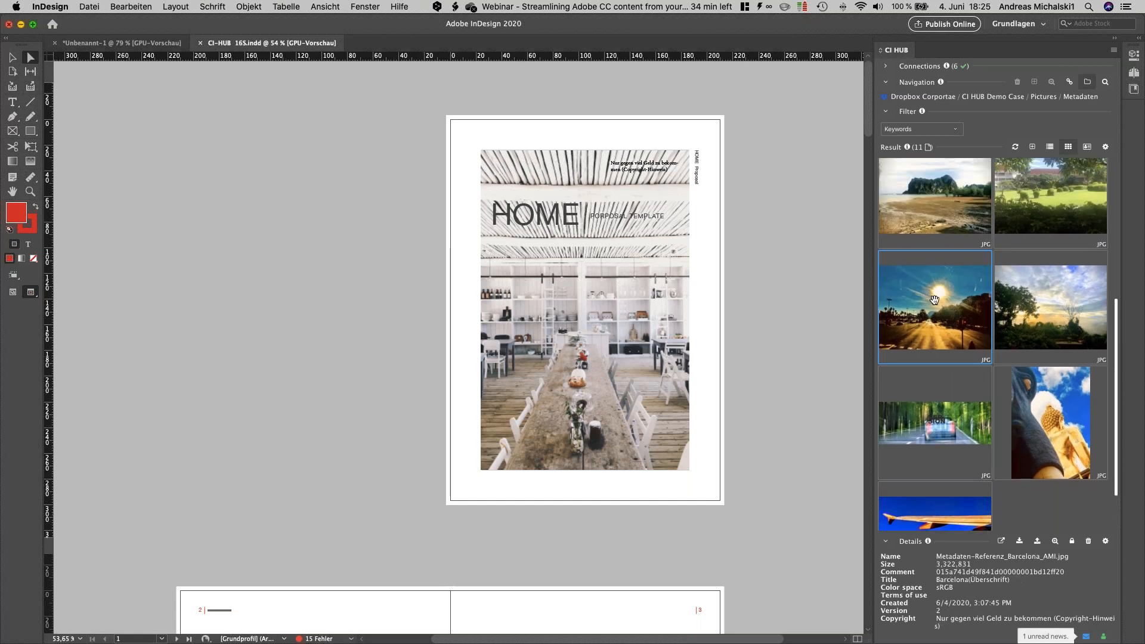
{"action": "left_click_drag", "start_coordinate": [933, 300], "coordinate": [635, 301]}
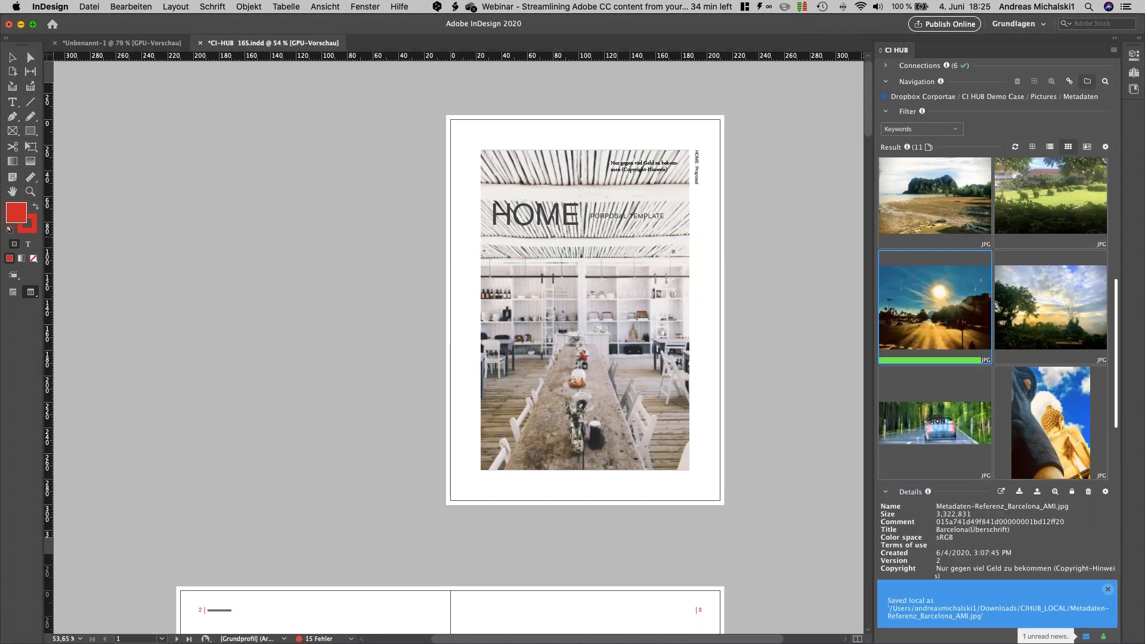
{"action": "left_click", "coordinate": [599, 226]}
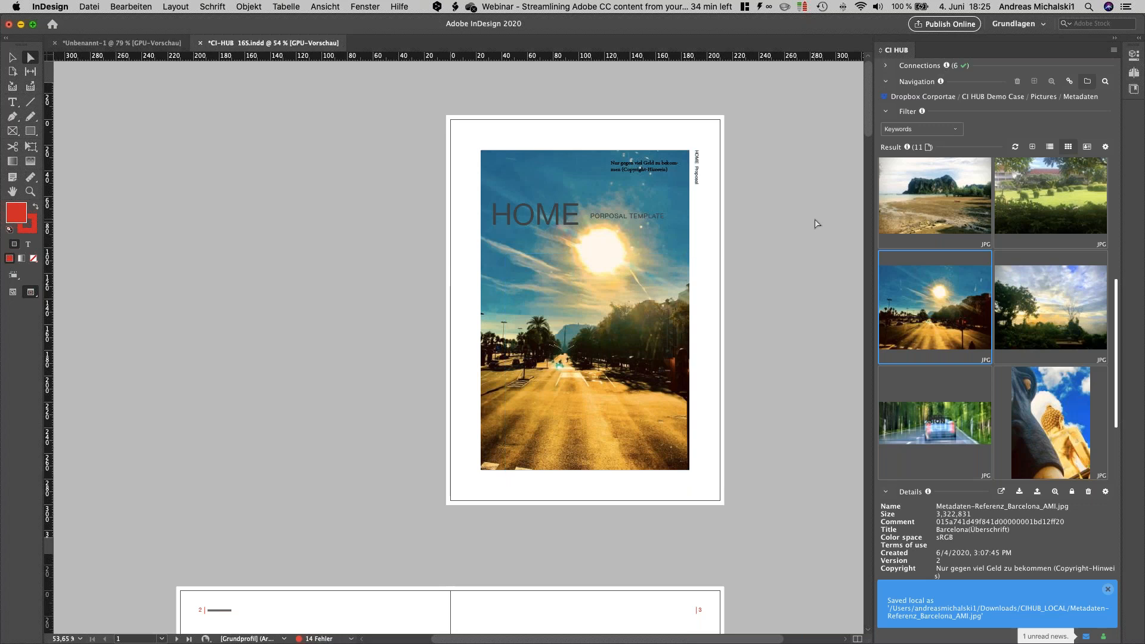
Step: Open the Barcelona image's details and place its Caption text as a text frame over the lower-right part of the cover picture
{"action": "double_click", "coordinate": [944, 299]}
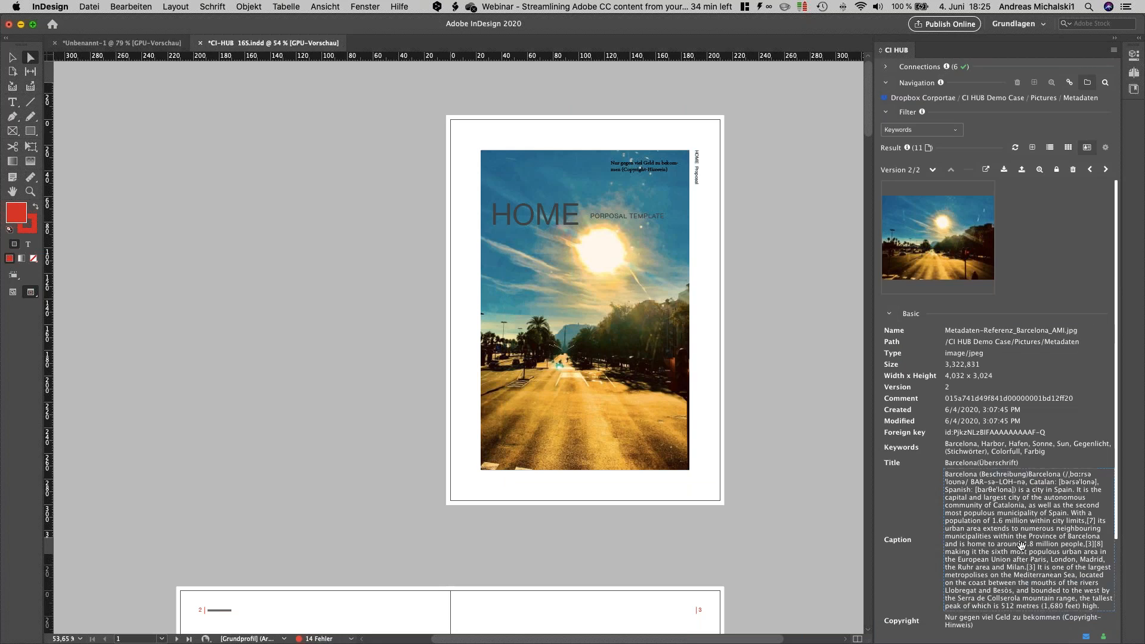
{"action": "scroll", "coordinate": [1028, 558], "scroll_direction": "down", "scroll_amount": 4}
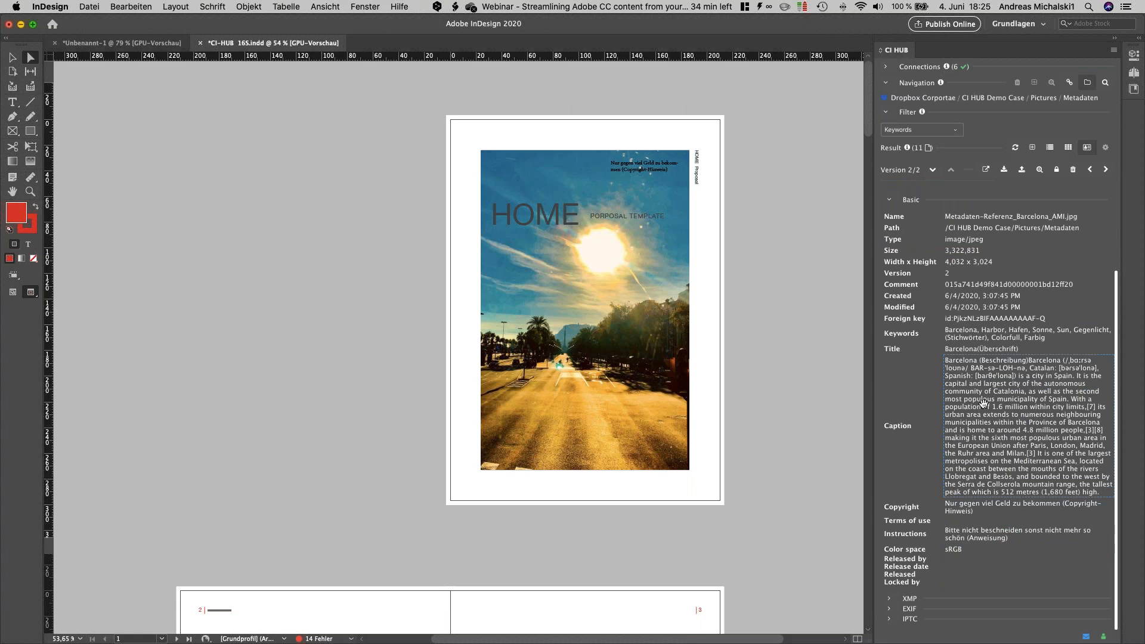
{"action": "scroll", "coordinate": [983, 403], "scroll_direction": "up", "scroll_amount": 2}
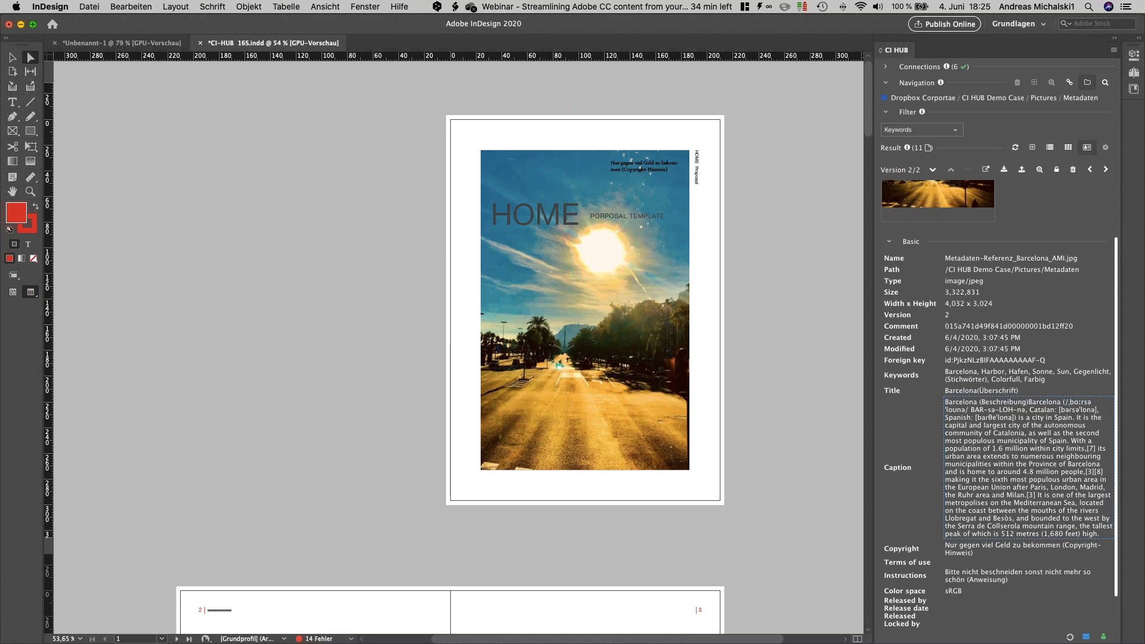
{"action": "left_click_drag", "start_coordinate": [632, 361], "coordinate": [632, 361]}
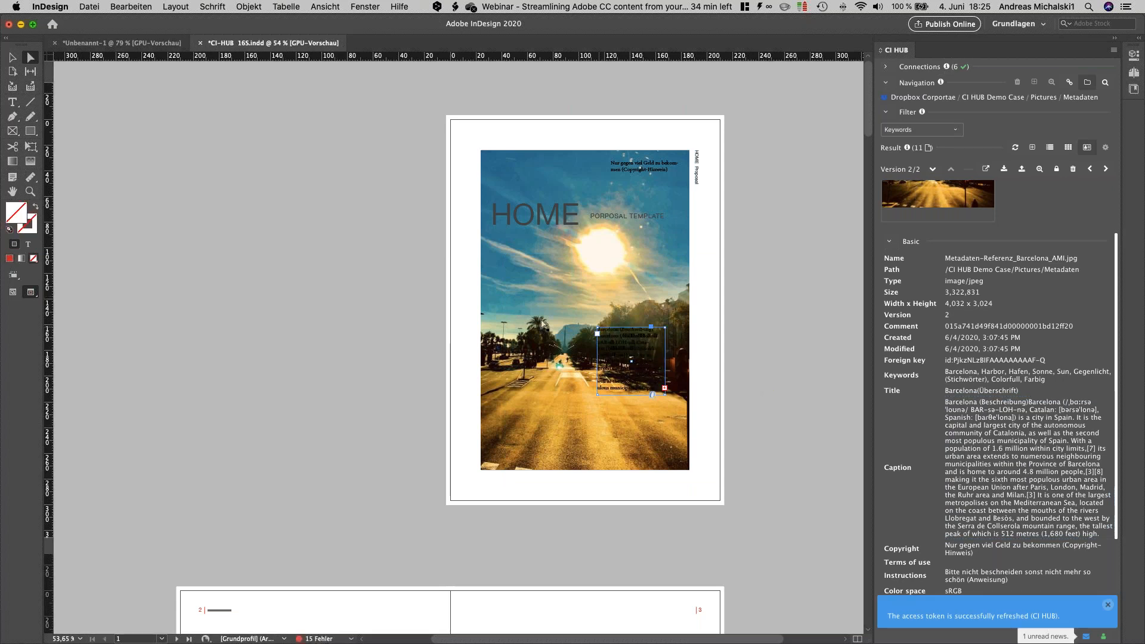
{"action": "left_click", "coordinate": [11, 58]}
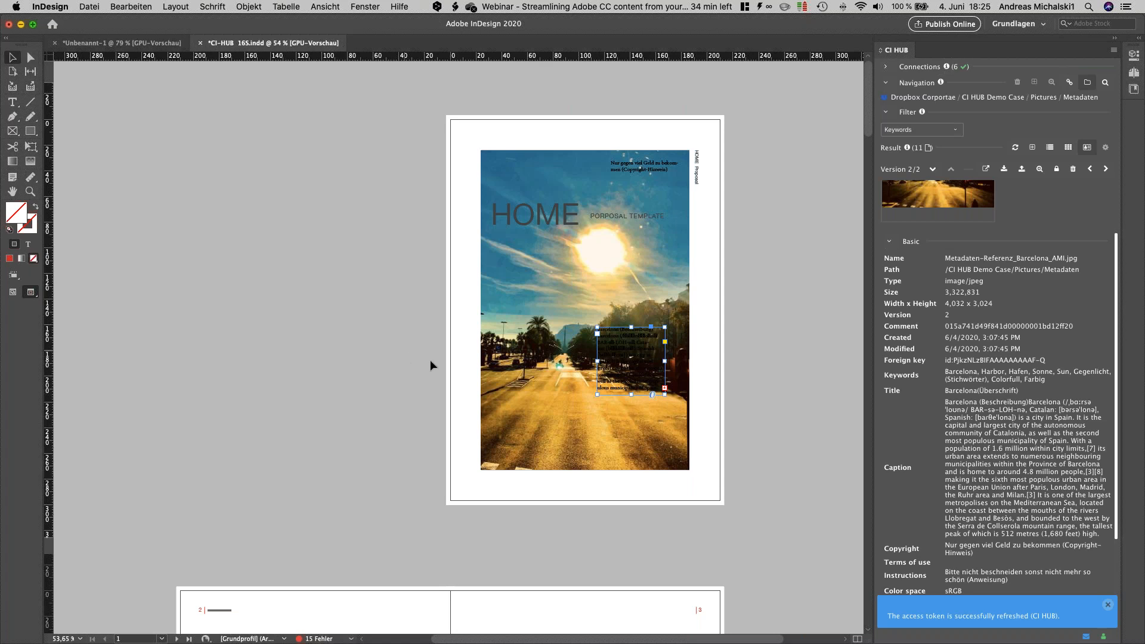
Step: Move and widen the Barcelona caption text frame across the bottom of the cover page, and switch the results back to tile view
{"action": "left_click_drag", "start_coordinate": [617, 377], "coordinate": [711, 500]}
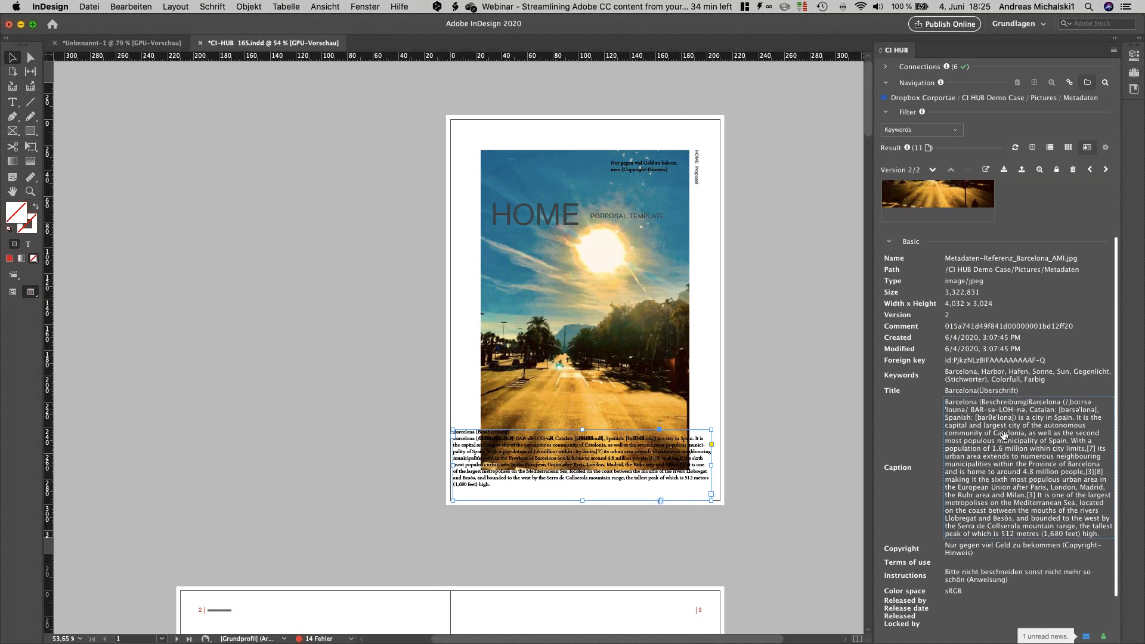
{"action": "left_click", "coordinate": [1068, 148]}
{"action": "left_click_drag", "start_coordinate": [934, 227], "coordinate": [641, 289]}
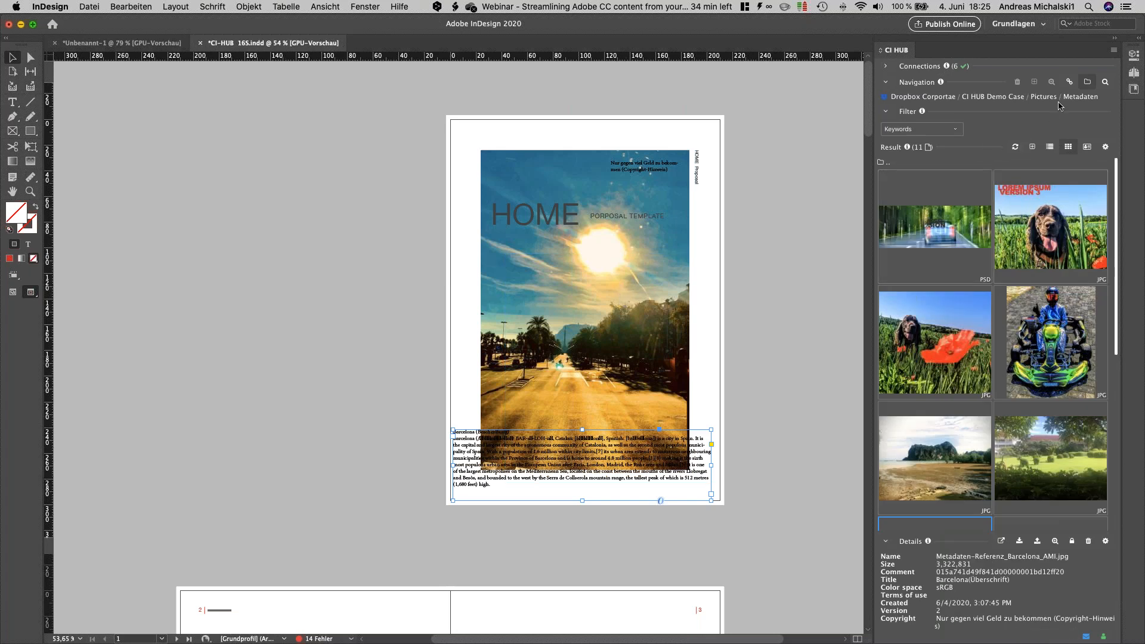
Step: Go to the CI HUB Demo Case / Templates / InDesign Layouts folder and select the layout CI-HUB 16S.indd
{"action": "left_click", "coordinate": [1026, 106]}
{"action": "left_click", "coordinate": [1031, 124]}
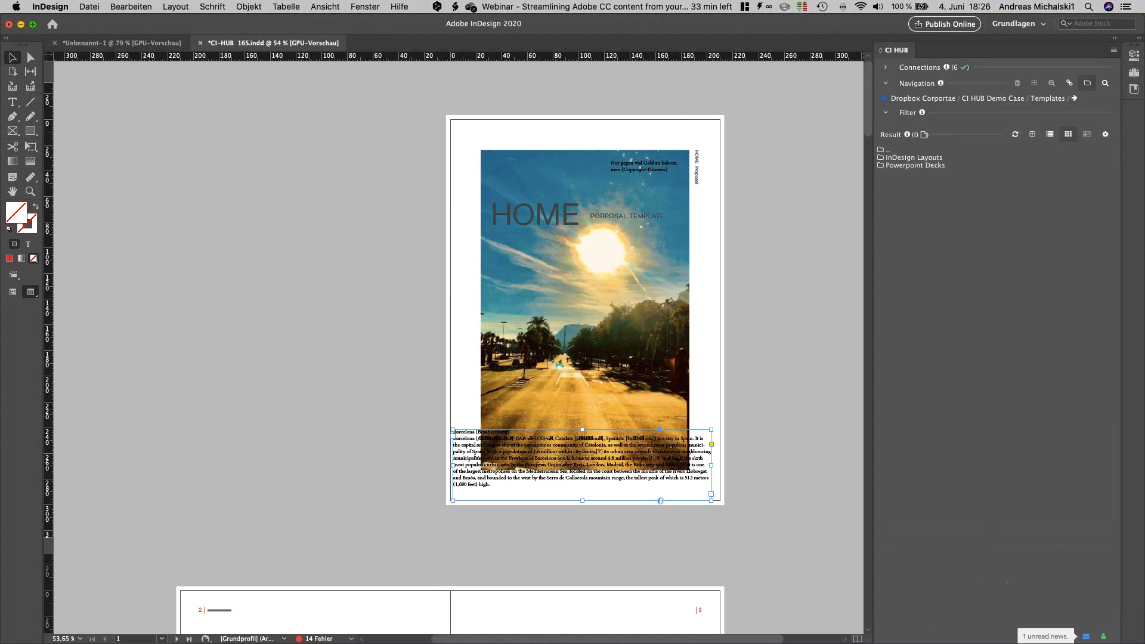
{"action": "double_click", "coordinate": [918, 158]}
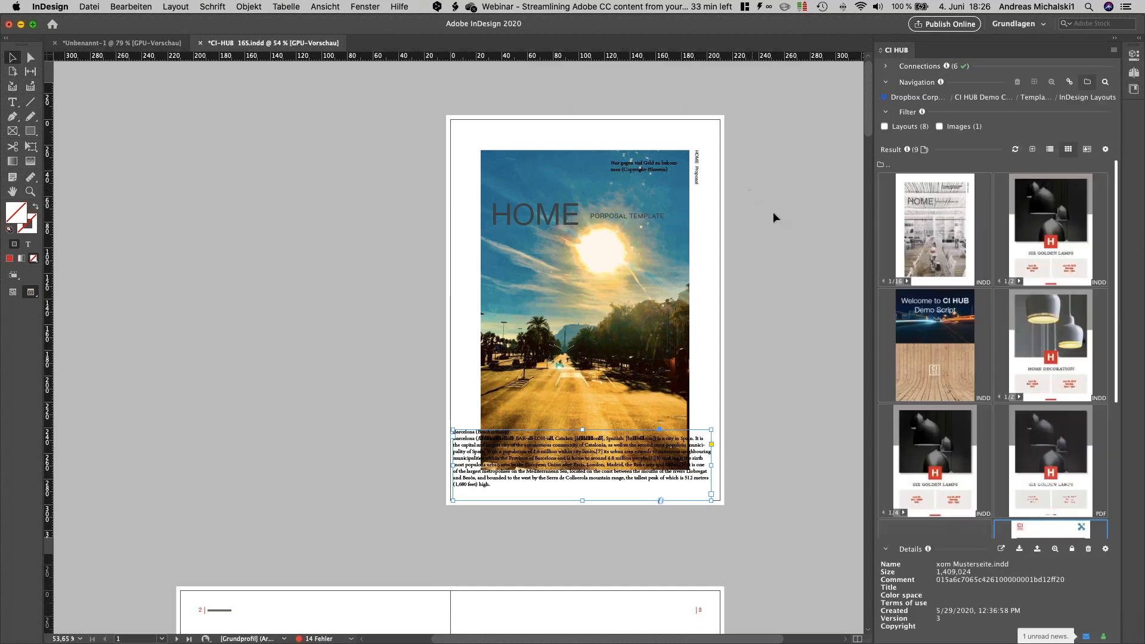
{"action": "left_click", "coordinate": [945, 231]}
Step: Save the edited layout and set up an update of CI-HUB 16S.indd on Dropbox from the active InDesign document
{"action": "left_click", "coordinate": [89, 8]}
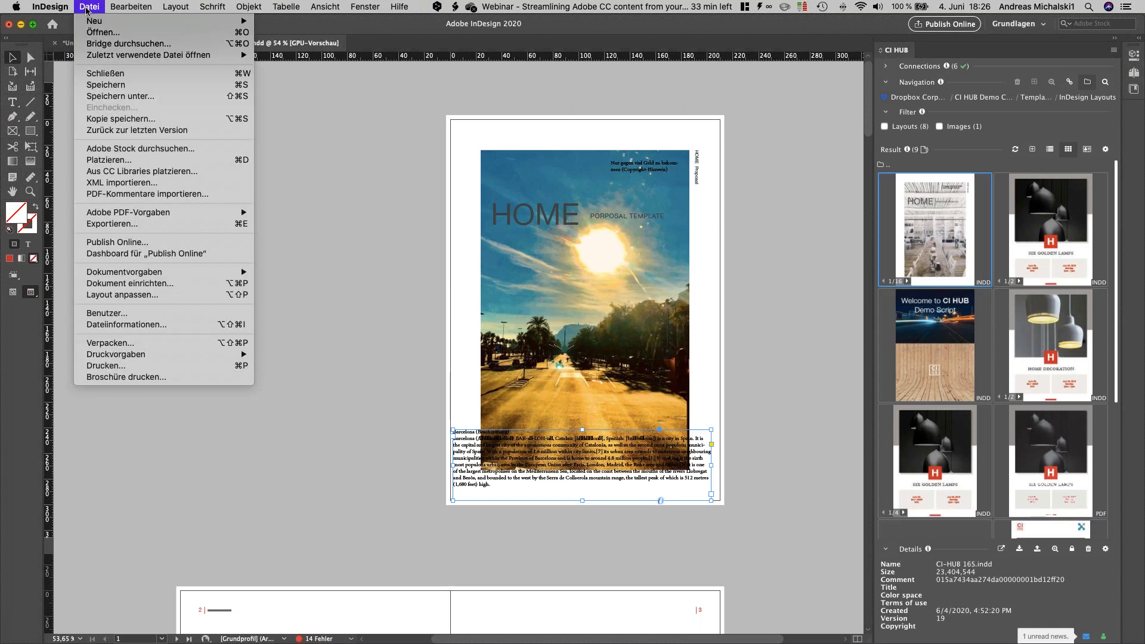
{"action": "left_click", "coordinate": [103, 85]}
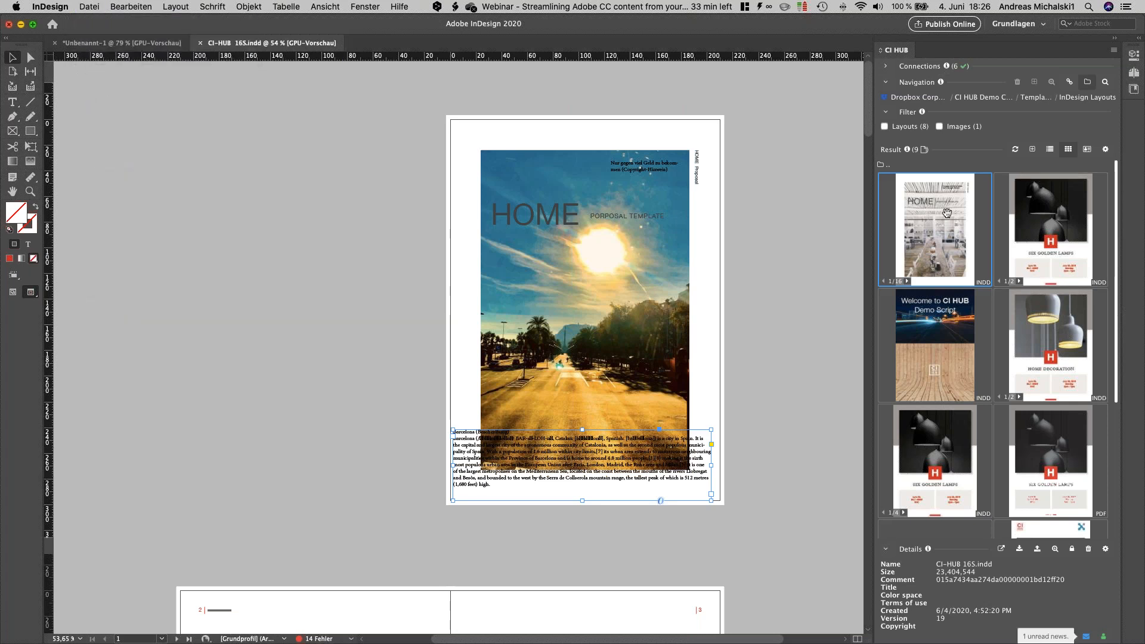
{"action": "left_click", "coordinate": [1037, 548]}
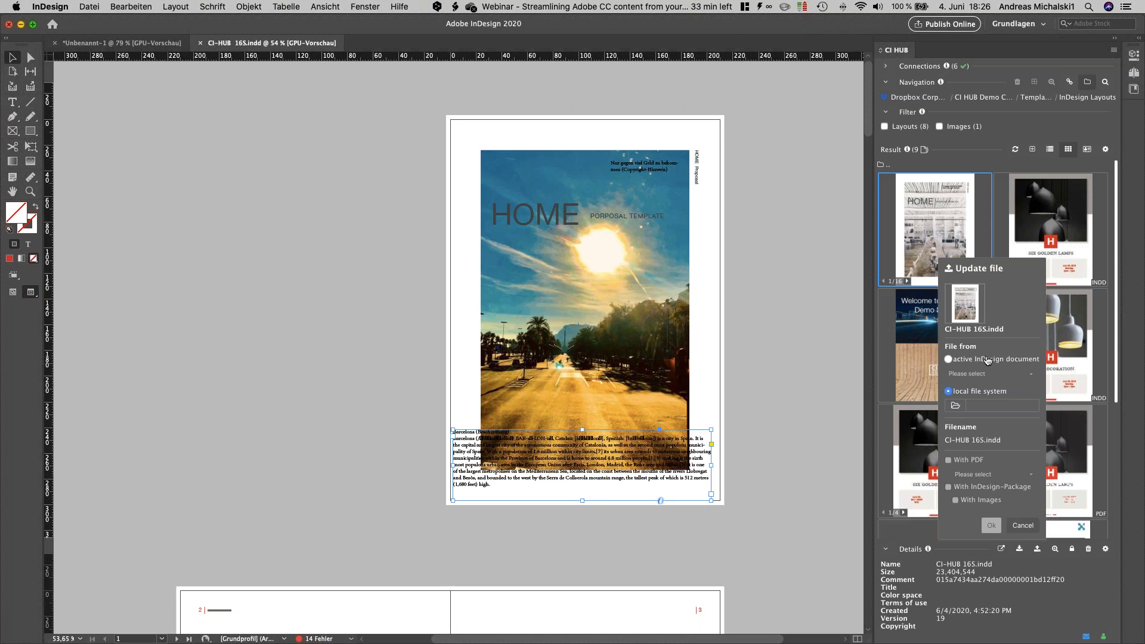
{"action": "left_click", "coordinate": [964, 359]}
{"action": "left_click", "coordinate": [964, 374]}
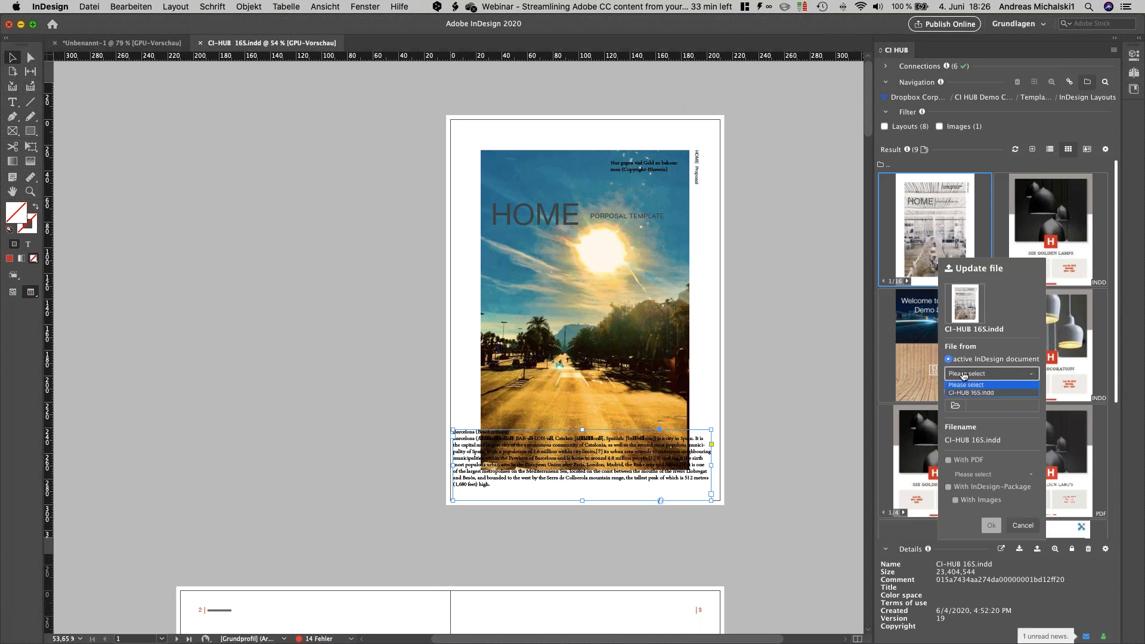
{"action": "left_click", "coordinate": [960, 392]}
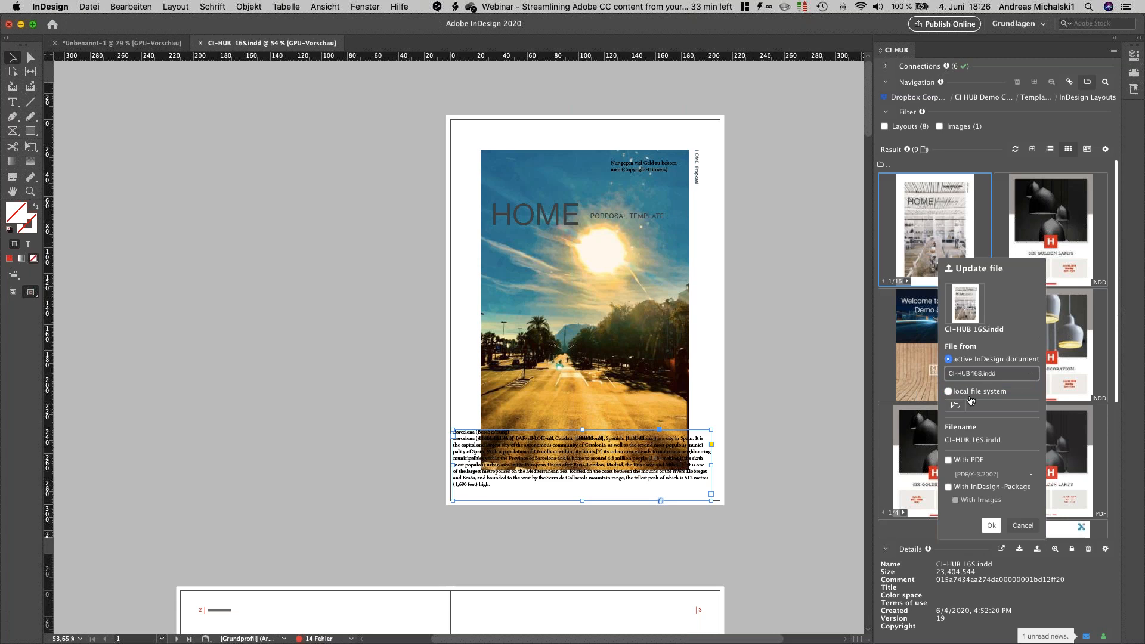
Step: Include a PDF with the [PDF/X-3:2002] preset, leave out the InDesign package, and run the file update
{"action": "left_click", "coordinate": [948, 460]}
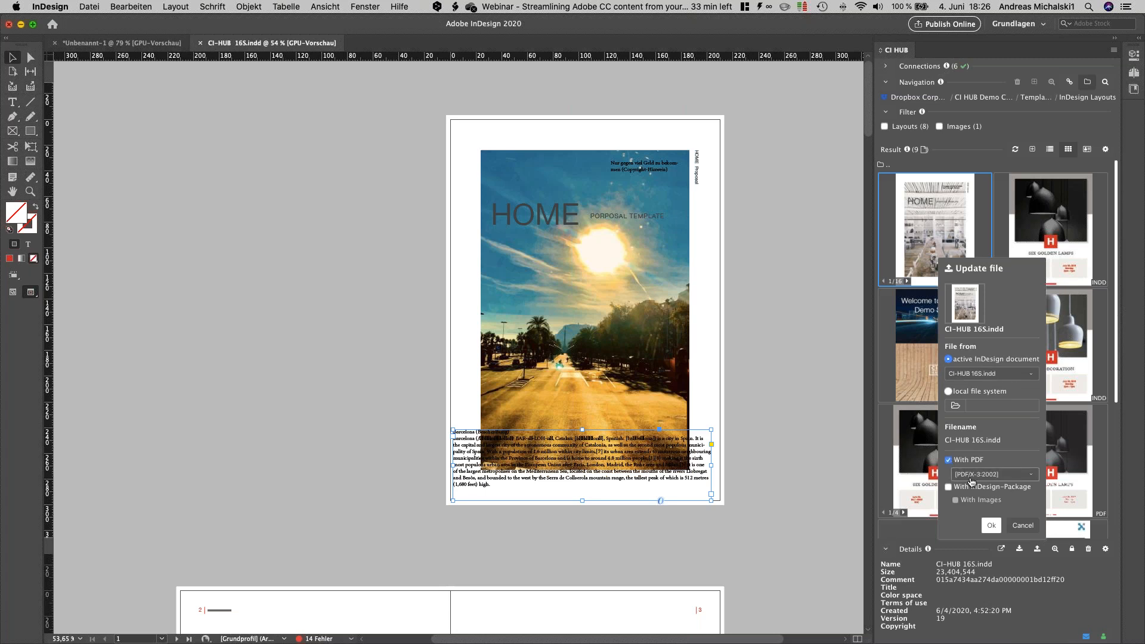
{"action": "left_click", "coordinate": [990, 474]}
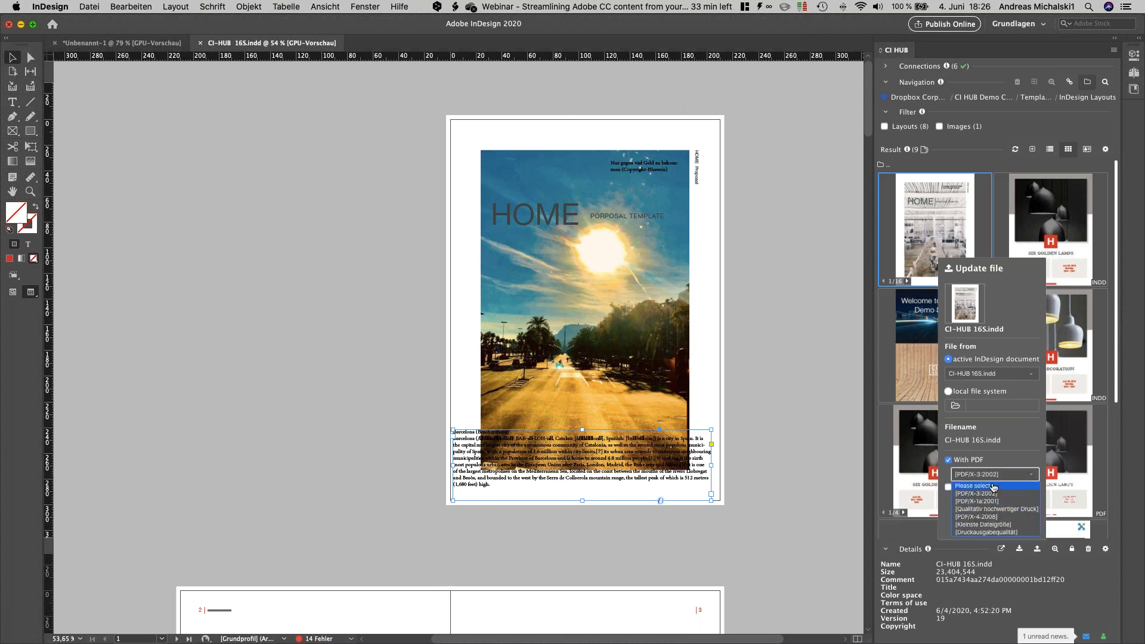
{"action": "left_click", "coordinate": [994, 476]}
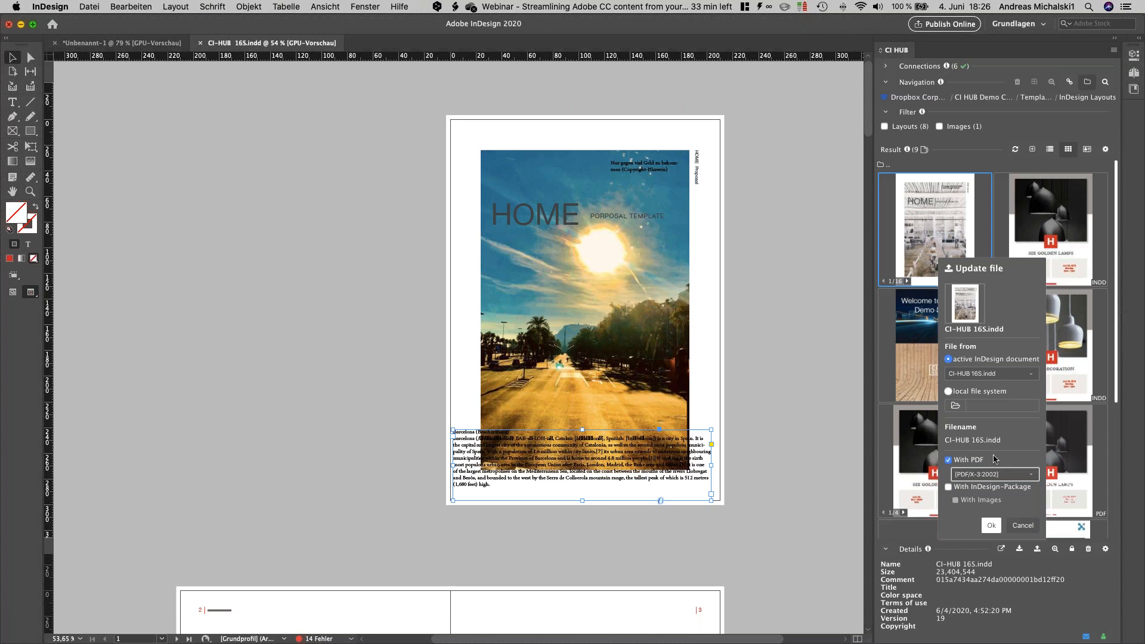
{"action": "left_click", "coordinate": [948, 487]}
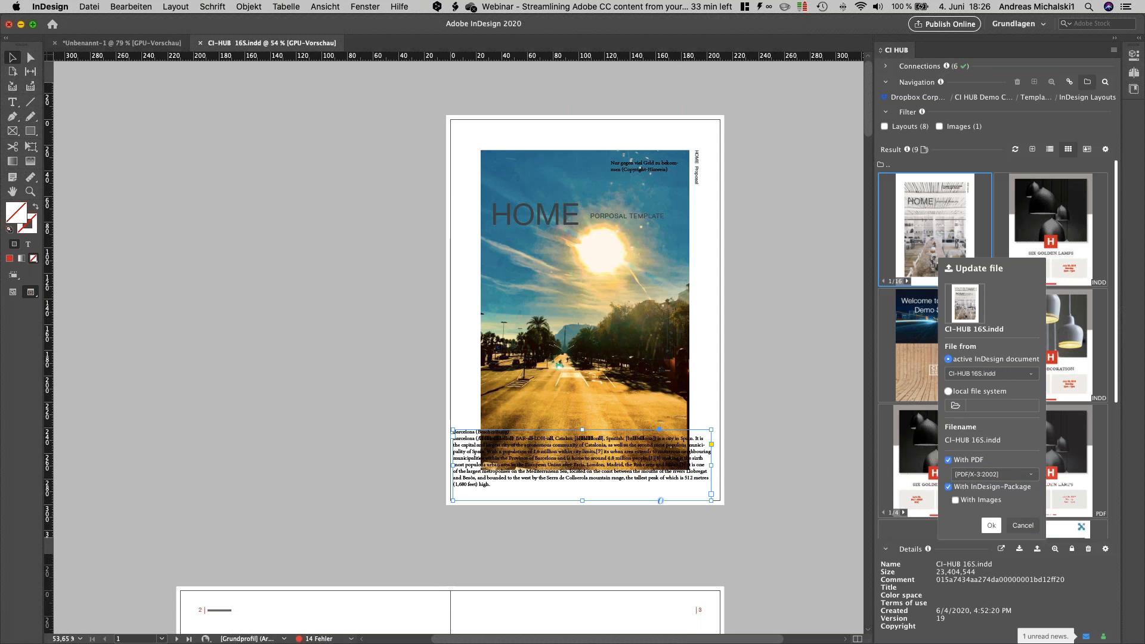
{"action": "left_click", "coordinate": [955, 502]}
{"action": "left_click", "coordinate": [948, 486]}
{"action": "left_click", "coordinate": [987, 524]}
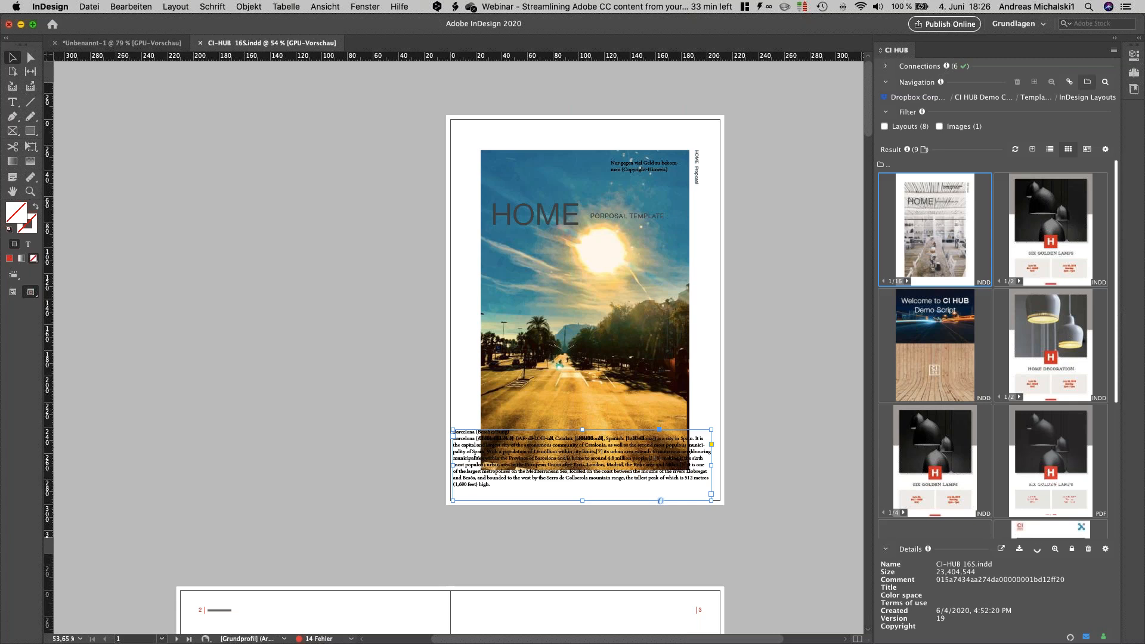
Step: Refresh the InDesign Layouts folder and check the updated layout's thumbnail and its PDF
{"action": "left_click", "coordinate": [1015, 150]}
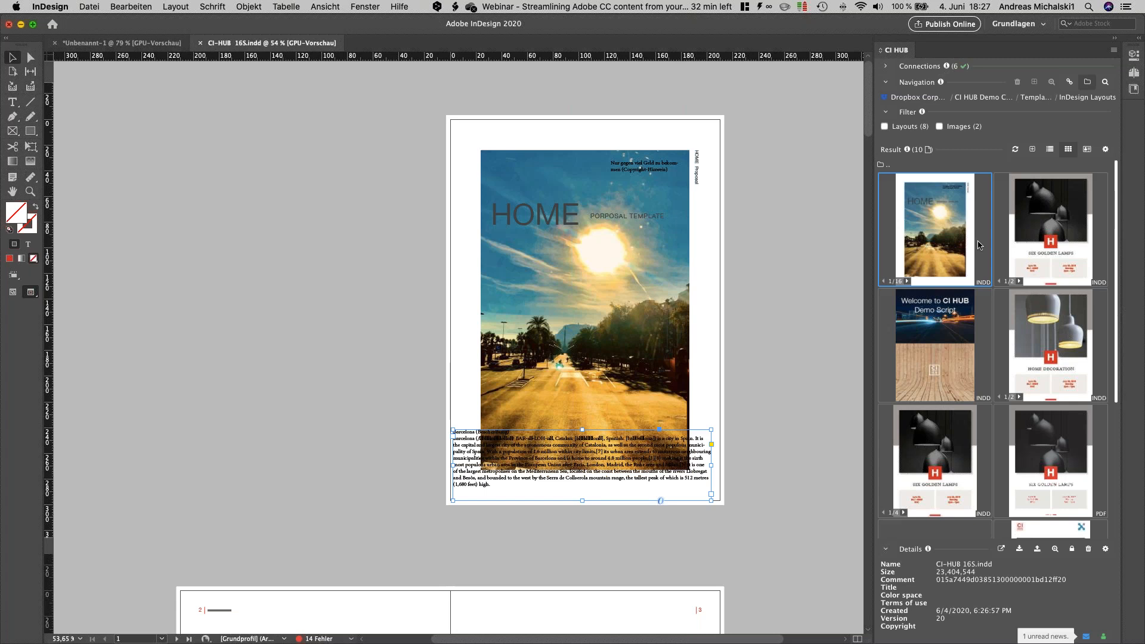
{"action": "scroll", "coordinate": [978, 245], "scroll_direction": "down", "scroll_amount": 4}
{"action": "scroll", "coordinate": [977, 244], "scroll_direction": "down", "scroll_amount": 4}
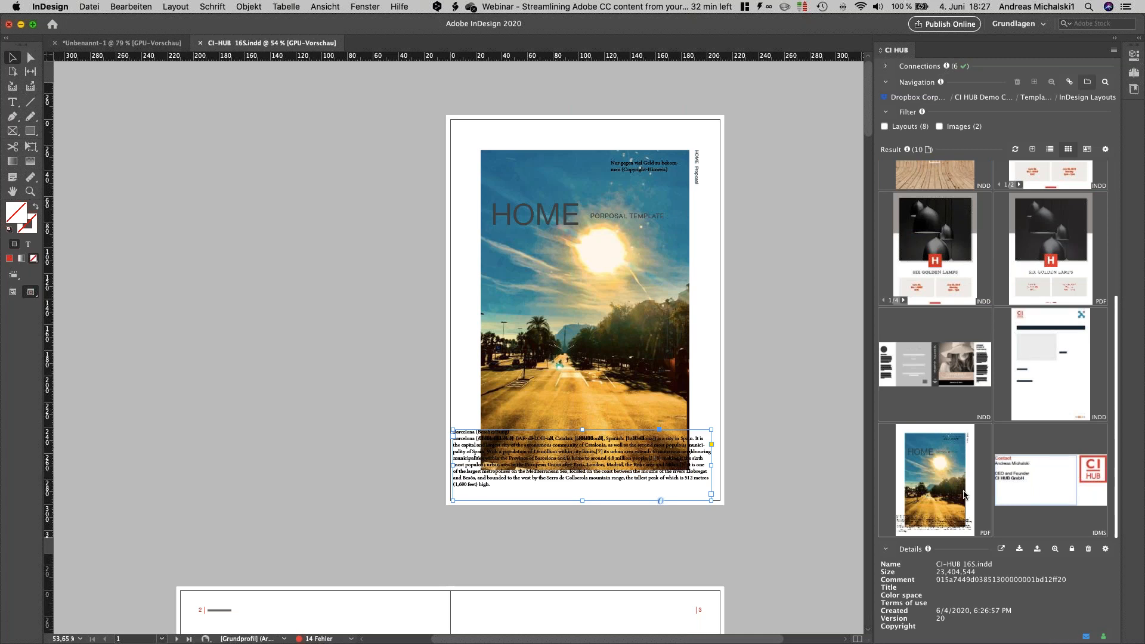
{"action": "scroll", "coordinate": [964, 495], "scroll_direction": "up", "scroll_amount": 5}
Step: Switch to the document Unbenannt-1 and go to the CI HUB Demo Case / Pictures / Metadaten folder
{"action": "left_click", "coordinate": [88, 42]}
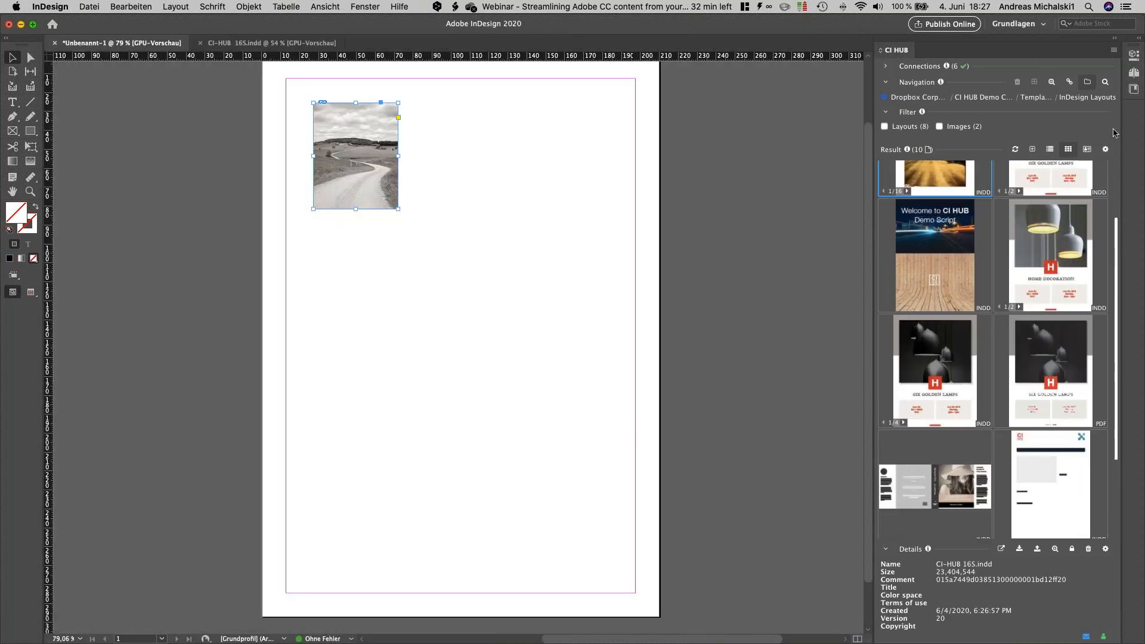
{"action": "left_click", "coordinate": [1030, 98]}
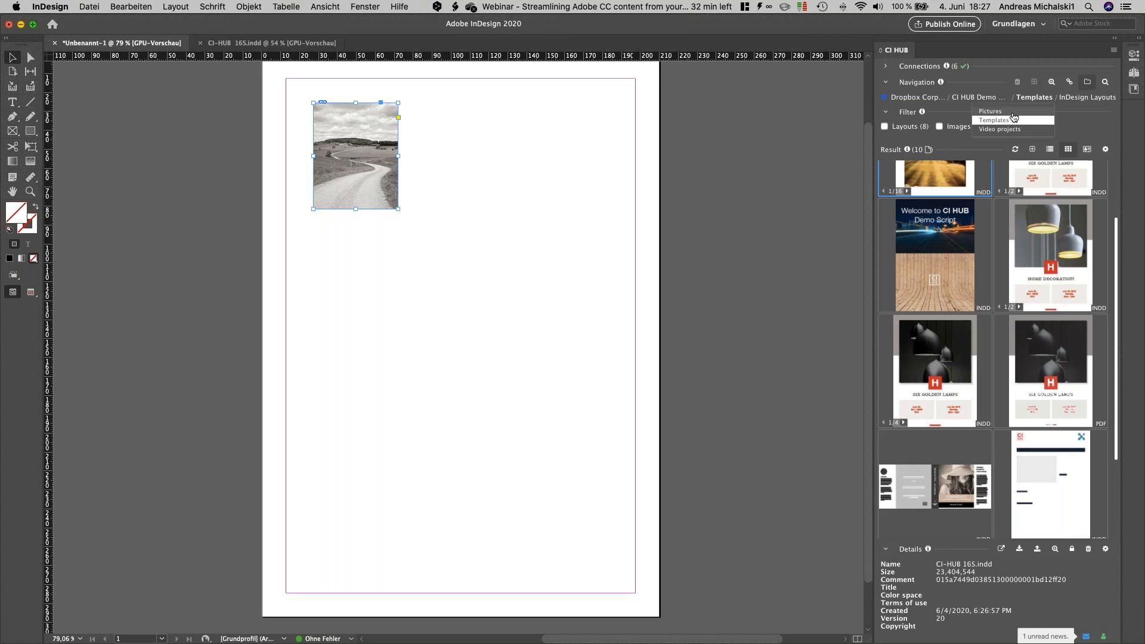
{"action": "left_click", "coordinate": [1012, 112]}
{"action": "double_click", "coordinate": [912, 174]}
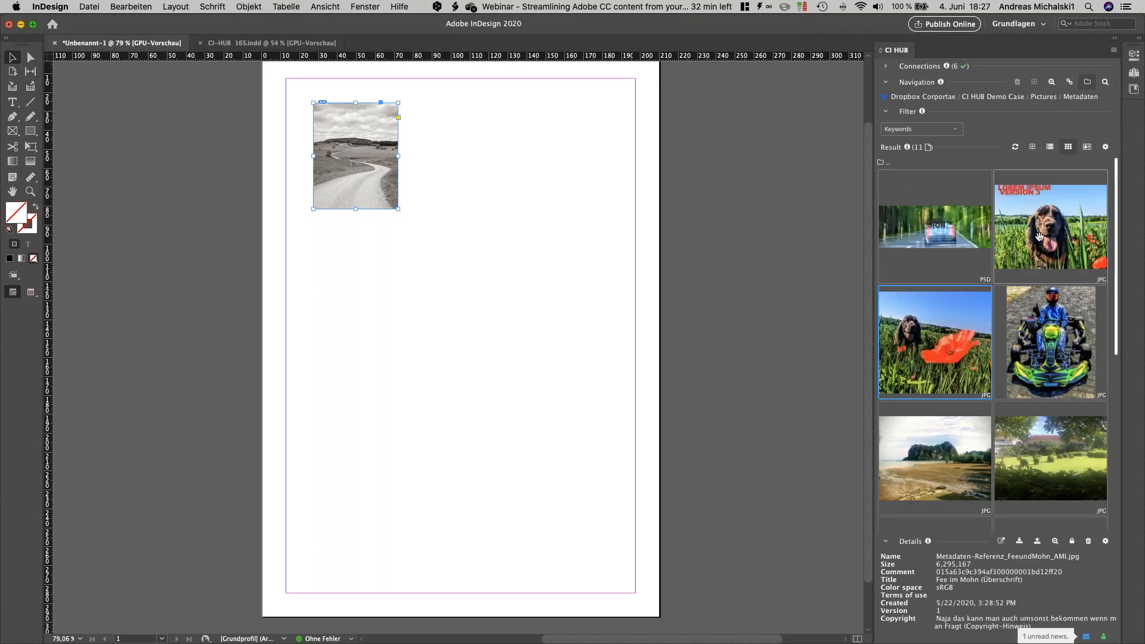
Step: Place Metadaten-Referenz_lachende_Fee_AMI.jpg large below the road photo, overwriting its local copy
{"action": "left_click", "coordinate": [1055, 239]}
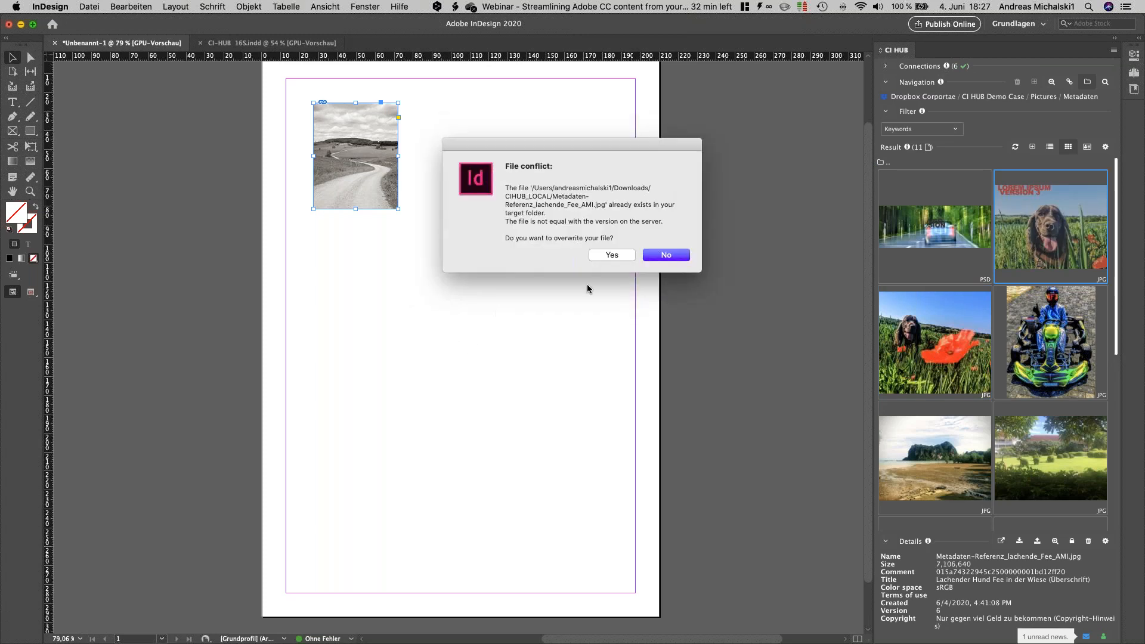
{"action": "left_click", "coordinate": [685, 255]}
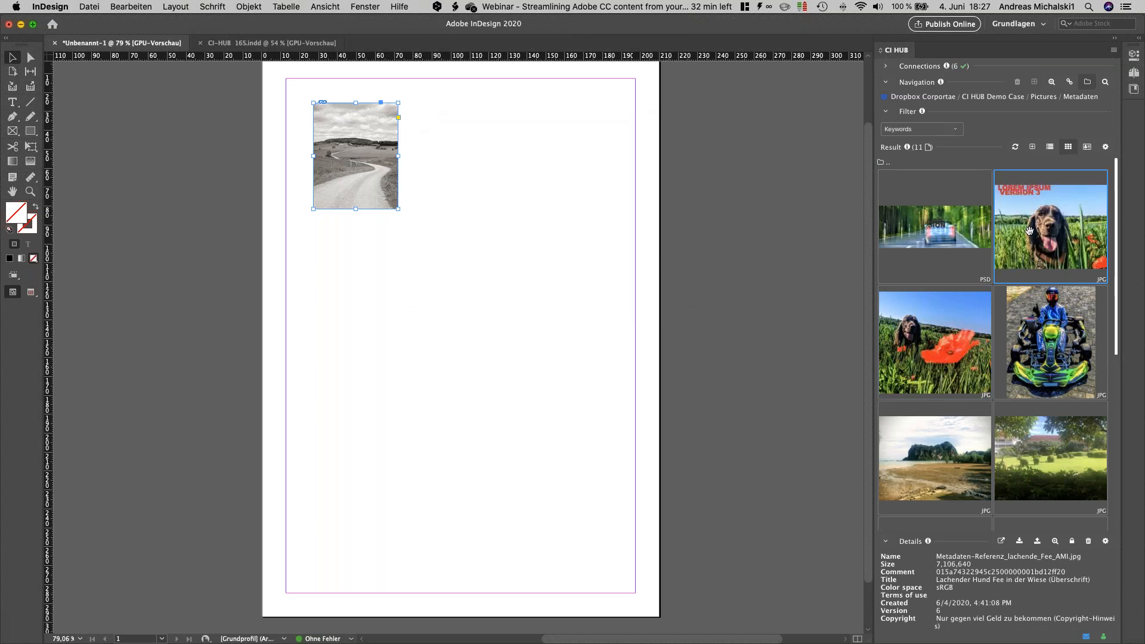
{"action": "left_click", "coordinate": [601, 254]}
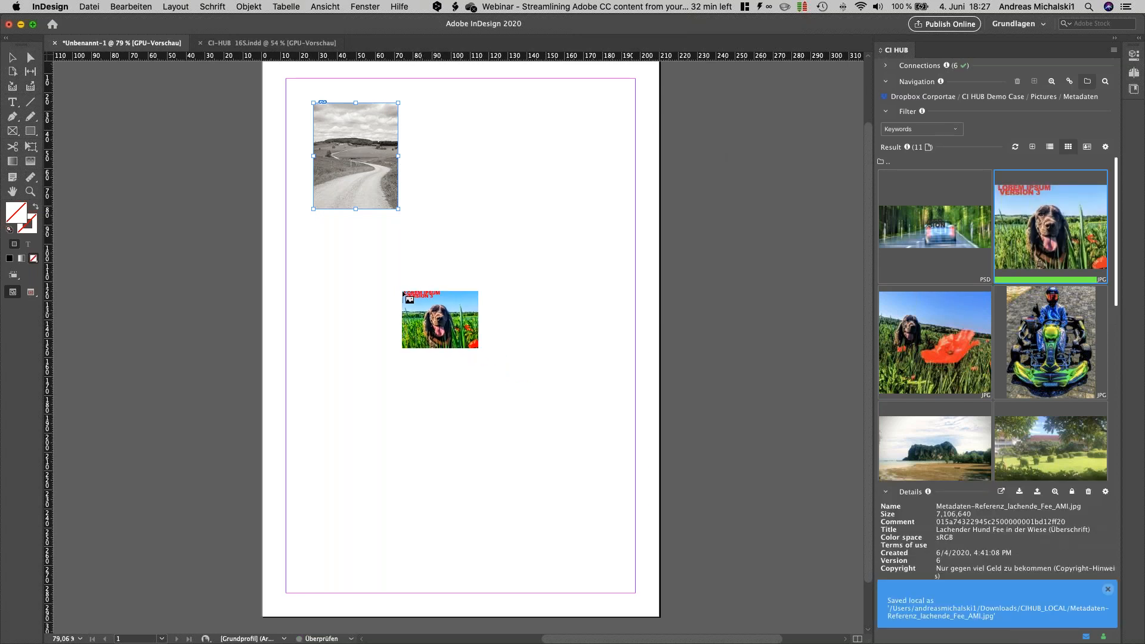
{"action": "left_click", "coordinate": [323, 253]}
{"action": "left_click_drag", "start_coordinate": [377, 294], "coordinate": [596, 417]}
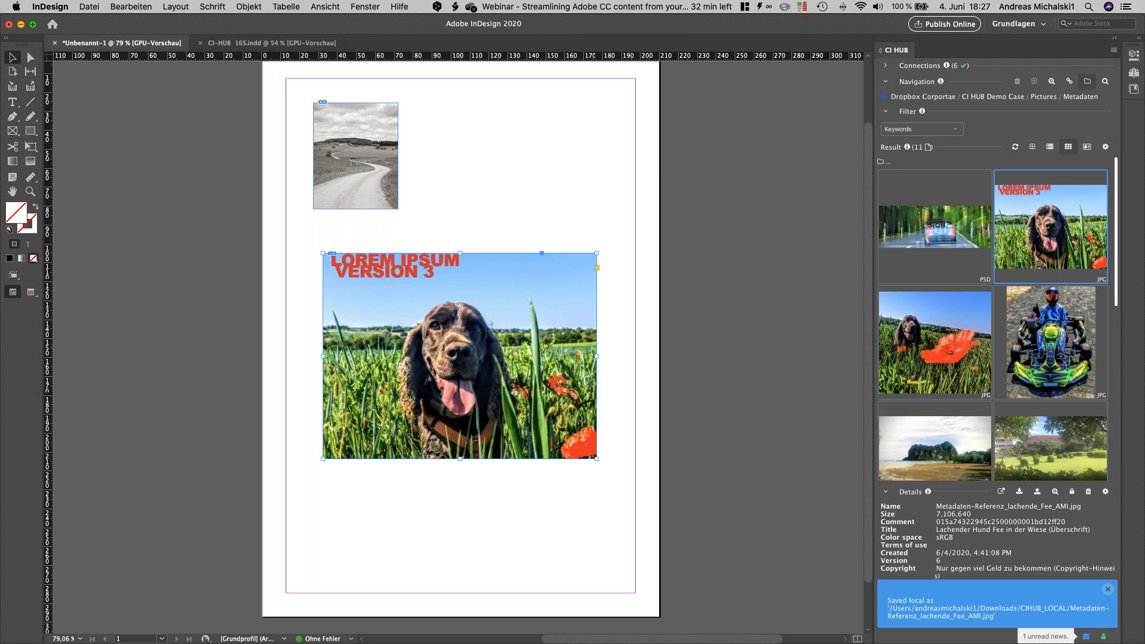
{"action": "left_click", "coordinate": [1107, 589]}
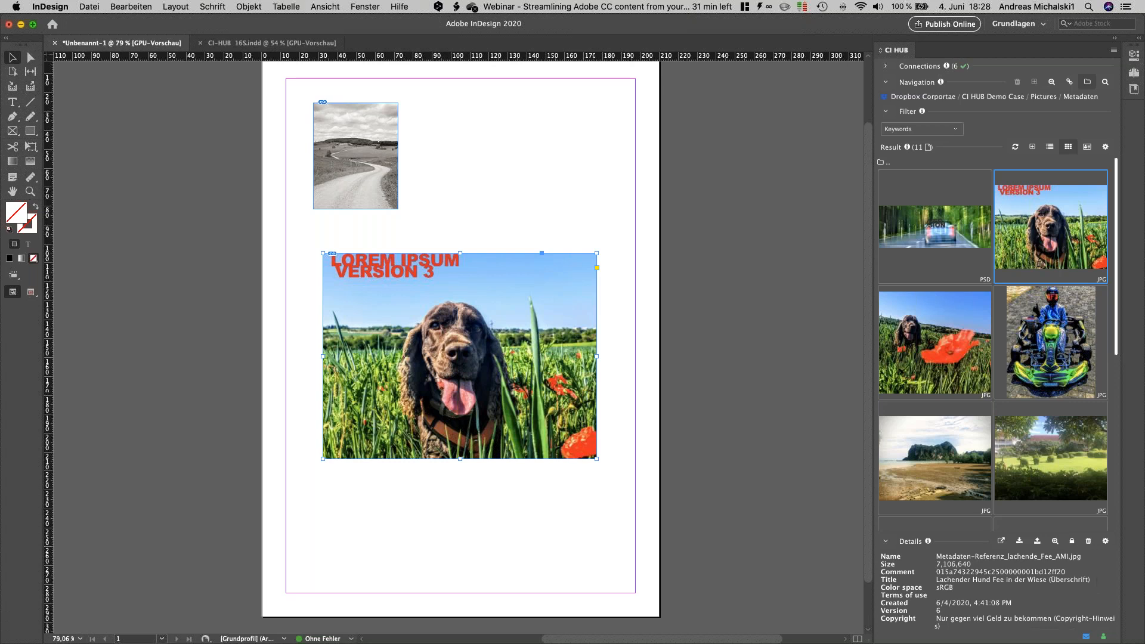
Step: Run a similarity search in Getty for the airplane wing image Metadaten-Referenz_WingInTheAir_AMI.jpg
{"action": "scroll", "coordinate": [938, 458], "scroll_direction": "down", "scroll_amount": 5}
{"action": "left_click", "coordinate": [939, 457]}
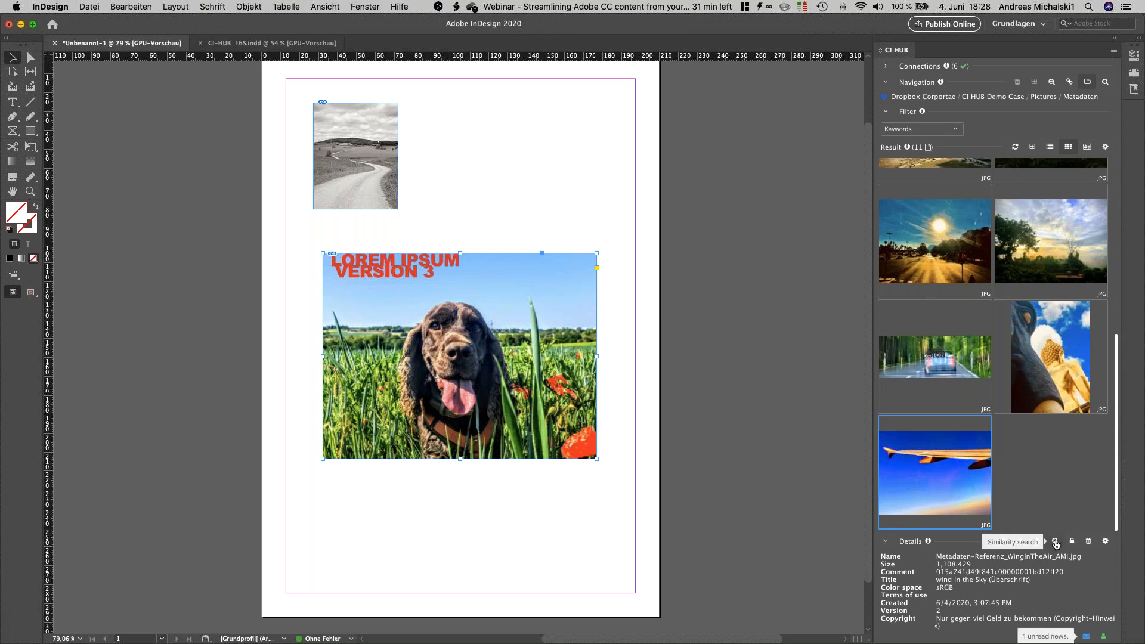
{"action": "left_click", "coordinate": [1055, 542]}
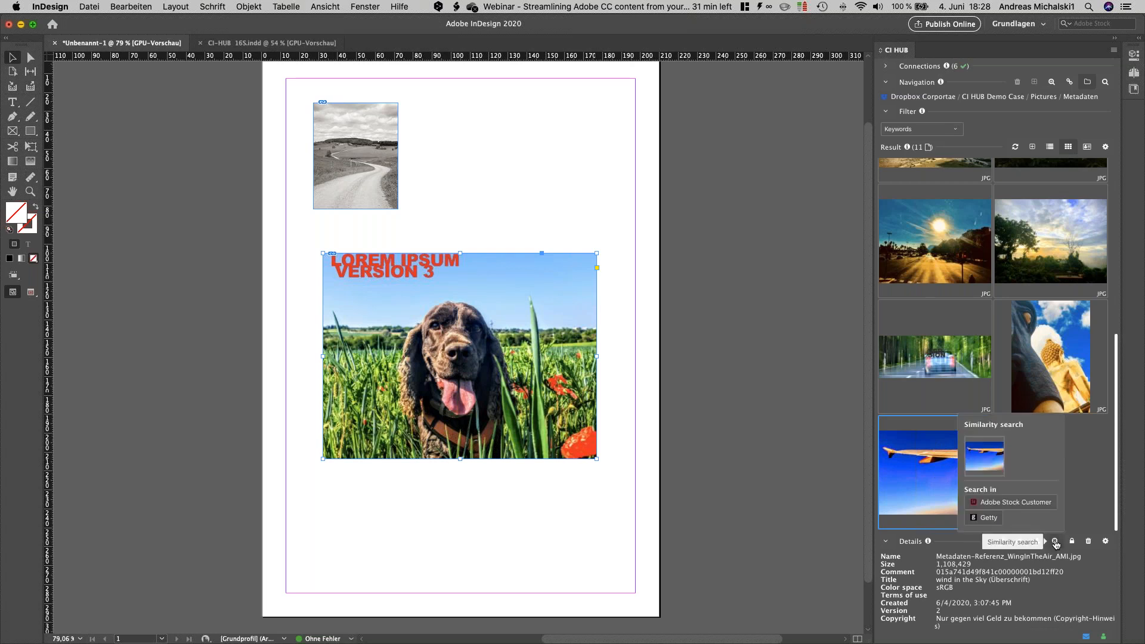
{"action": "left_click", "coordinate": [988, 518]}
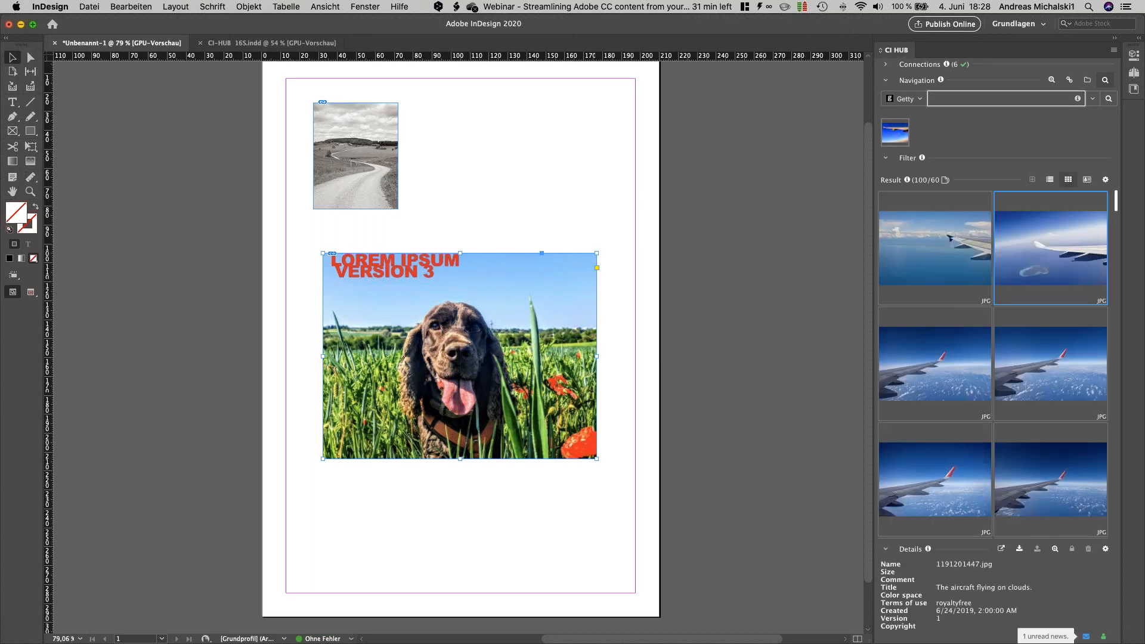
Step: Open the details of the Icelandair wing image 458719169.jpg among the Getty results and view its web page before returning to InDesign
{"action": "scroll", "coordinate": [1028, 374], "scroll_direction": "down", "scroll_amount": 2}
{"action": "scroll", "coordinate": [1028, 373], "scroll_direction": "down", "scroll_amount": 3}
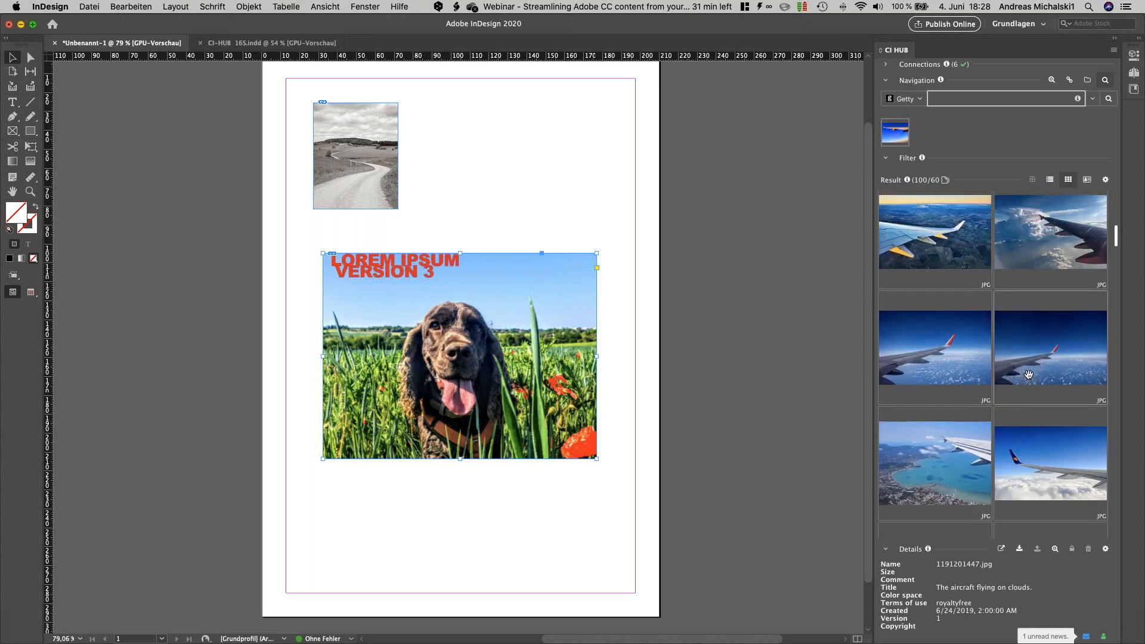
{"action": "left_click", "coordinate": [1061, 359]}
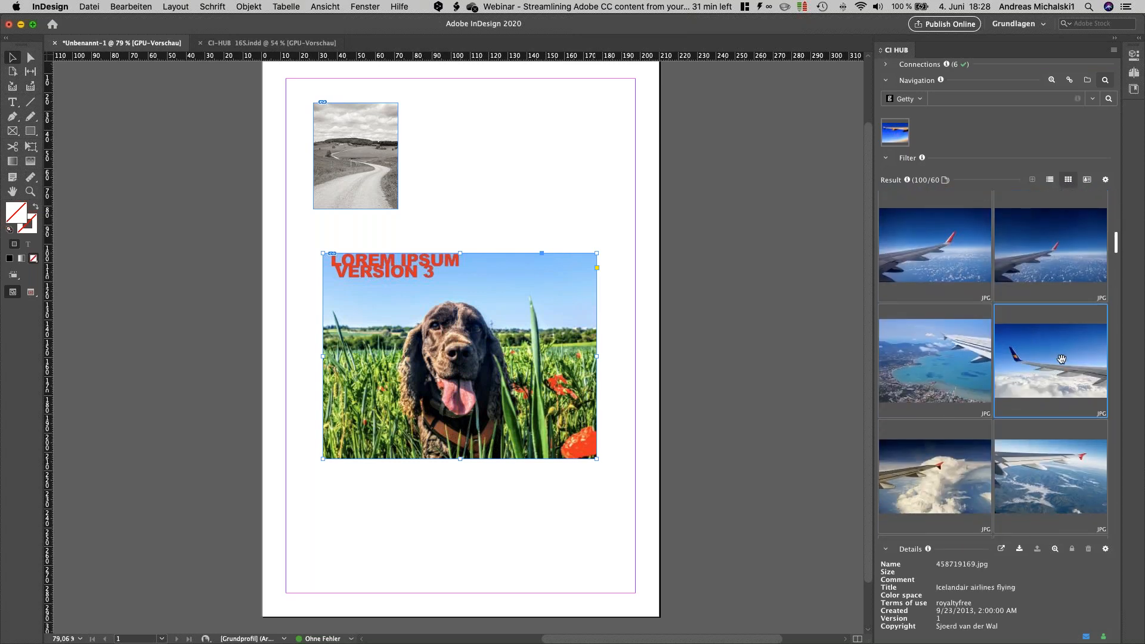
{"action": "left_click", "coordinate": [1061, 359]}
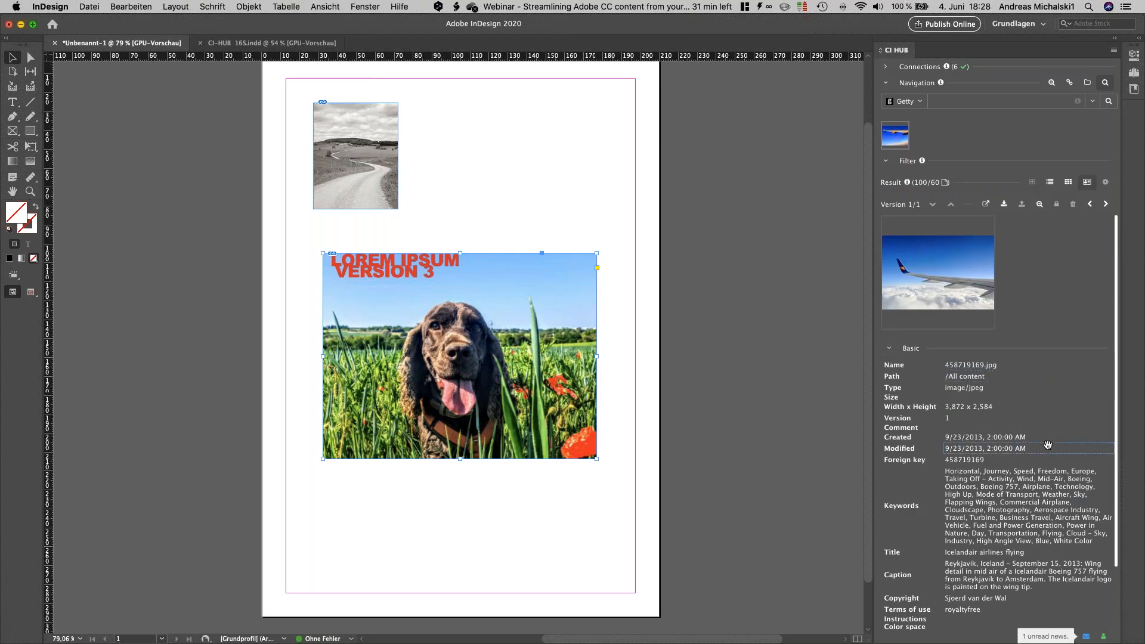
{"action": "scroll", "coordinate": [1047, 443], "scroll_direction": "down", "scroll_amount": 2}
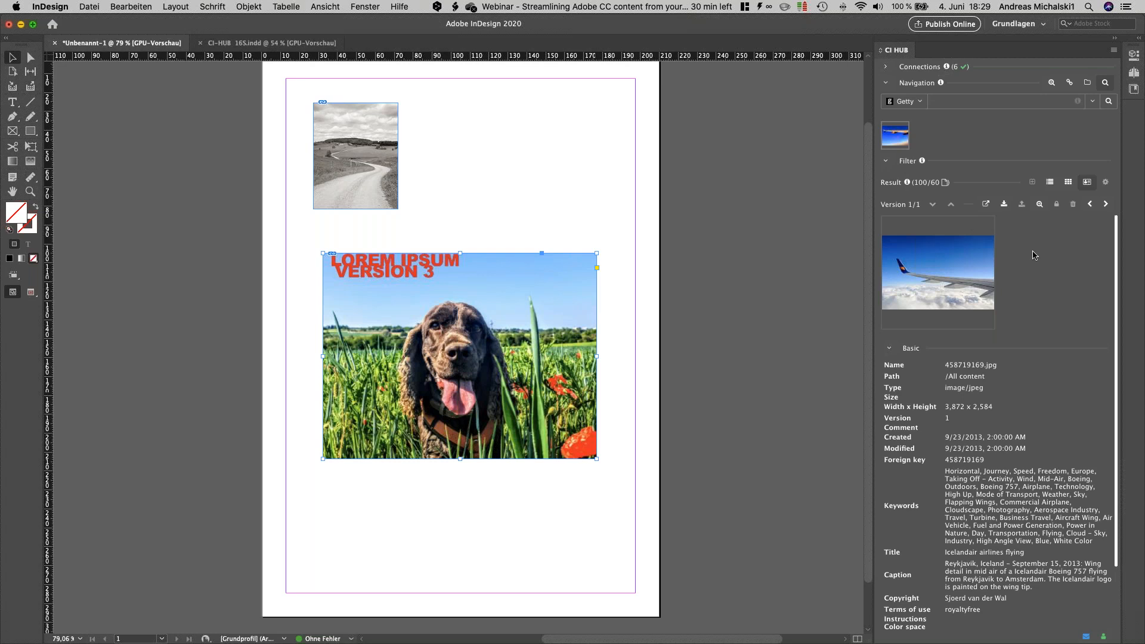
{"action": "left_click", "coordinate": [987, 205]}
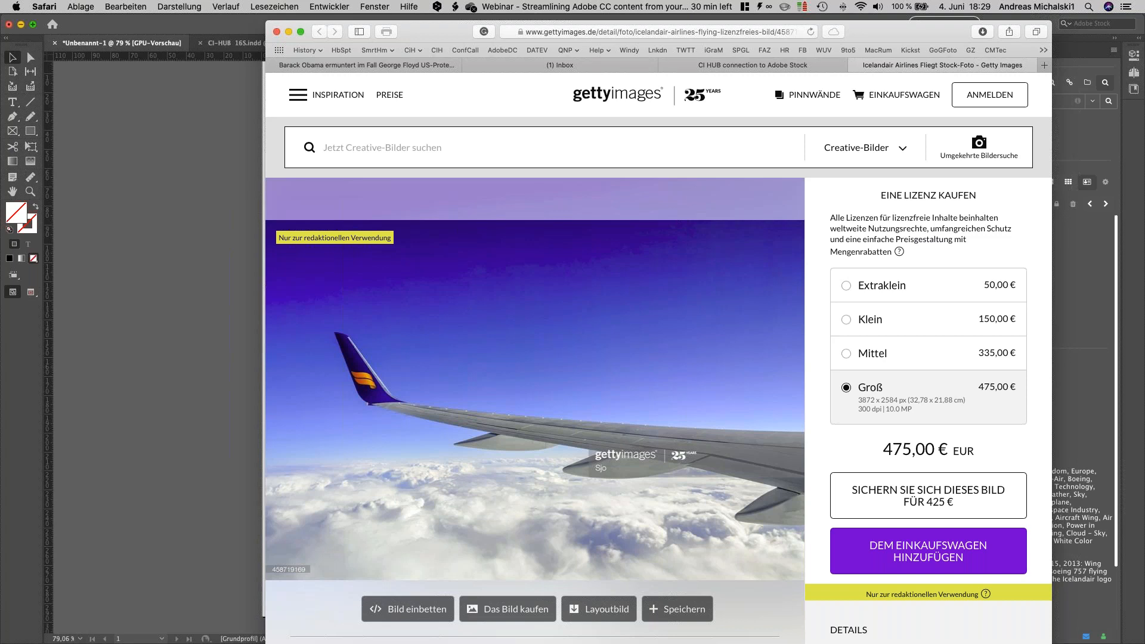
{"action": "left_click", "coordinate": [1092, 240]}
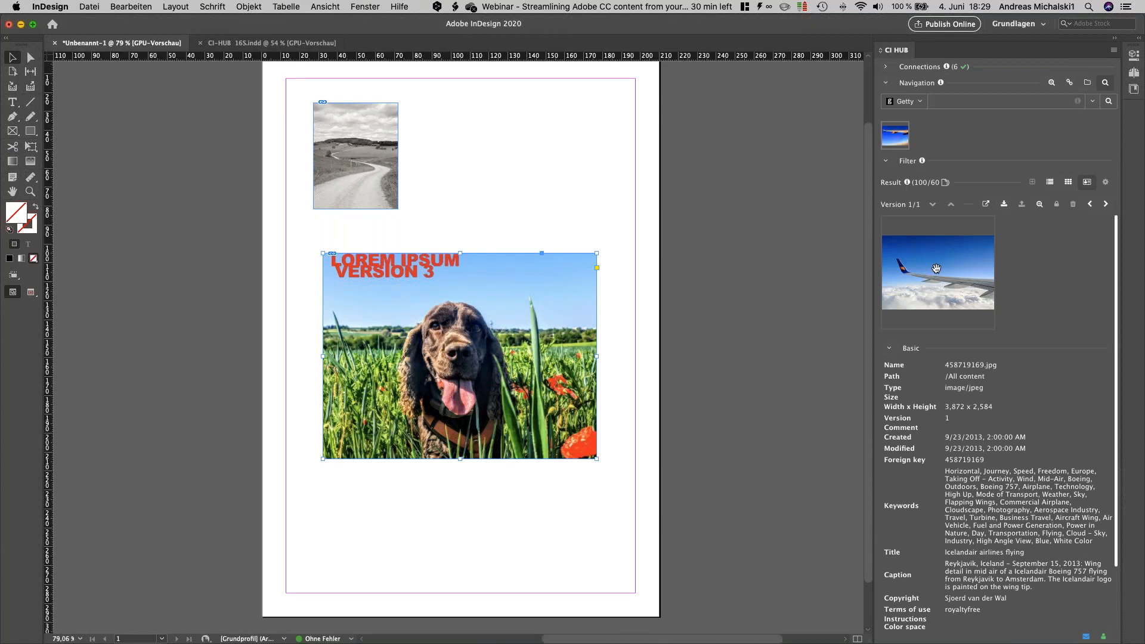
Step: Place the Getty image 458719169.jpg on the page to the right of the road photo, above the dog picture
{"action": "left_click_drag", "start_coordinate": [936, 270], "coordinate": [575, 208]}
{"action": "left_click", "coordinate": [630, 193]}
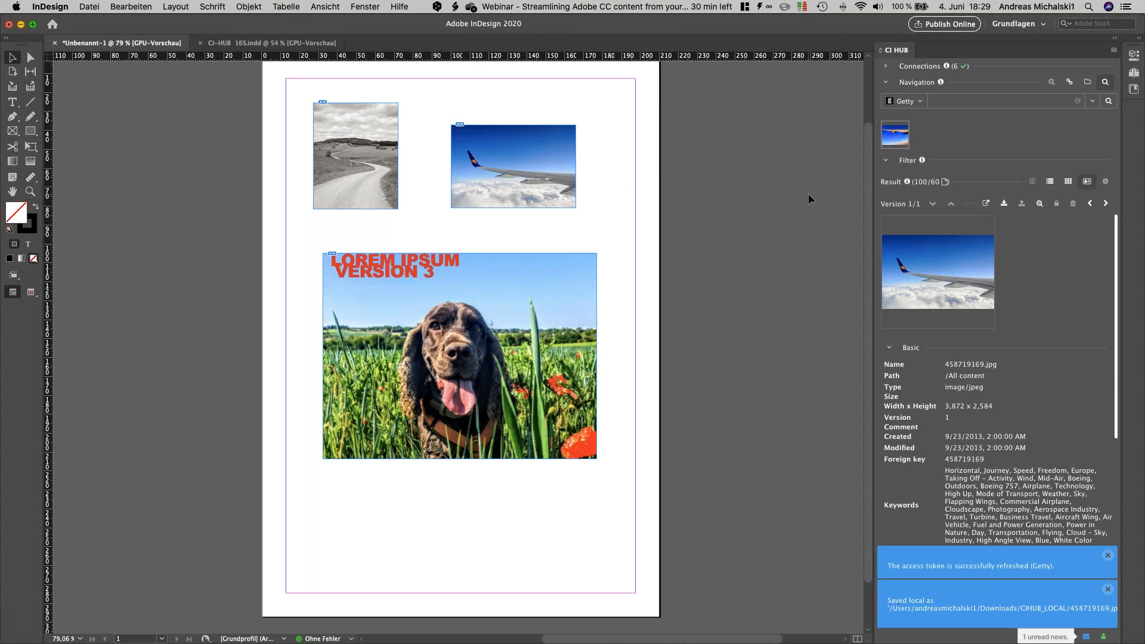
{"action": "left_click", "coordinate": [1107, 555]}
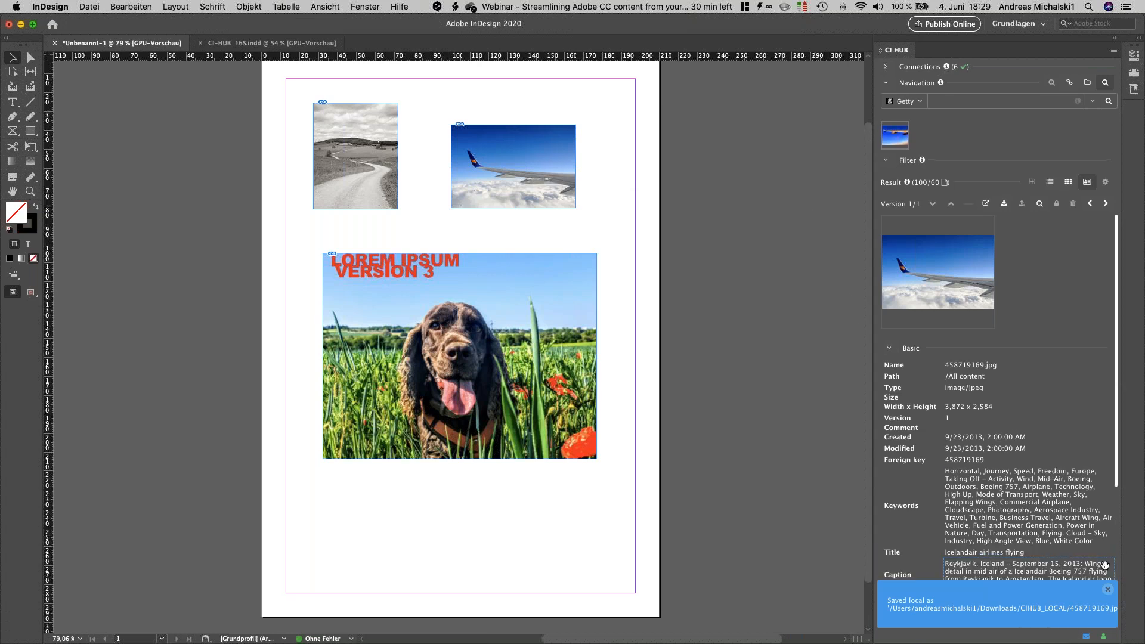
Step: Dismiss the local save notice and switch to Photoshop, where Metadaten-Referenz_lachende_Fee_AMI.jpg is open
{"action": "left_click", "coordinate": [1107, 589]}
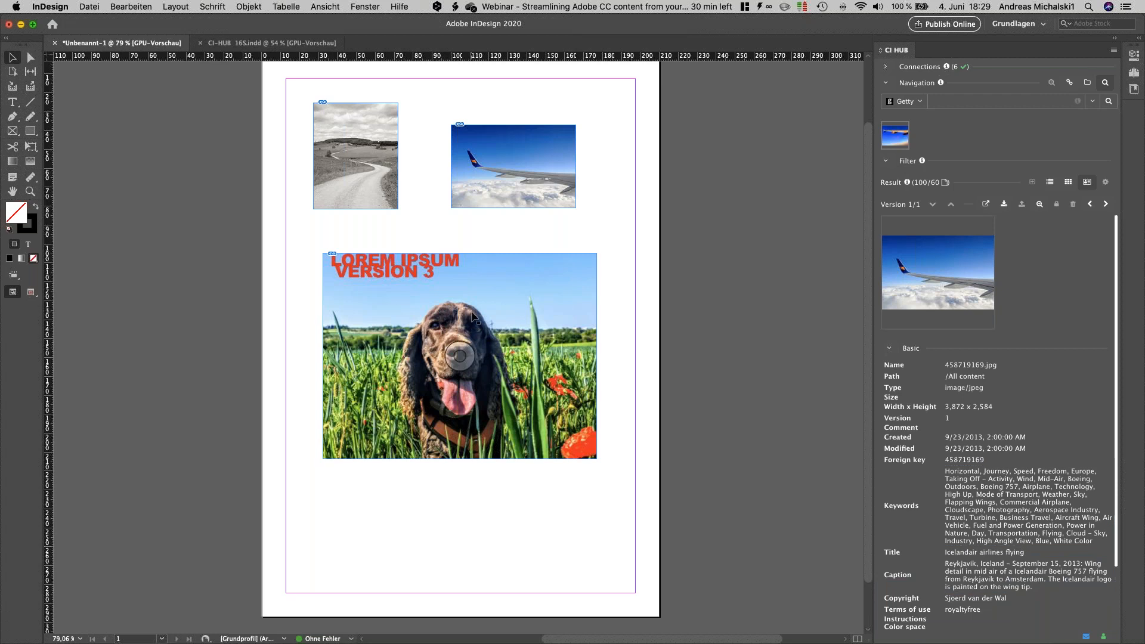
{"action": "key", "text": "super+Tab"}
{"action": "key", "text": "super+Tab"}
{"action": "key", "text": "super+Tab"}
{"action": "key", "text": "super+Tab"}
{"action": "key", "text": "super+Tab"}
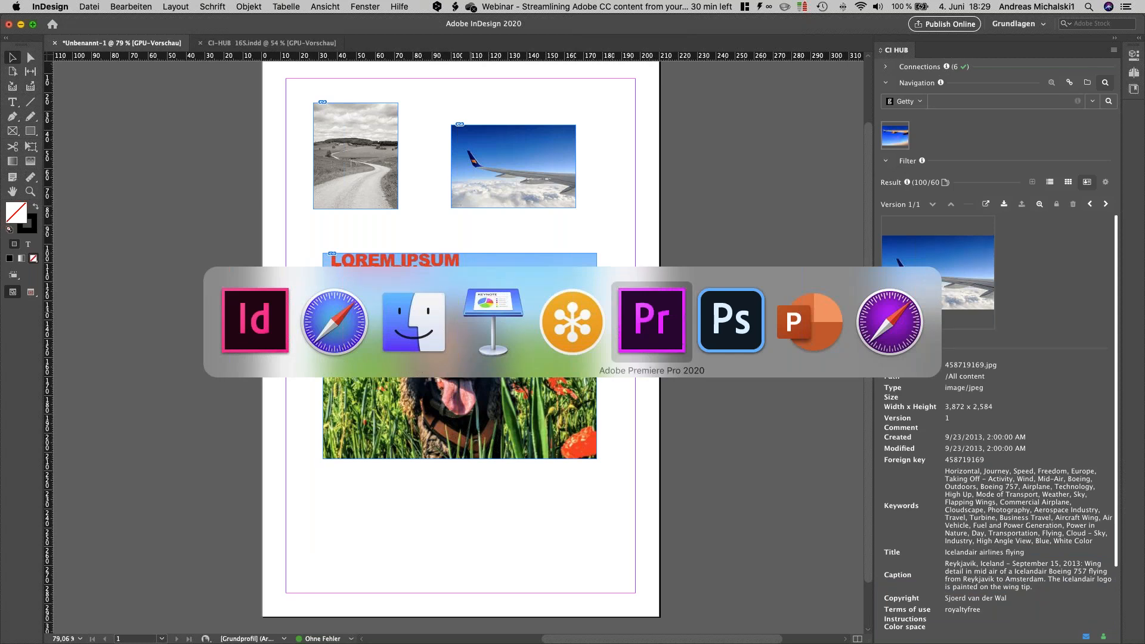
{"action": "key", "text": "super+Tab"}
{"action": "mouse_move", "coordinate": [565, 619]}
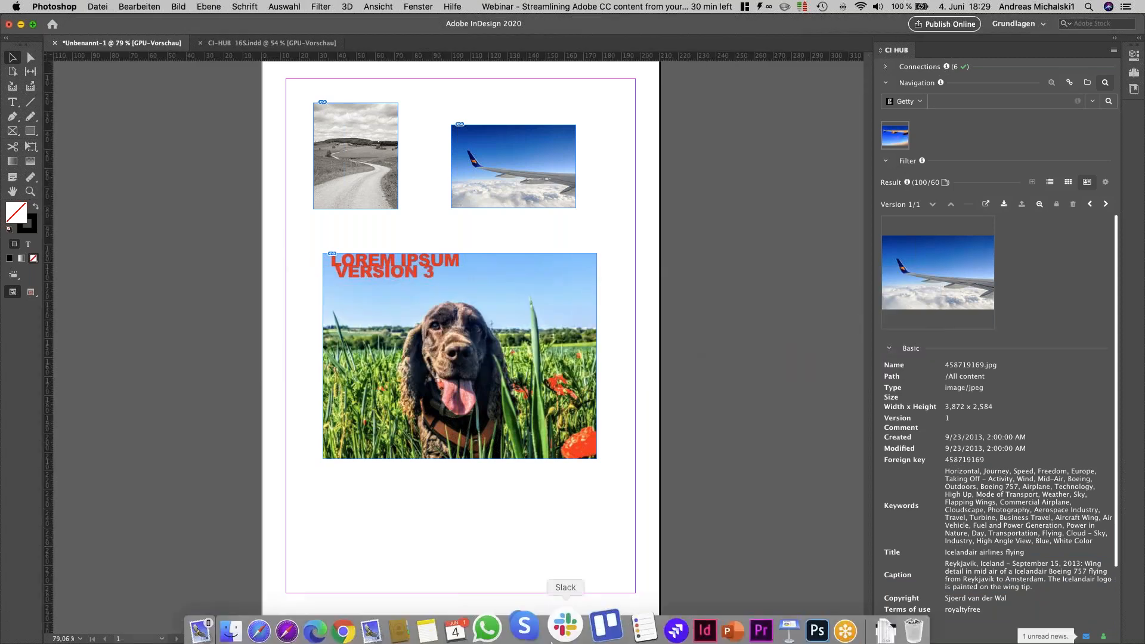
{"action": "left_click", "coordinate": [785, 619]}
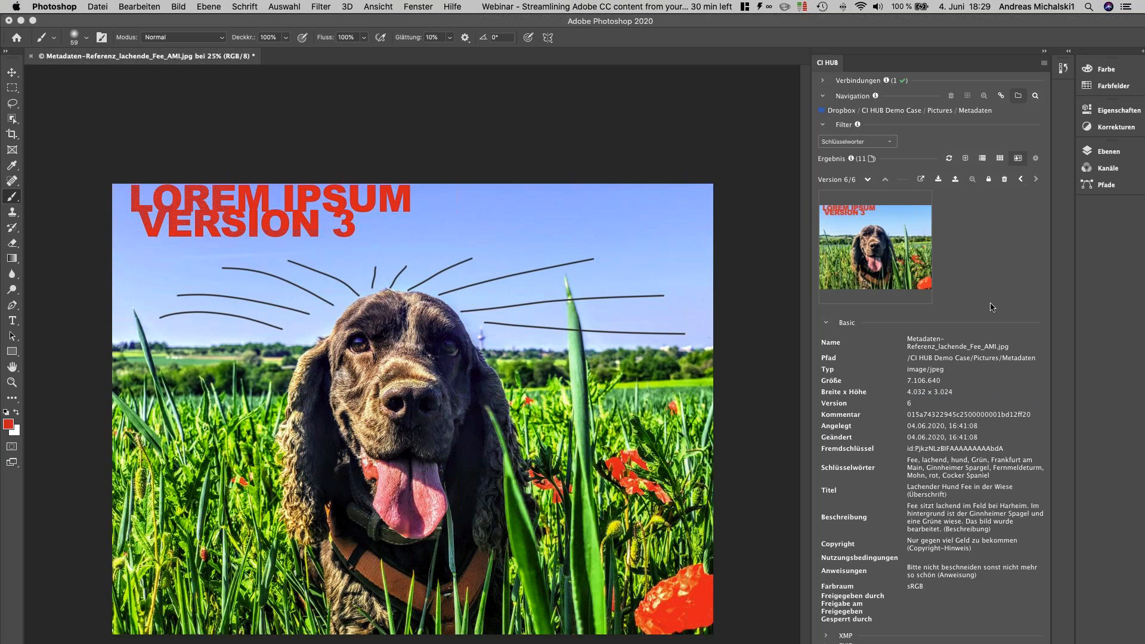
Step: Paint several thick red brush strokes across the sky around the dog's head
{"action": "left_click_drag", "start_coordinate": [412, 273], "coordinate": [565, 196]}
{"action": "left_click_drag", "start_coordinate": [488, 265], "coordinate": [677, 228]}
{"action": "left_click_drag", "start_coordinate": [565, 283], "coordinate": [663, 292]}
{"action": "left_click", "coordinate": [708, 325]}
{"action": "left_click_drag", "start_coordinate": [281, 281], "coordinate": [477, 255]}
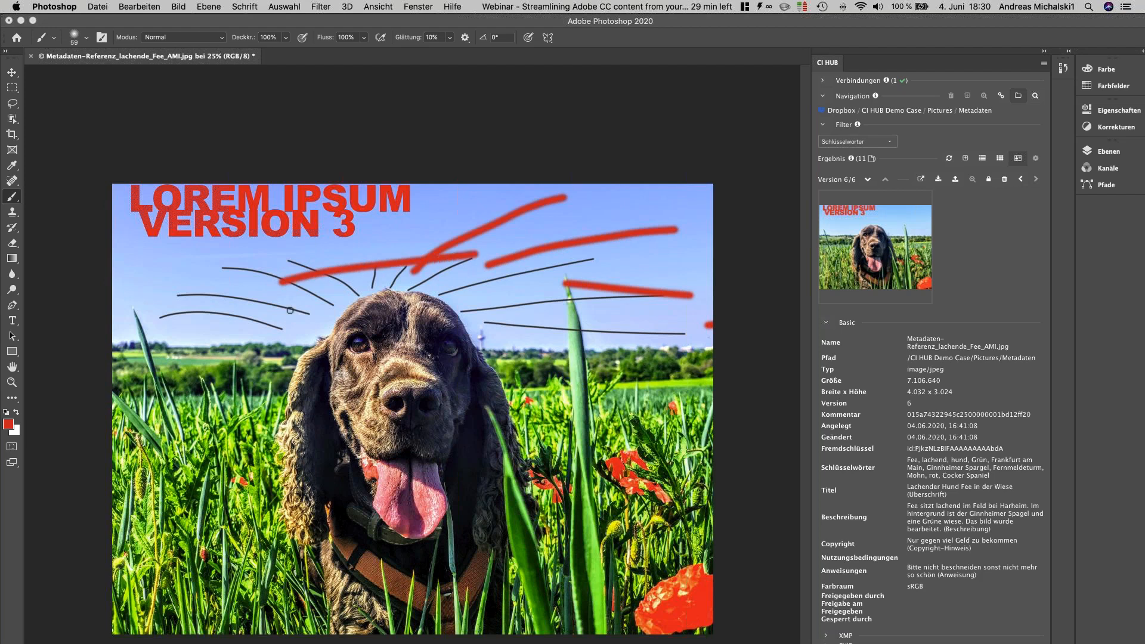
{"action": "left_click_drag", "start_coordinate": [140, 251], "coordinate": [290, 310]}
{"action": "left_click_drag", "start_coordinate": [136, 319], "coordinate": [257, 345]}
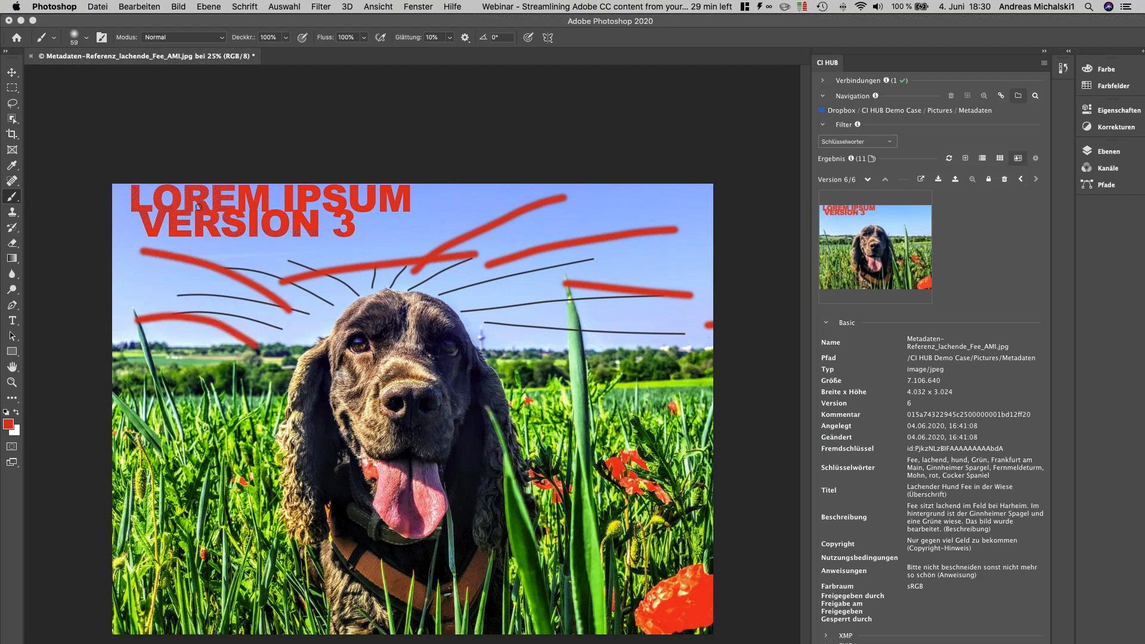
Step: Save the dog picture and update its Dropbox file from the active Photoshop document through CI HUB
{"action": "left_click", "coordinate": [99, 7]}
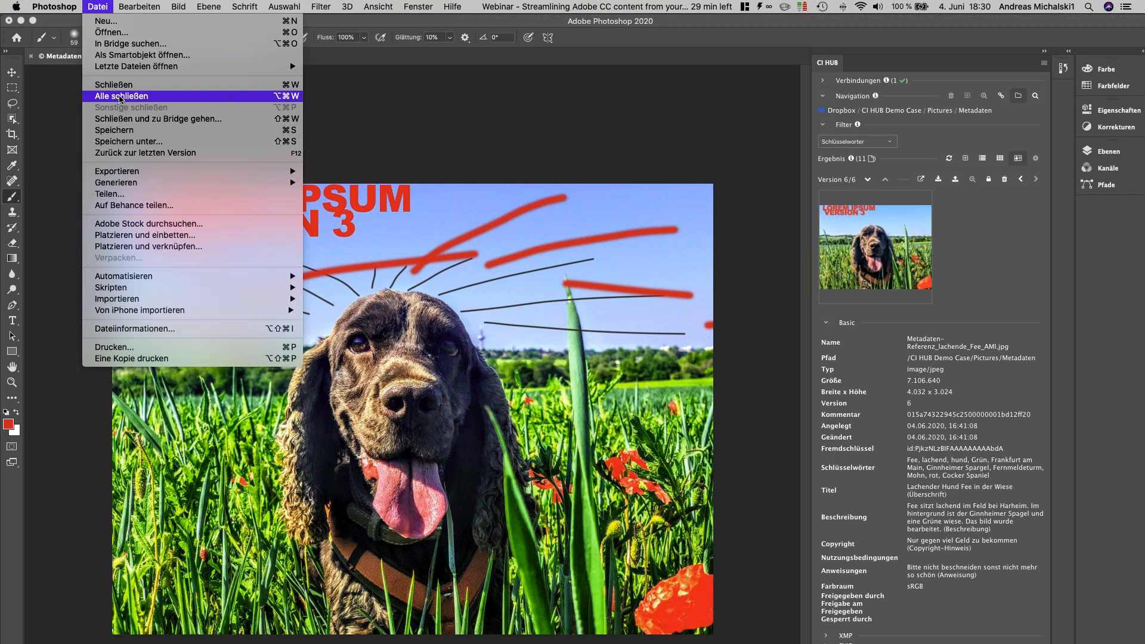
{"action": "left_click", "coordinate": [123, 131]}
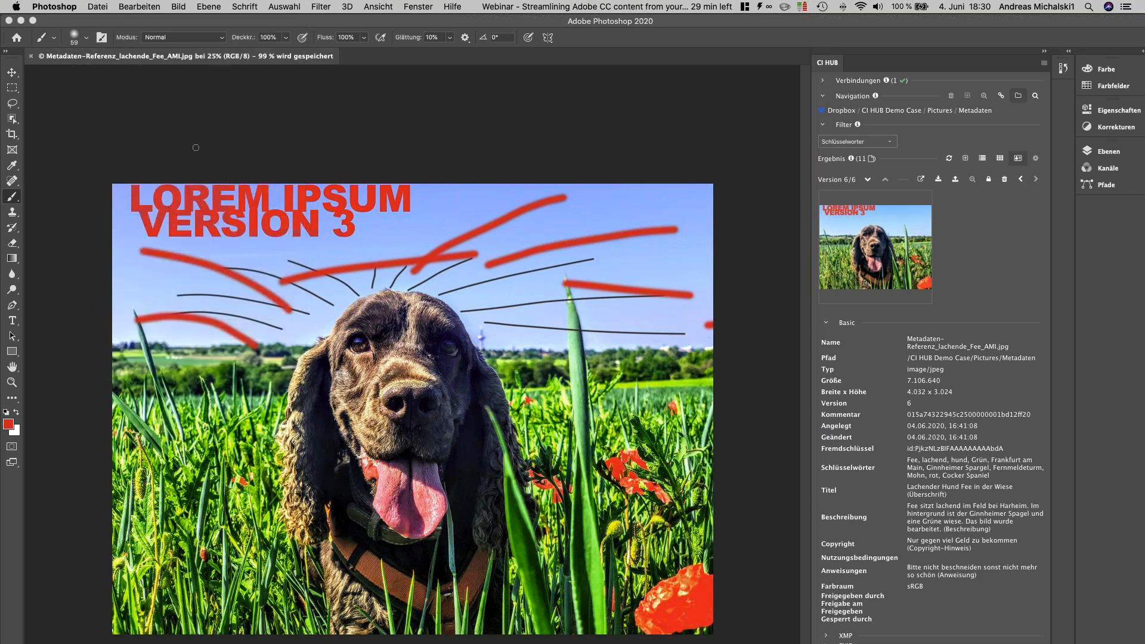
{"action": "left_click", "coordinate": [954, 179]}
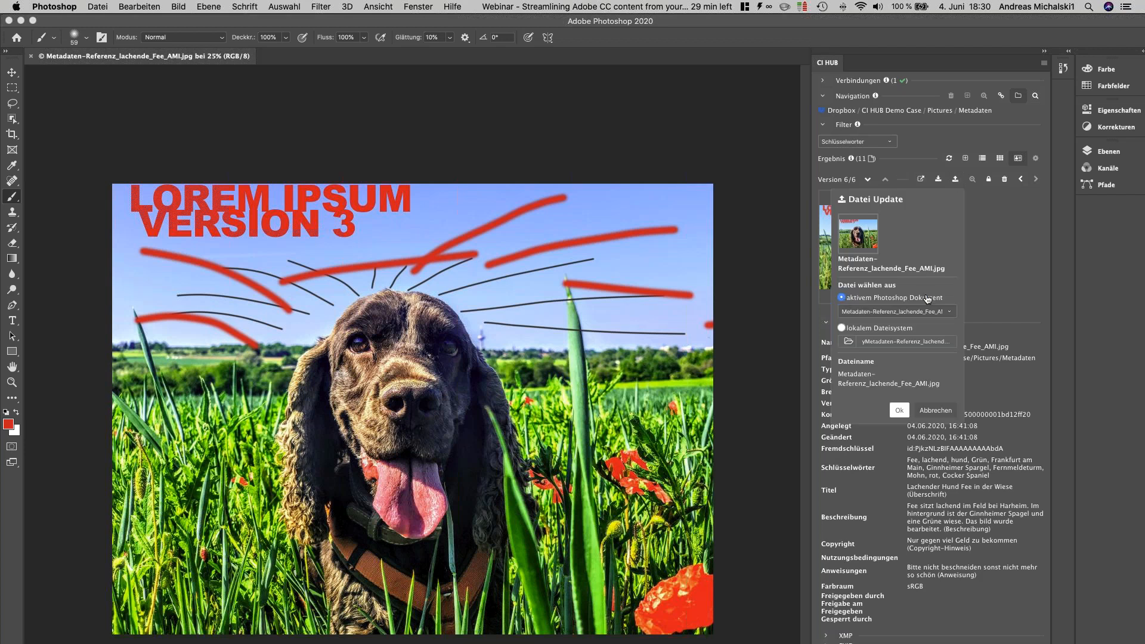
{"action": "left_click", "coordinate": [898, 410]}
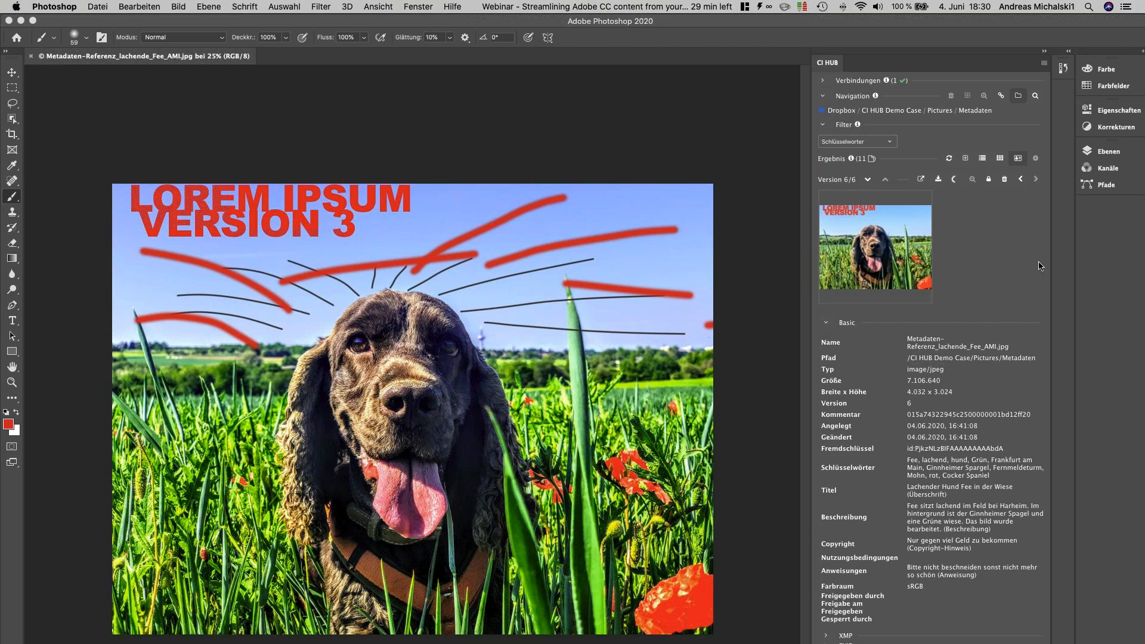
Step: Switch to InDesign and relink Metadaten-Referenz_lachende_Fee_AMI.jpg to its version 7, keeping CIHUB_LOCAL as the target folder
{"action": "key", "text": "super+Tab"}
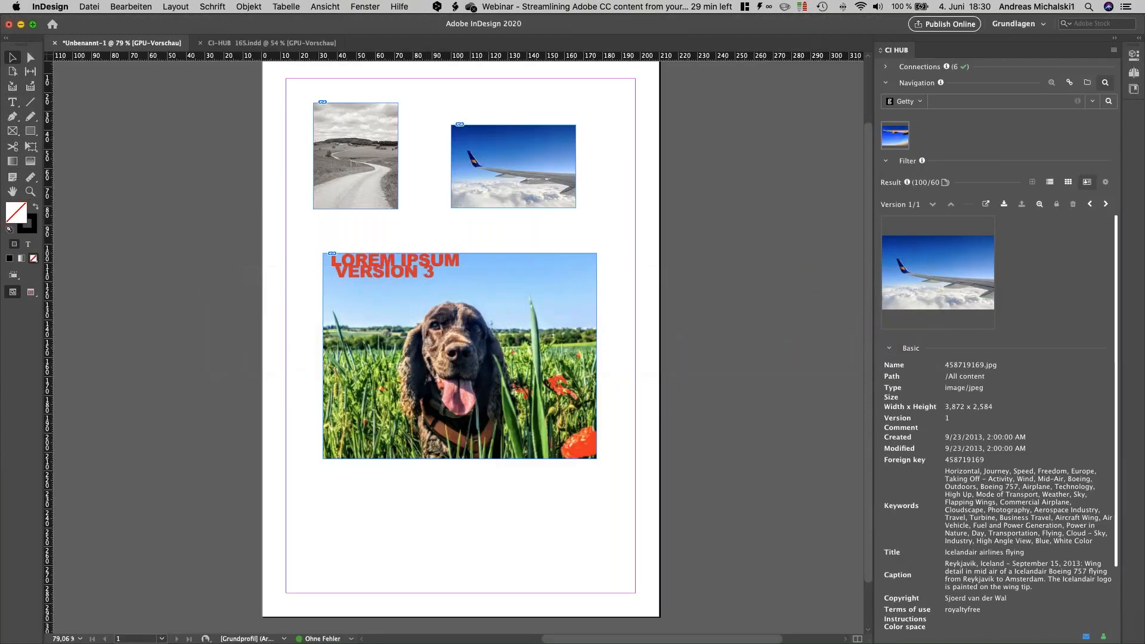
{"action": "left_click", "coordinate": [1069, 84]}
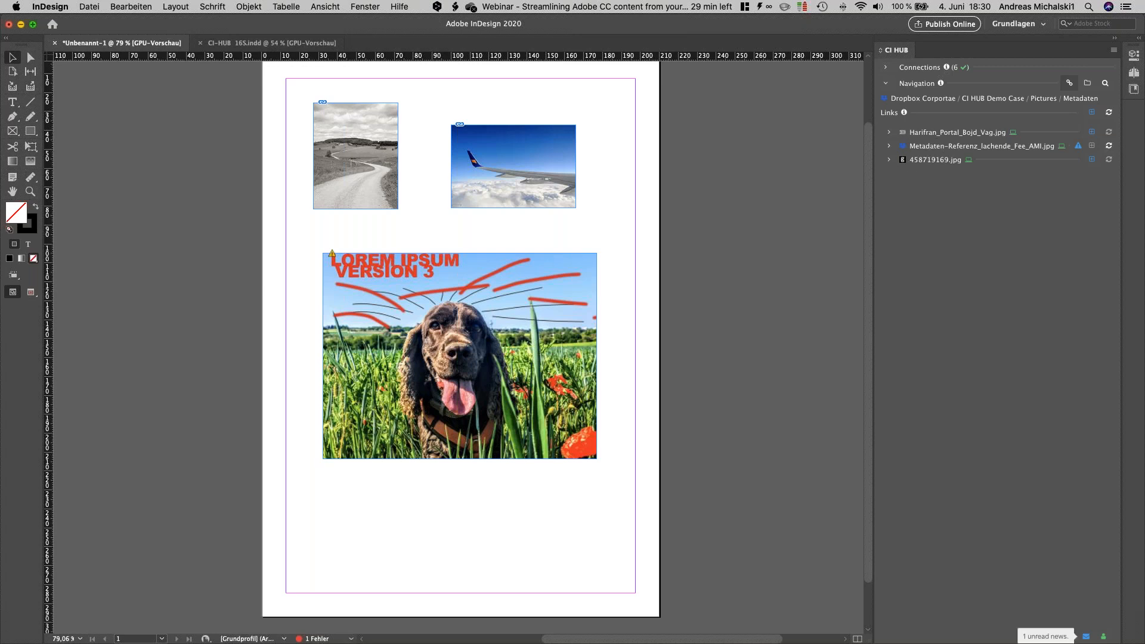
{"action": "left_click", "coordinate": [889, 147]}
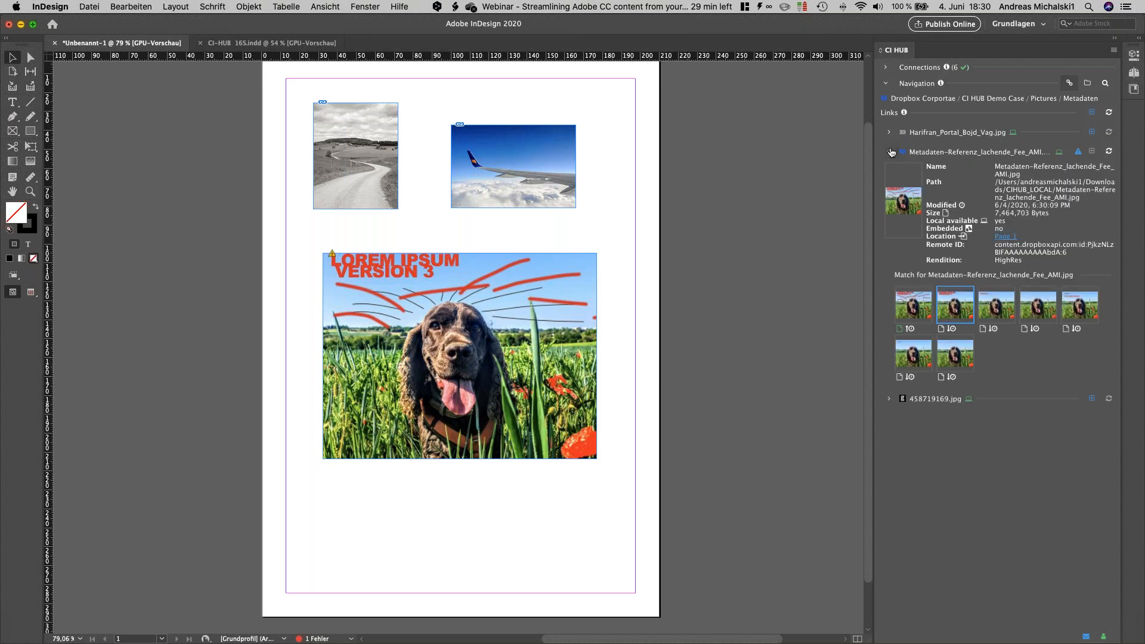
{"action": "mouse_move", "coordinate": [1081, 155]}
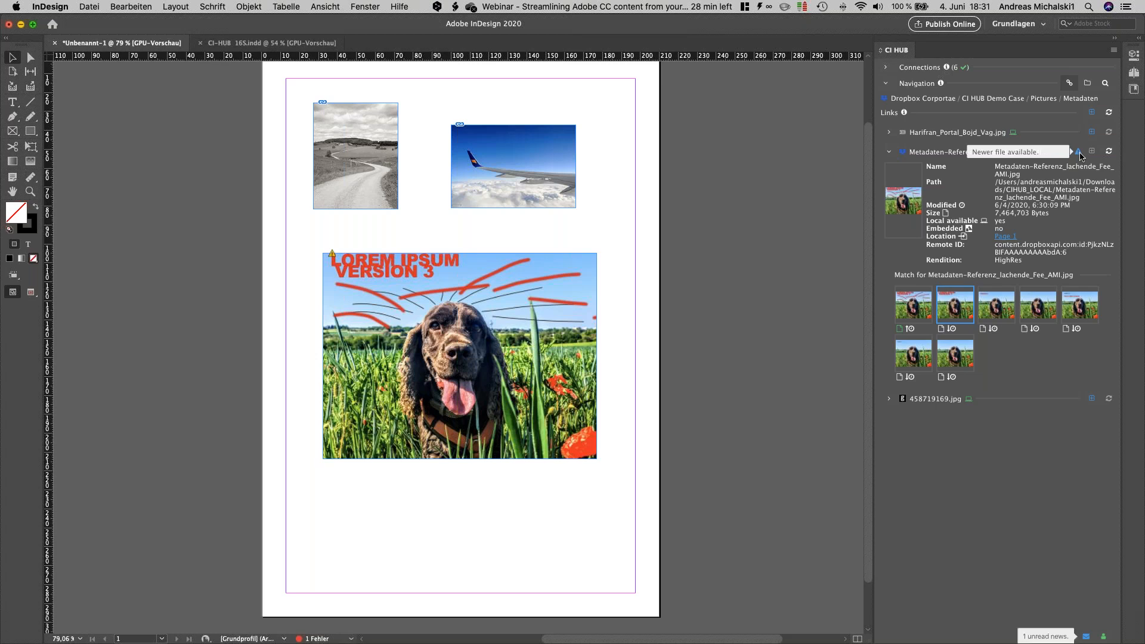
{"action": "left_click", "coordinate": [916, 309]}
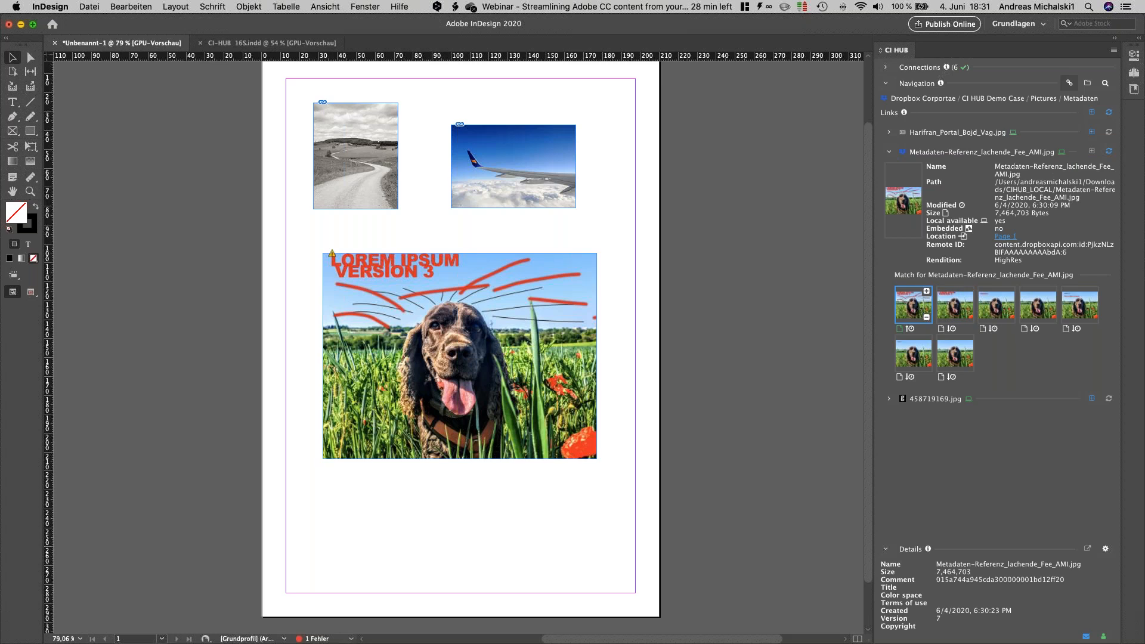
{"action": "left_click", "coordinate": [1108, 153]}
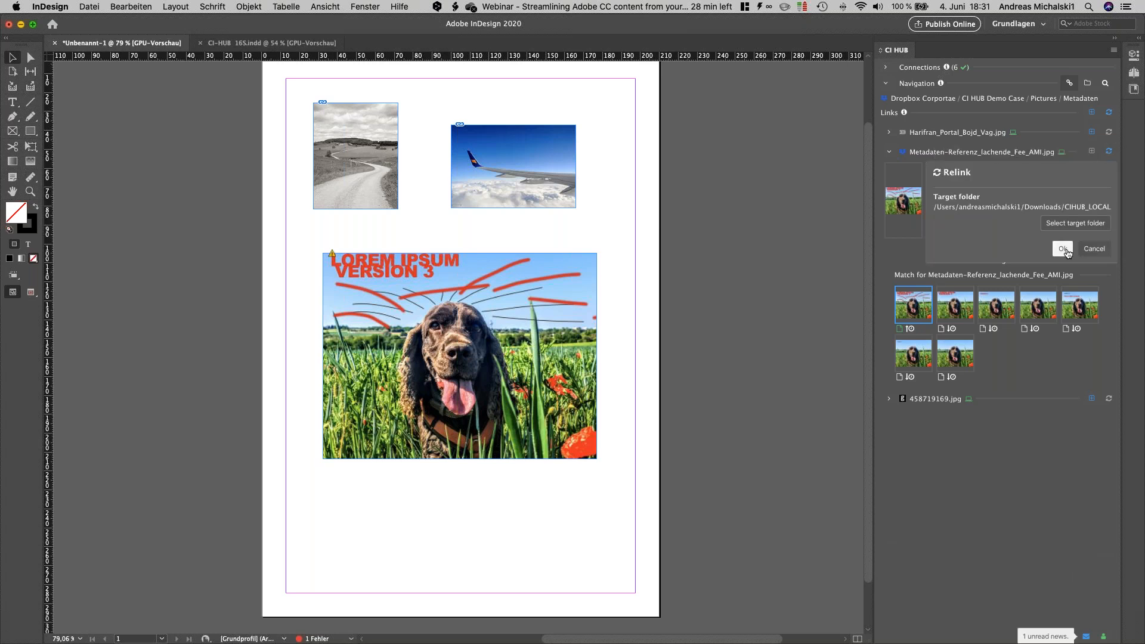
{"action": "left_click", "coordinate": [1065, 251]}
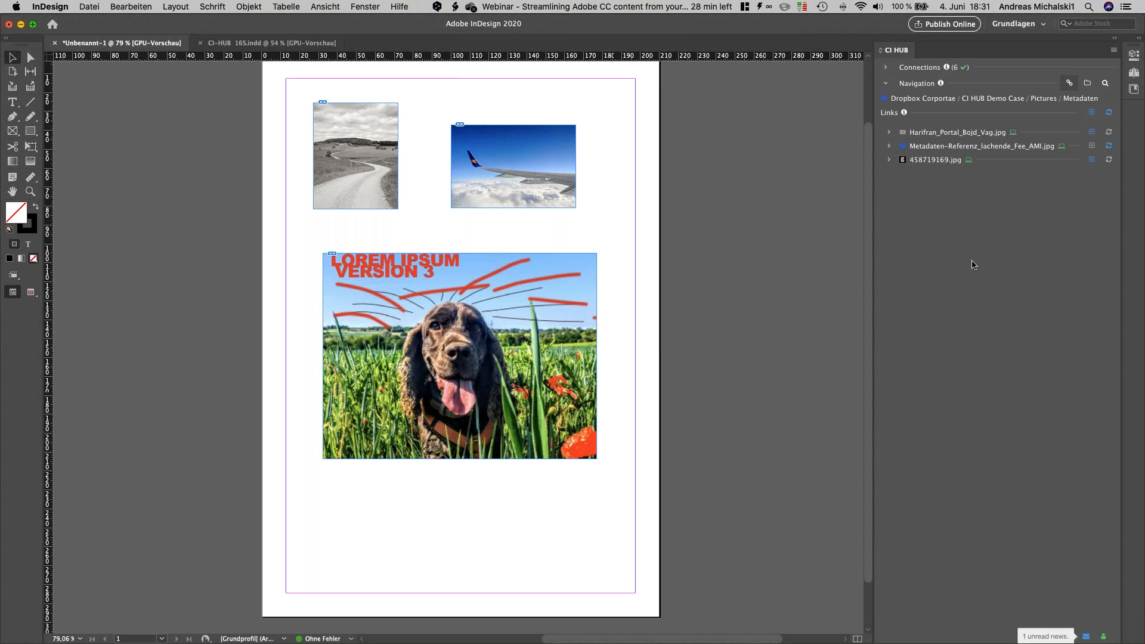
Step: Display the CI HUB links of CI-HUB 16S.indd and go to where sessel-braun-leder-unsplash.jpg is placed on page 10
{"action": "left_click", "coordinate": [263, 45]}
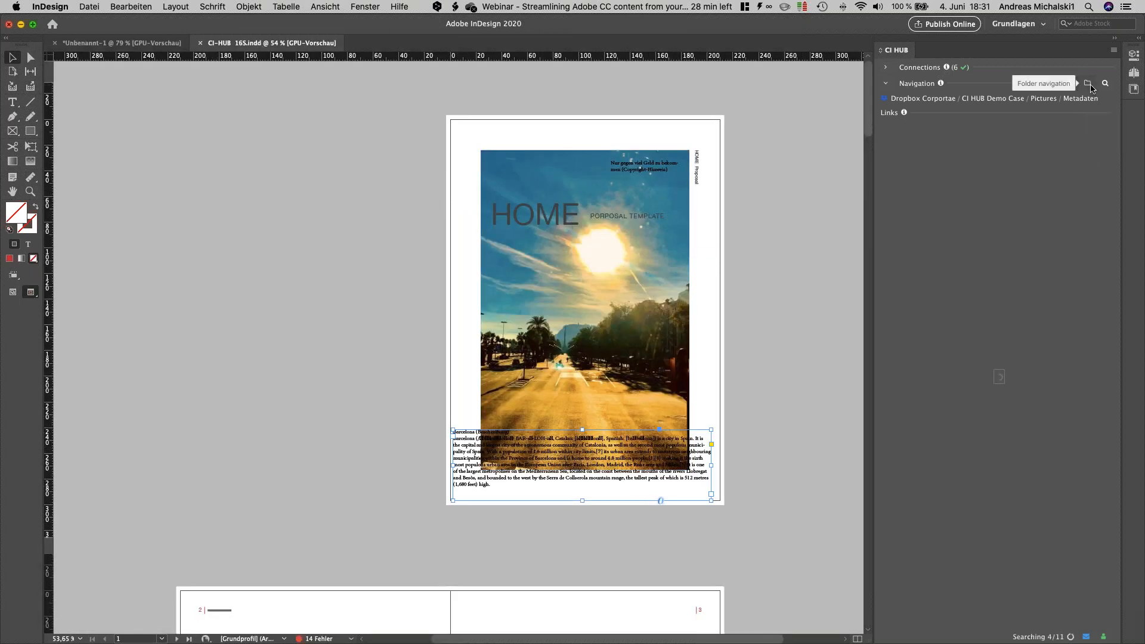
{"action": "left_click", "coordinate": [1071, 83]}
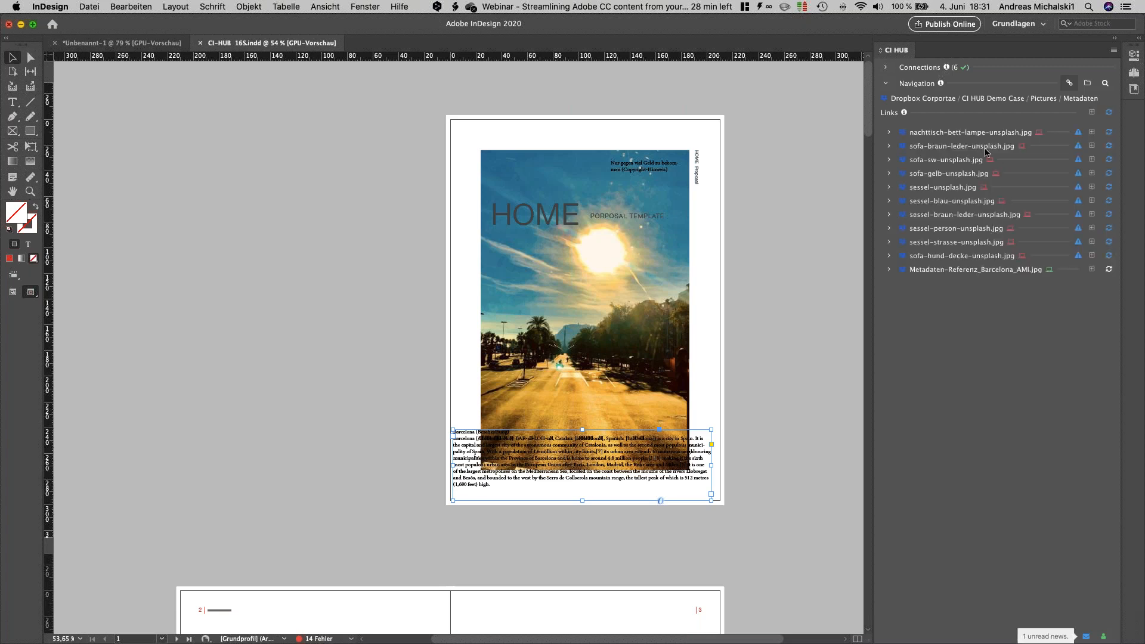
{"action": "left_click", "coordinate": [888, 214]}
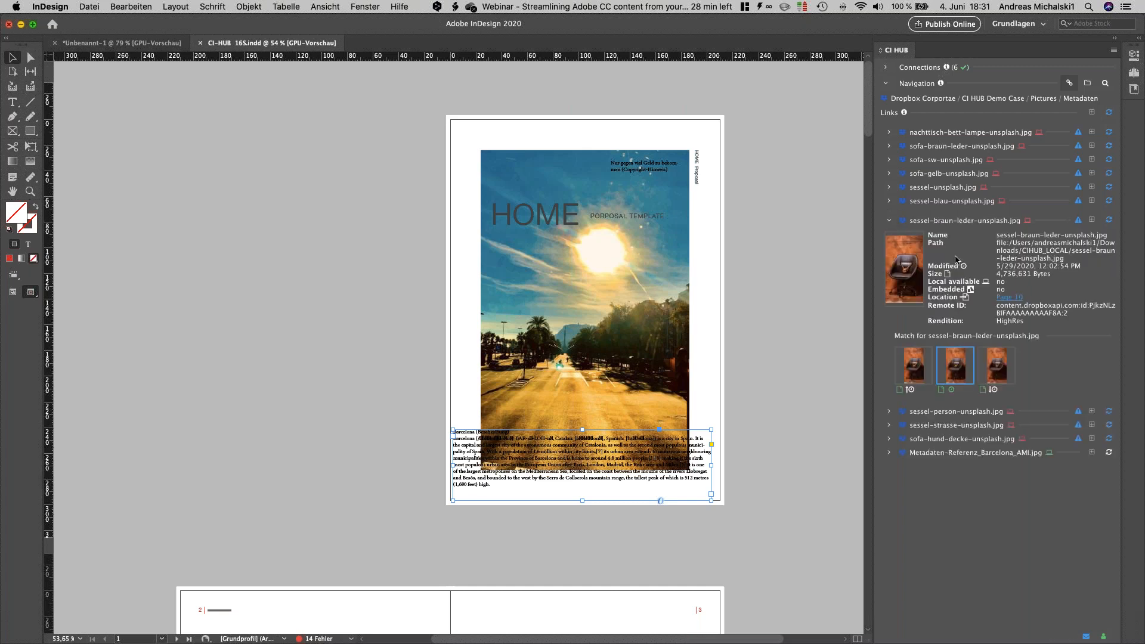
{"action": "left_click", "coordinate": [1007, 297]}
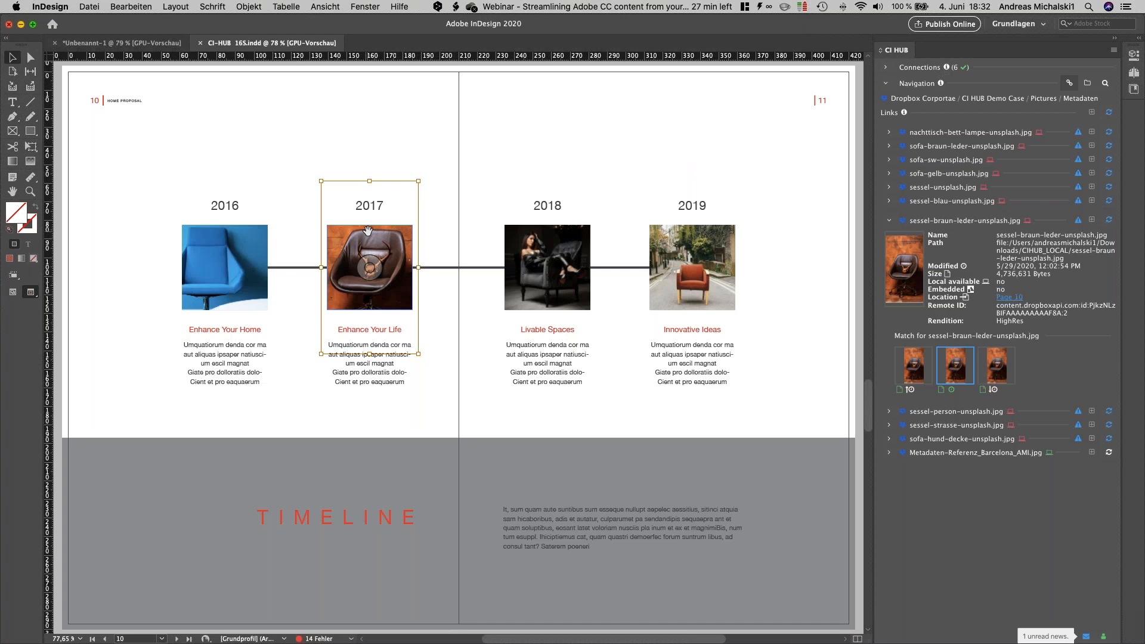
Step: Collapse the link details and relink all images in CI-HUB 16S.indd at once
{"action": "left_click", "coordinate": [889, 220]}
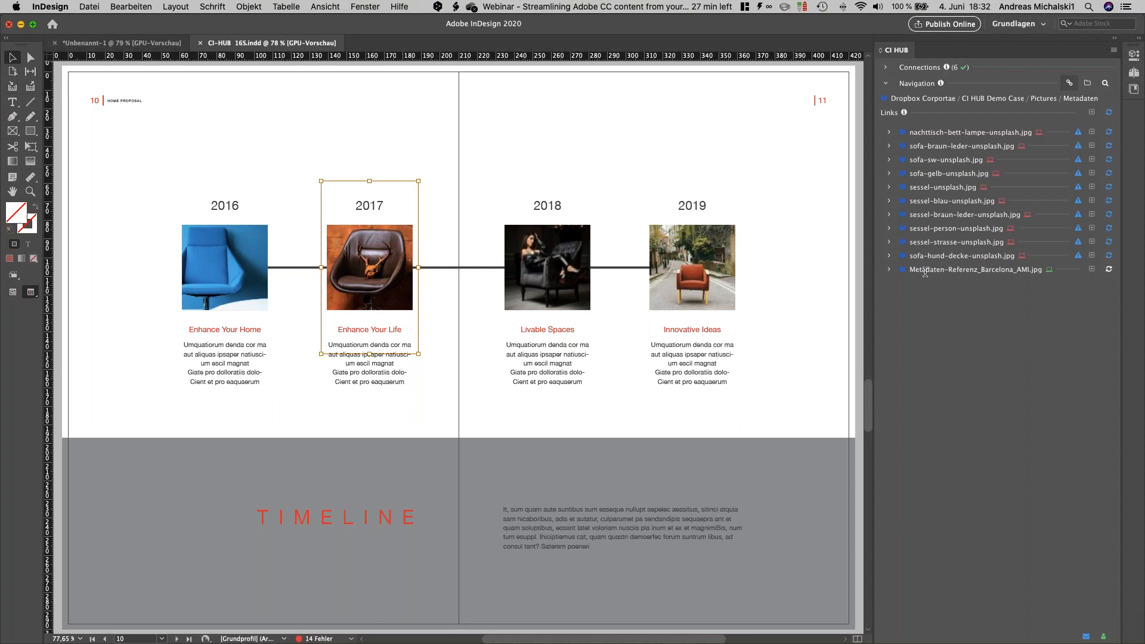
{"action": "left_click", "coordinate": [1109, 114]}
{"action": "left_click", "coordinate": [1062, 213]}
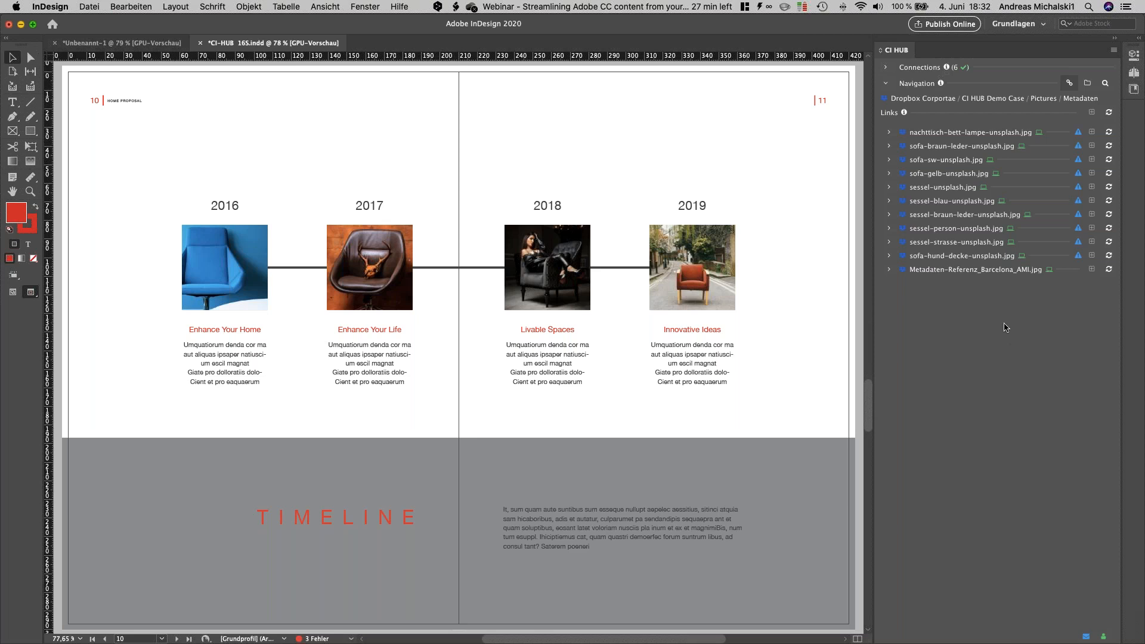
Step: Return CI HUB to folder navigation in InDesign and switch to the PowerPoint presentation
{"action": "left_click", "coordinate": [1086, 85]}
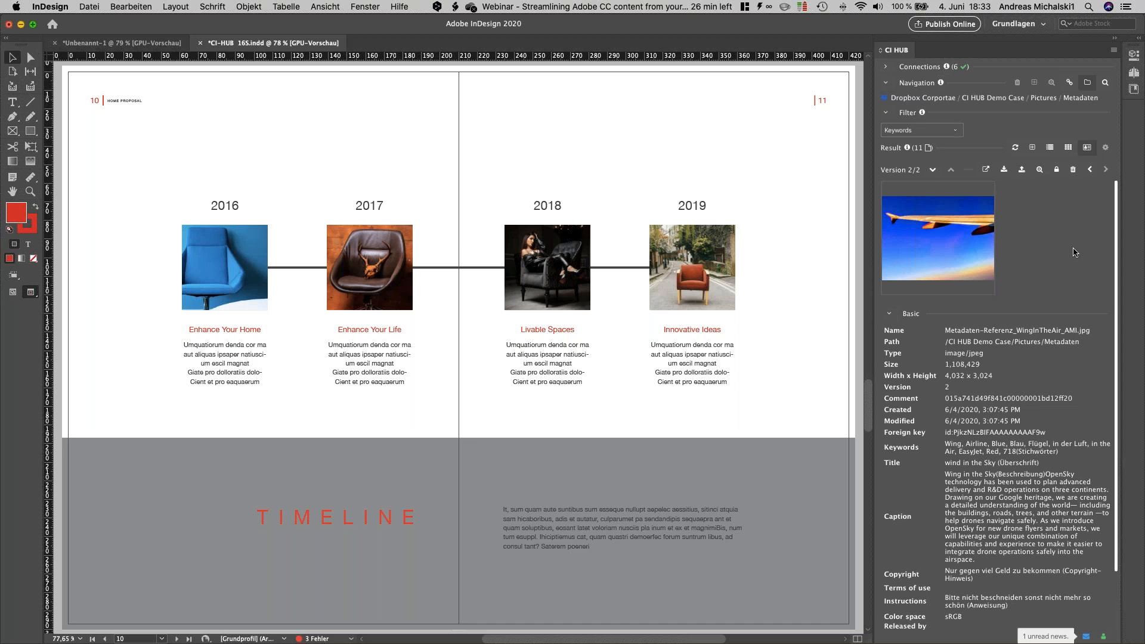
{"action": "key", "text": "super+Tab"}
{"action": "key", "text": "super+Tab"}
{"action": "key", "text": "super+Tab"}
{"action": "key", "text": "super+Tab"}
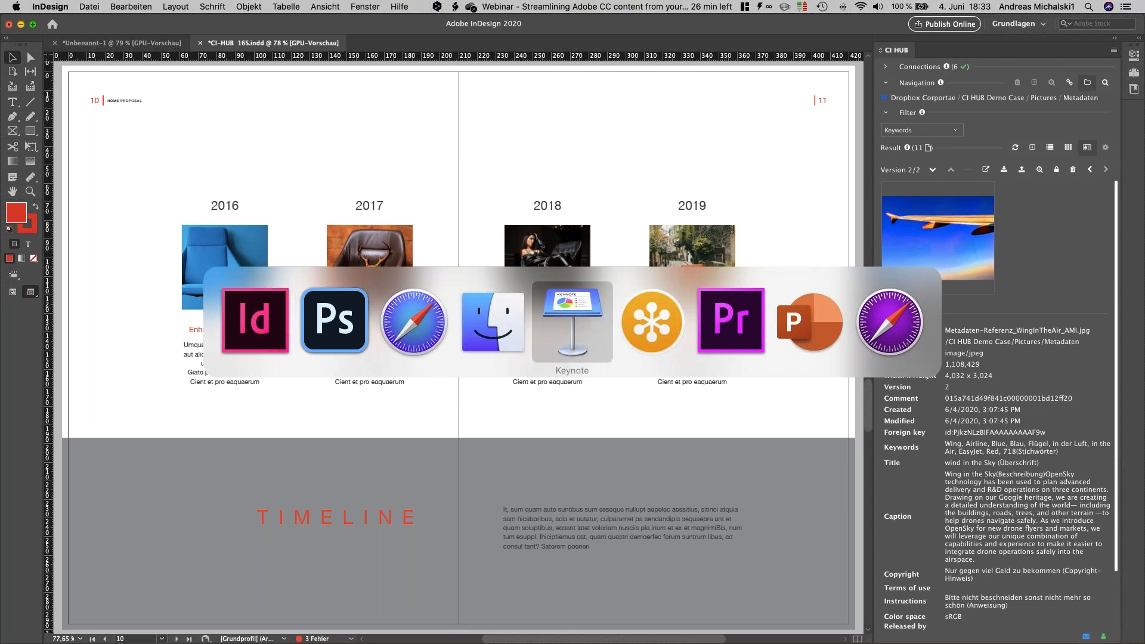
{"action": "key", "text": "super+Tab"}
{"action": "key", "text": "super+Tab"}
{"action": "key", "text": "super+Tab"}
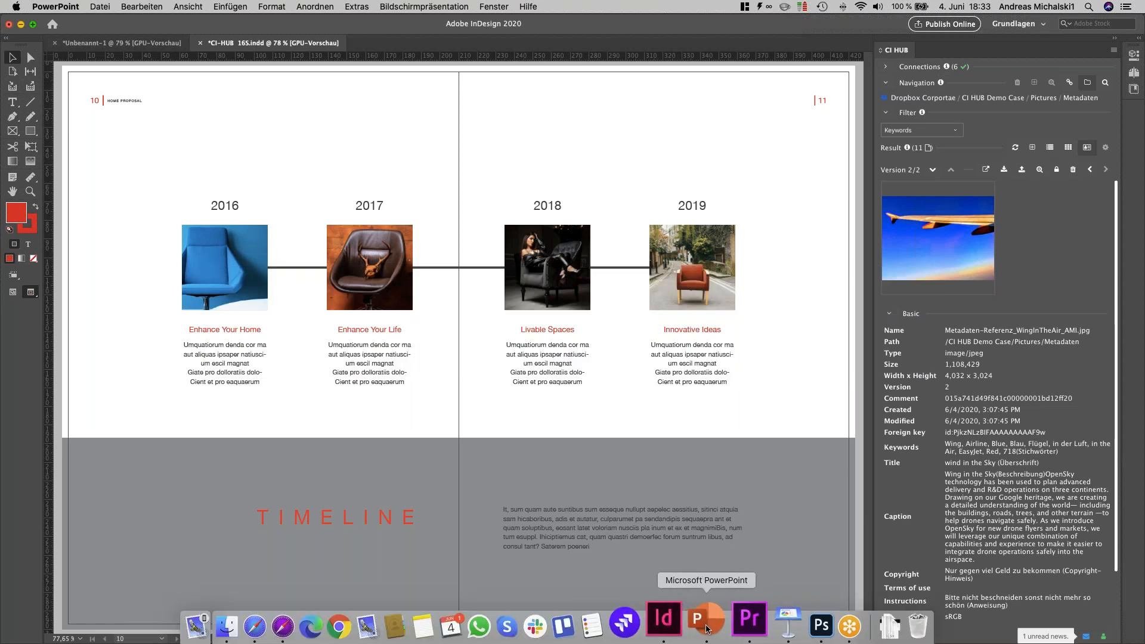
{"action": "left_click", "coordinate": [706, 626]}
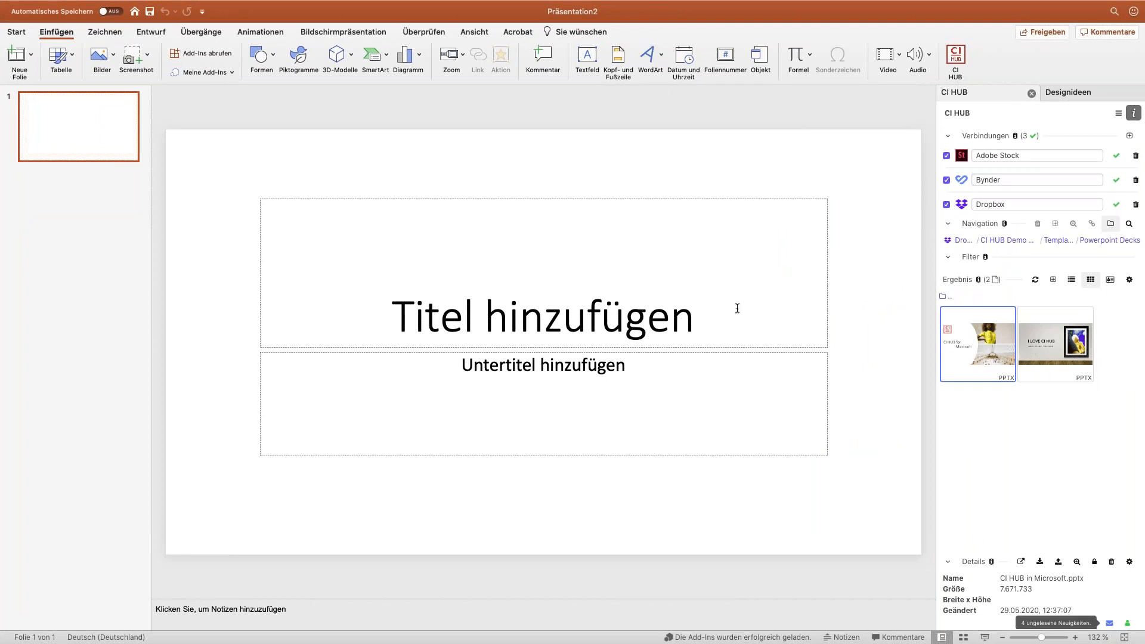
Step: List the alternatives to the CI HUB Demo Case folder in the Dropbox path of PowerPoint's CI HUB panel
{"action": "left_click", "coordinate": [991, 241]}
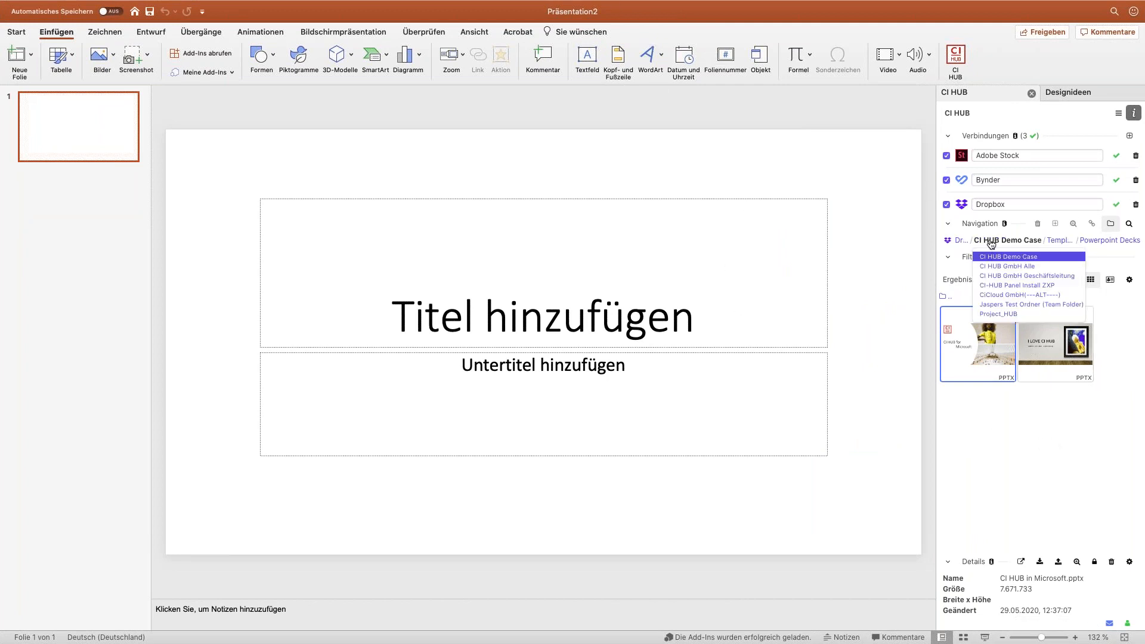
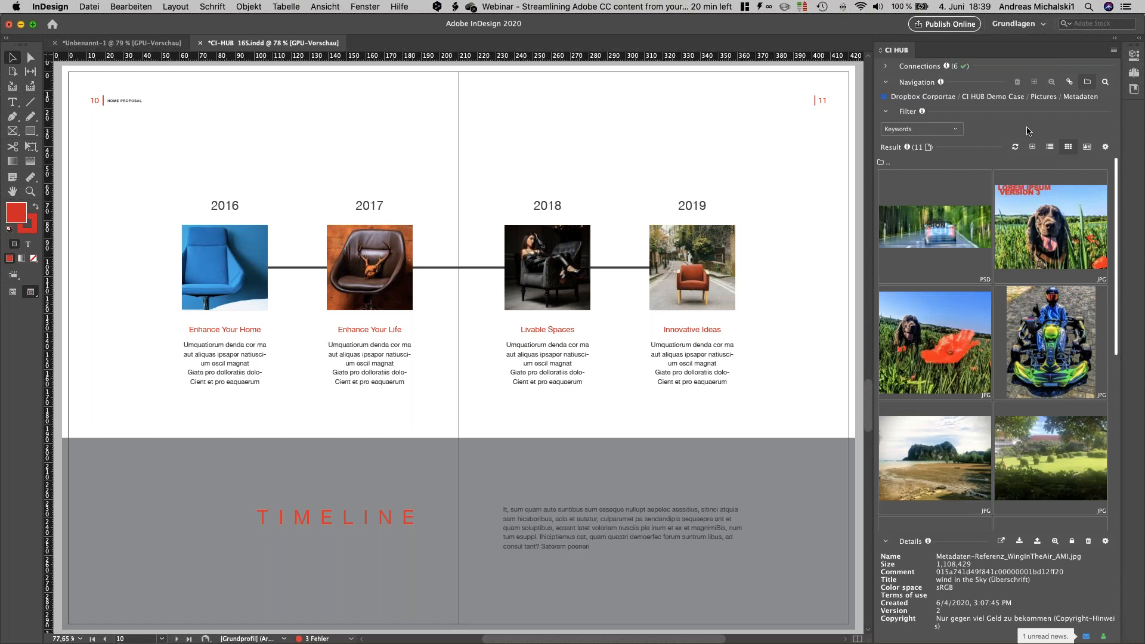
Step: Switch folder navigation to the Pixelboxx BMW connection and open its Betatest Pixel HUB folder
{"action": "left_click", "coordinate": [936, 99]}
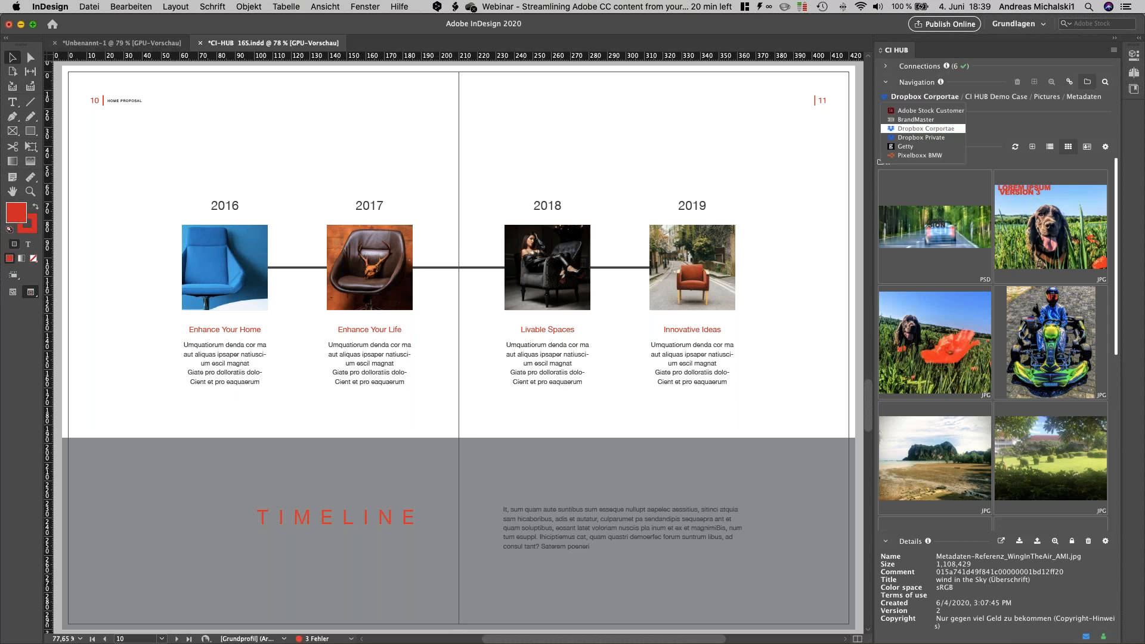
{"action": "left_click", "coordinate": [923, 155]}
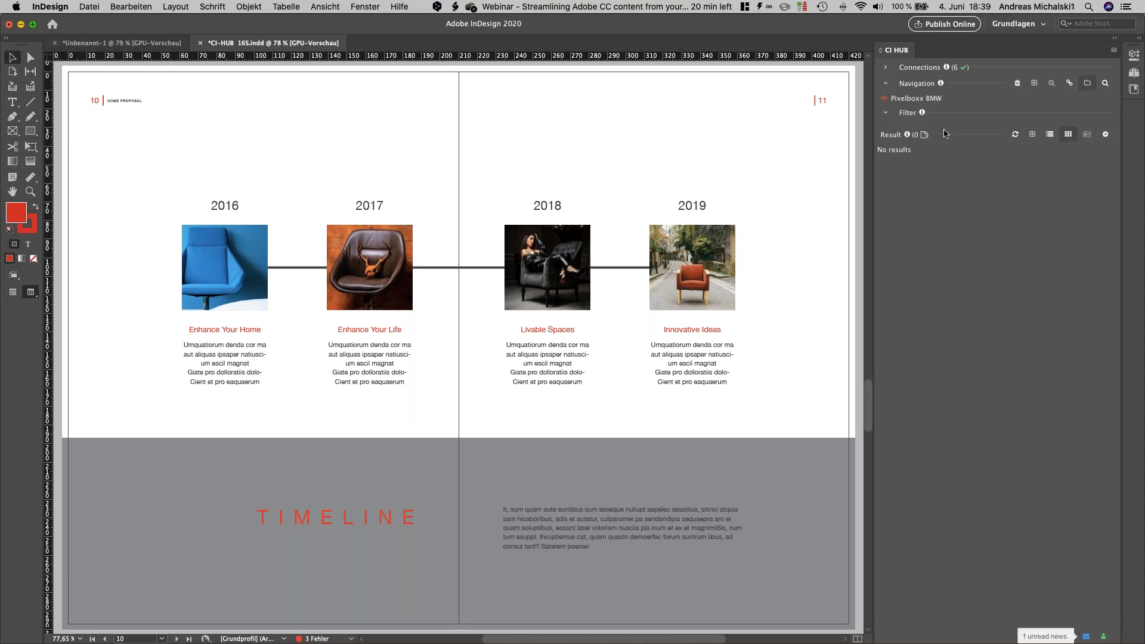
{"action": "left_click", "coordinate": [925, 151]}
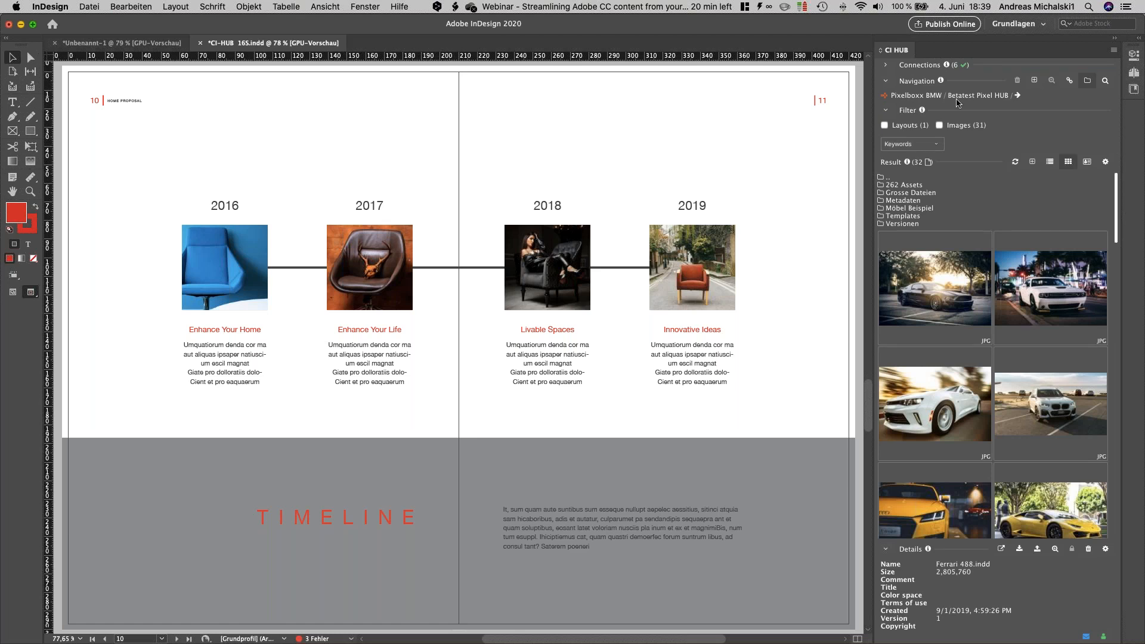
Step: Search the Adobe Stock Customer connection for "car yellow"
{"action": "left_click", "coordinate": [935, 97]}
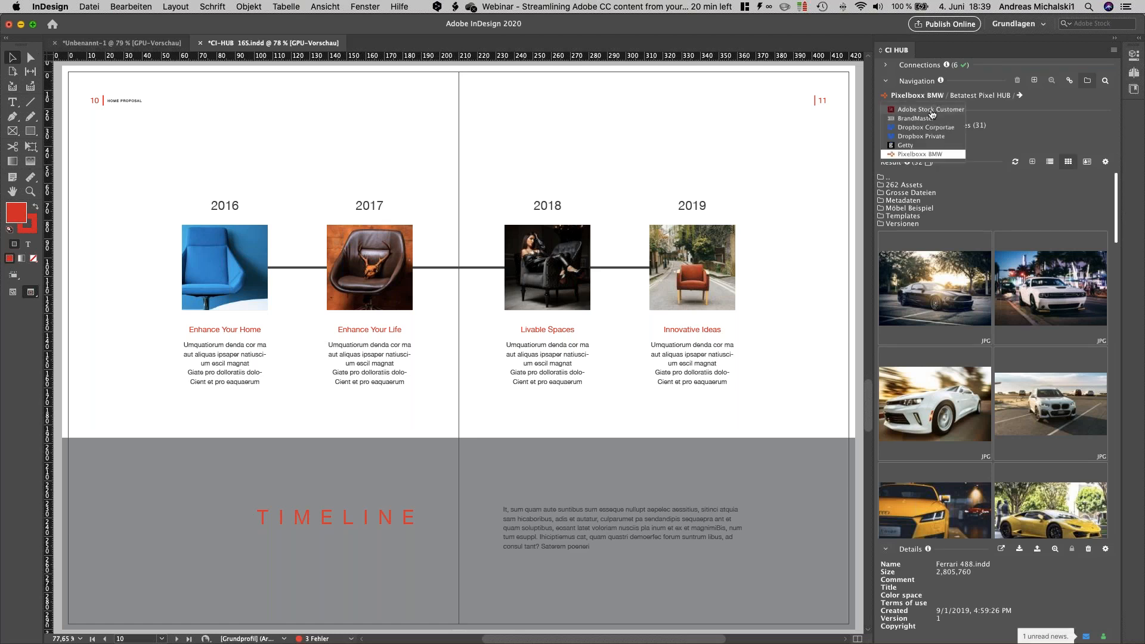
{"action": "left_click", "coordinate": [931, 110]}
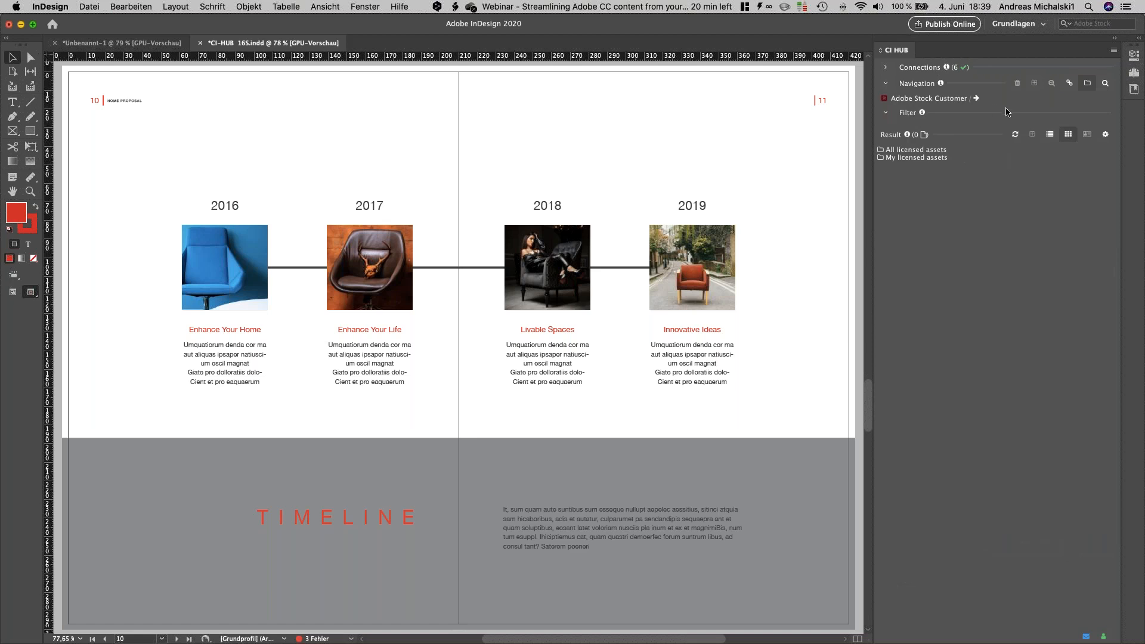
{"action": "left_click", "coordinate": [1104, 86]}
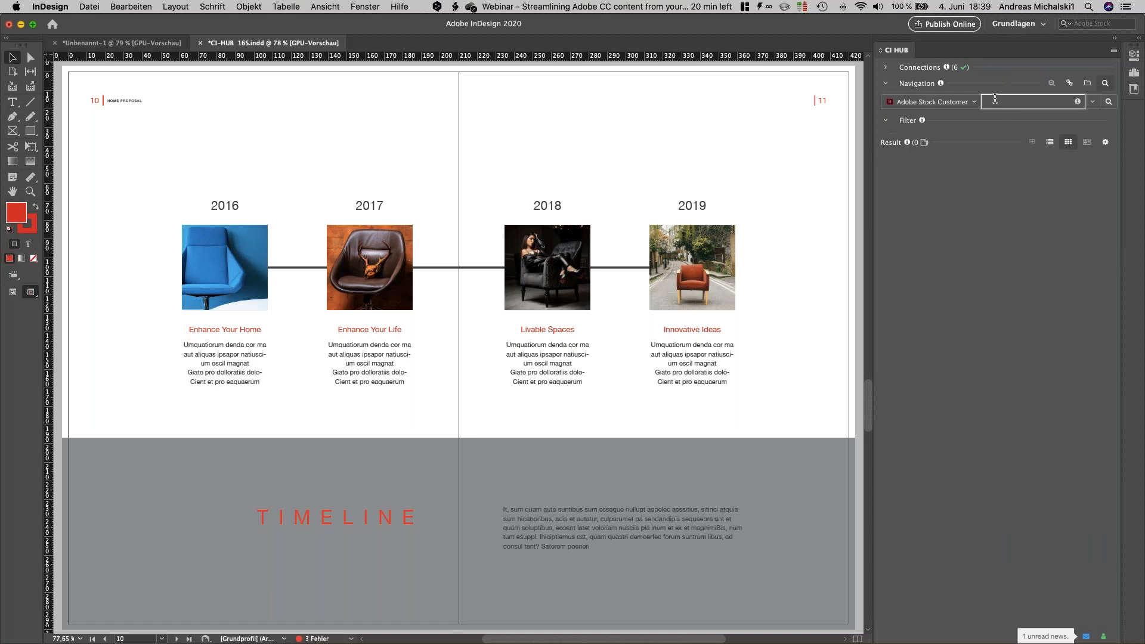
{"action": "left_click", "coordinate": [994, 100]}
{"action": "type", "text": "car yellow"}
{"action": "key", "text": "Return"}
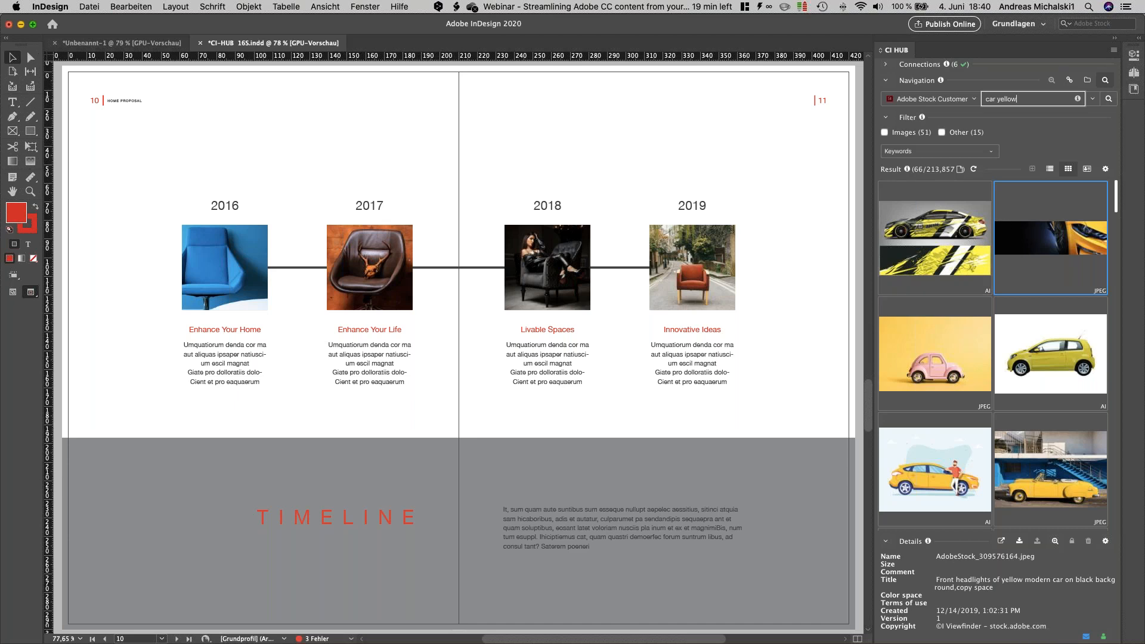
Step: Expand the CI HUB connections list and return folder navigation to the Metadaten folder of Dropbox Corportae
{"action": "key", "text": "super+Tab"}
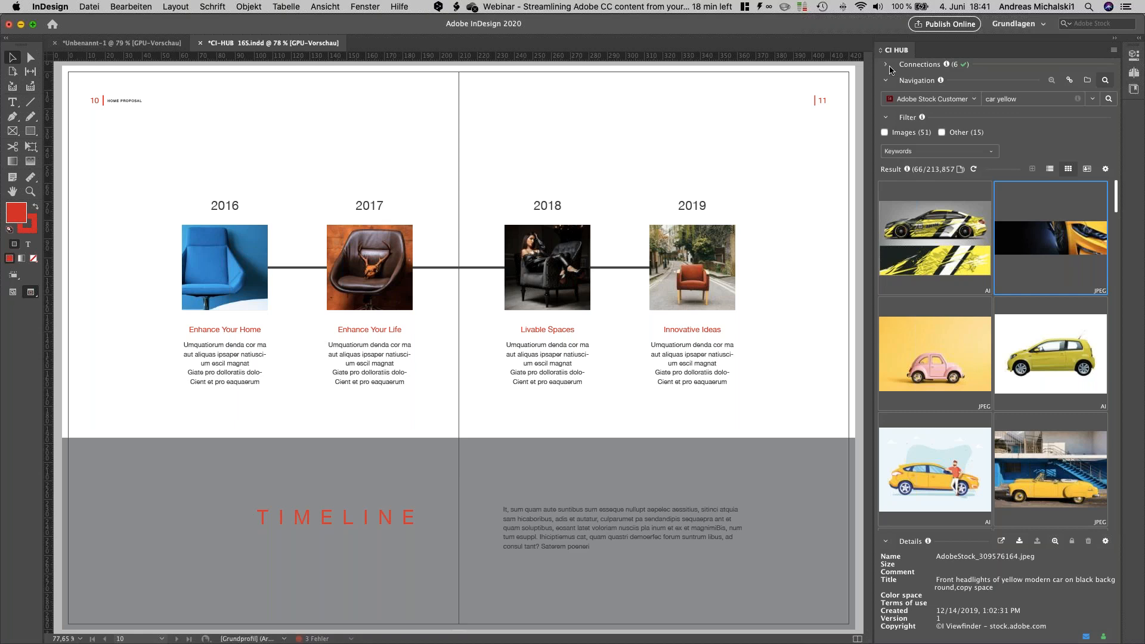
{"action": "left_click", "coordinate": [886, 65]}
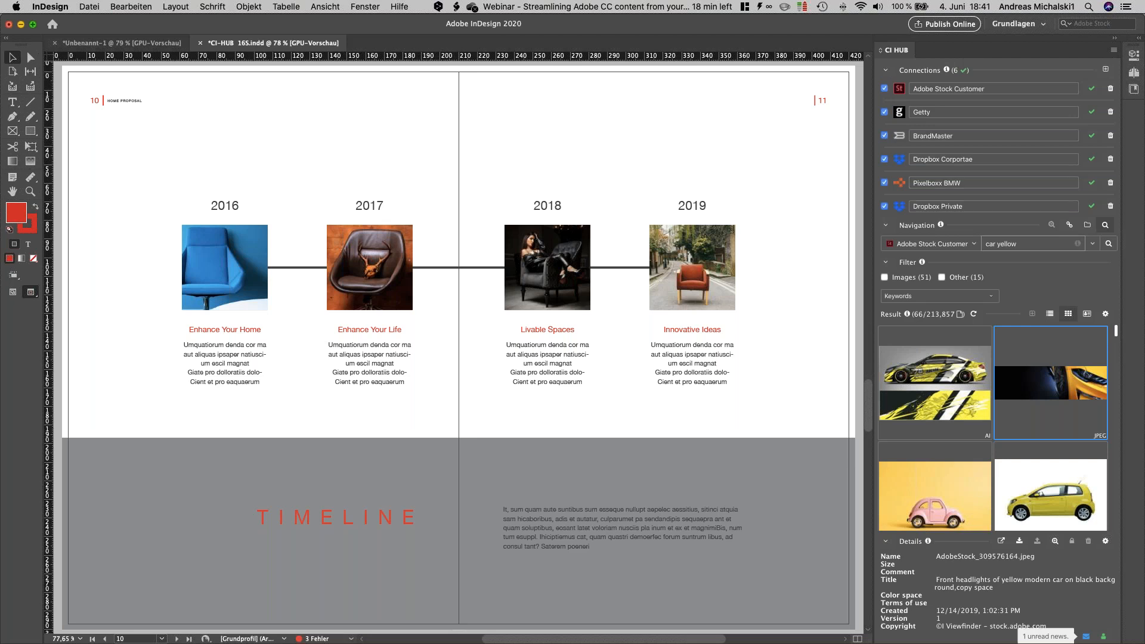
{"action": "left_click", "coordinate": [1087, 225]}
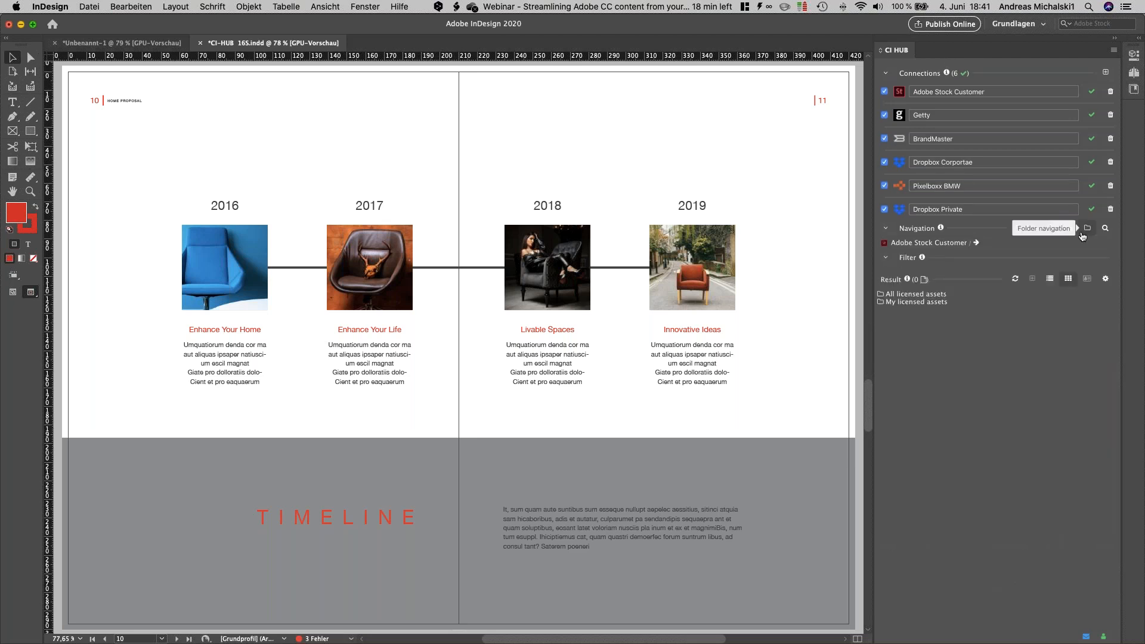
{"action": "left_click", "coordinate": [921, 256]}
{"action": "left_click", "coordinate": [921, 274]}
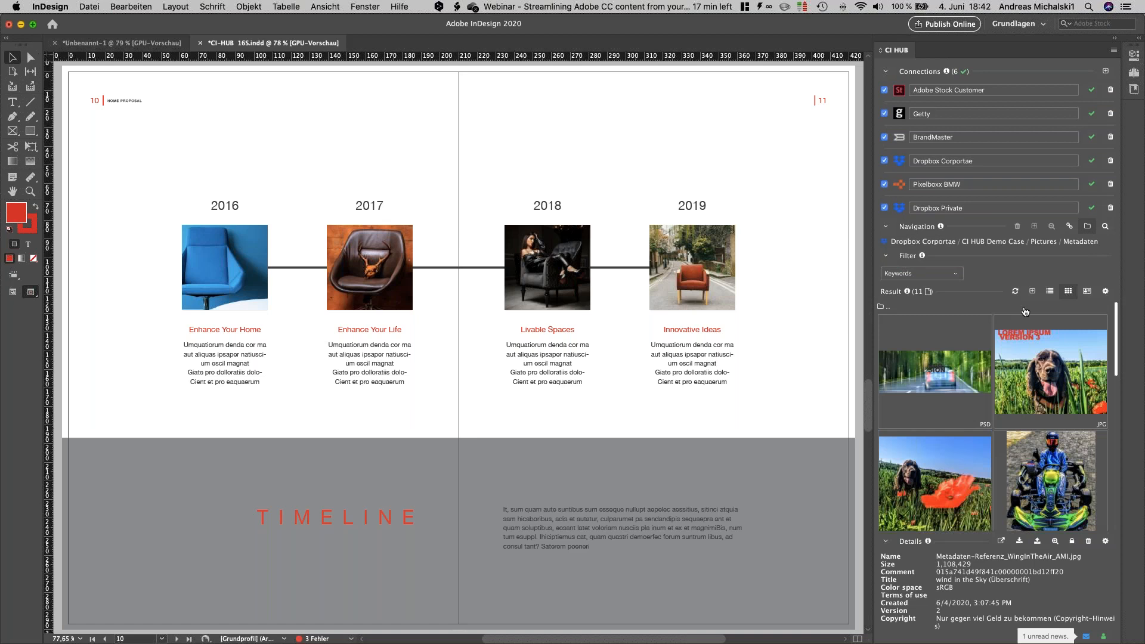
Step: Open the details of Metadaten-Referenz_lachende_Fee_AMI.jpg and browse back and forth through its stored versions
{"action": "double_click", "coordinate": [1023, 348]}
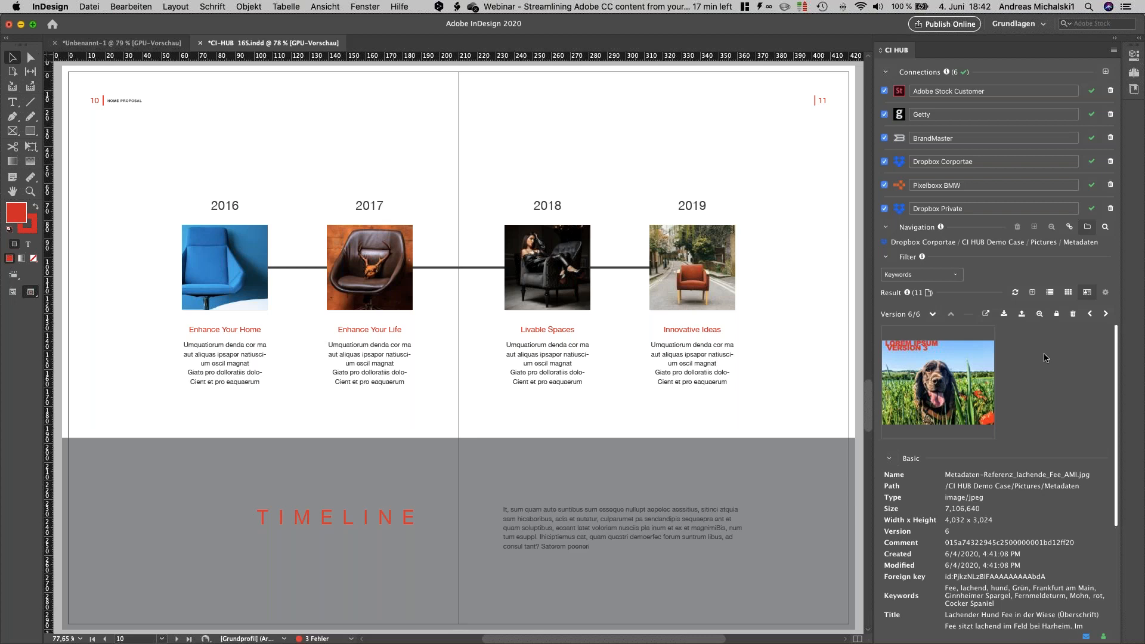
{"action": "left_click", "coordinate": [934, 318]}
{"action": "left_click", "coordinate": [936, 317]}
{"action": "left_click", "coordinate": [934, 316]}
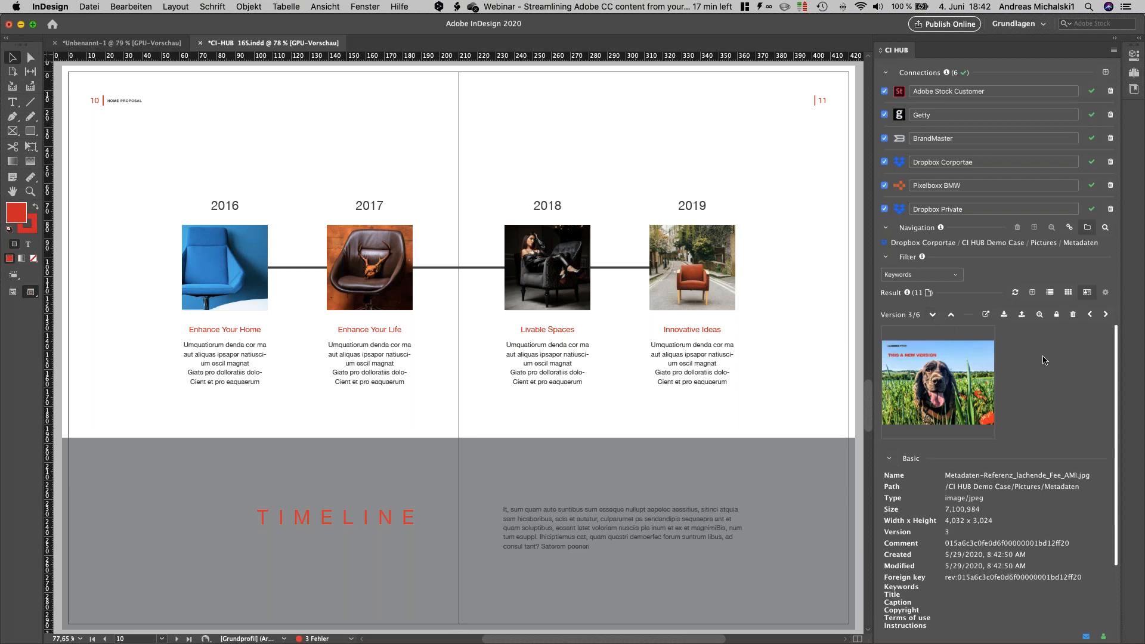
{"action": "left_click", "coordinate": [953, 318]}
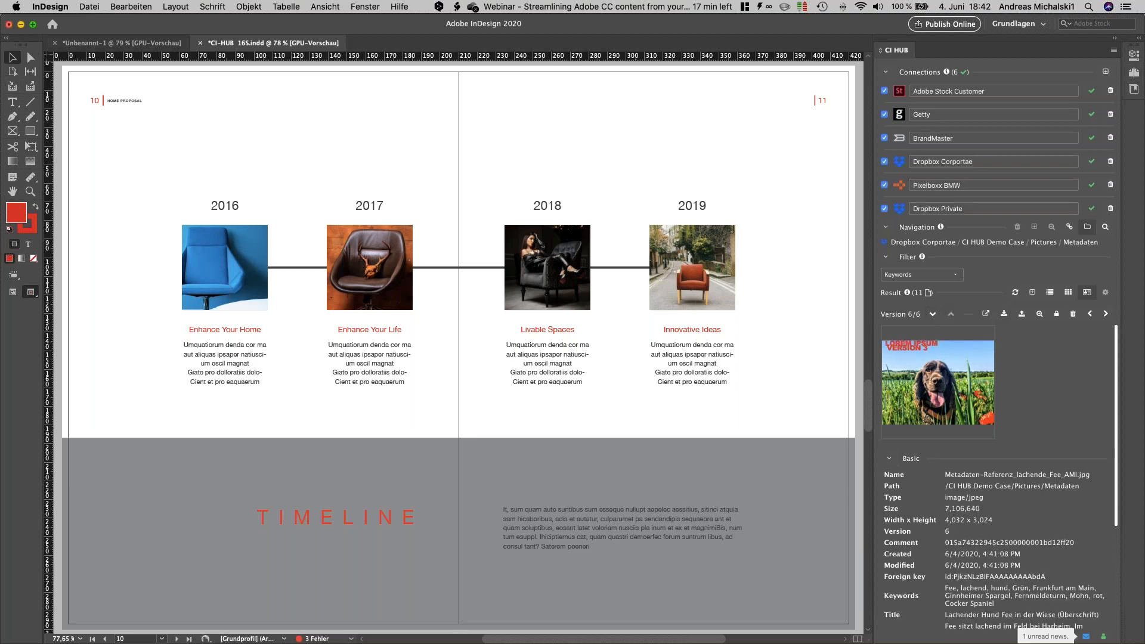
{"action": "left_click", "coordinate": [951, 316]}
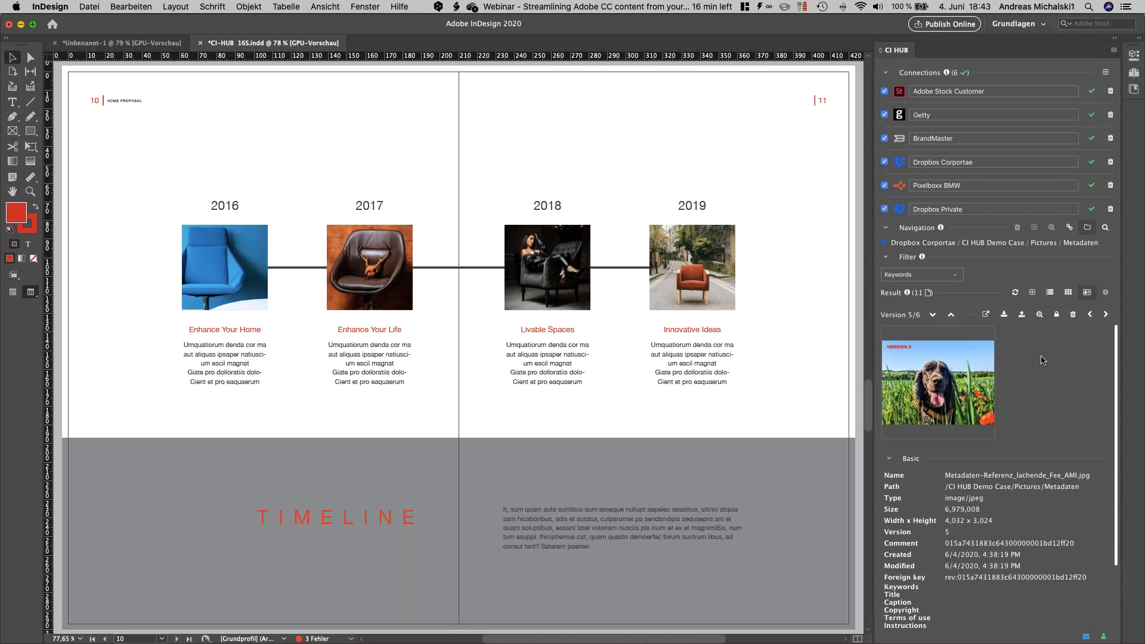
Step: Switch through the PowerPoint and Photoshop windows to the Keynote presentation
{"action": "key", "text": "super+Tab"}
{"action": "key", "text": "super+Tab"}
{"action": "key", "text": "super+Tab"}
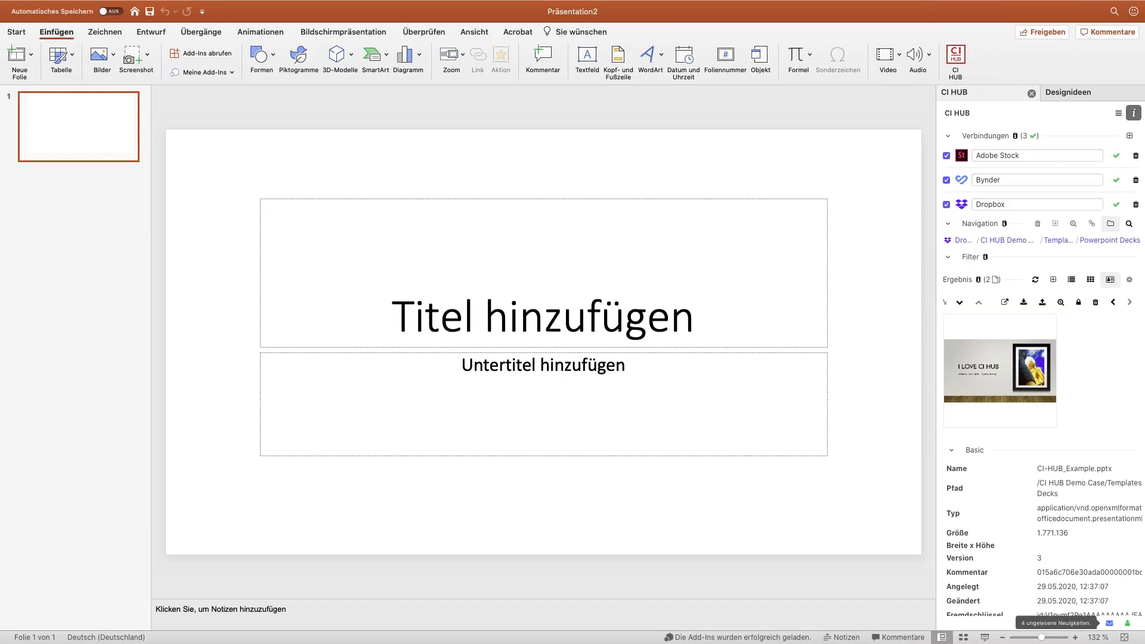
{"action": "key", "text": "super+Tab"}
{"action": "key", "text": "super+Tab"}
{"action": "key", "text": "super+Tab"}
{"action": "key", "text": "super+Tab"}
{"action": "key", "text": "super+Tab"}
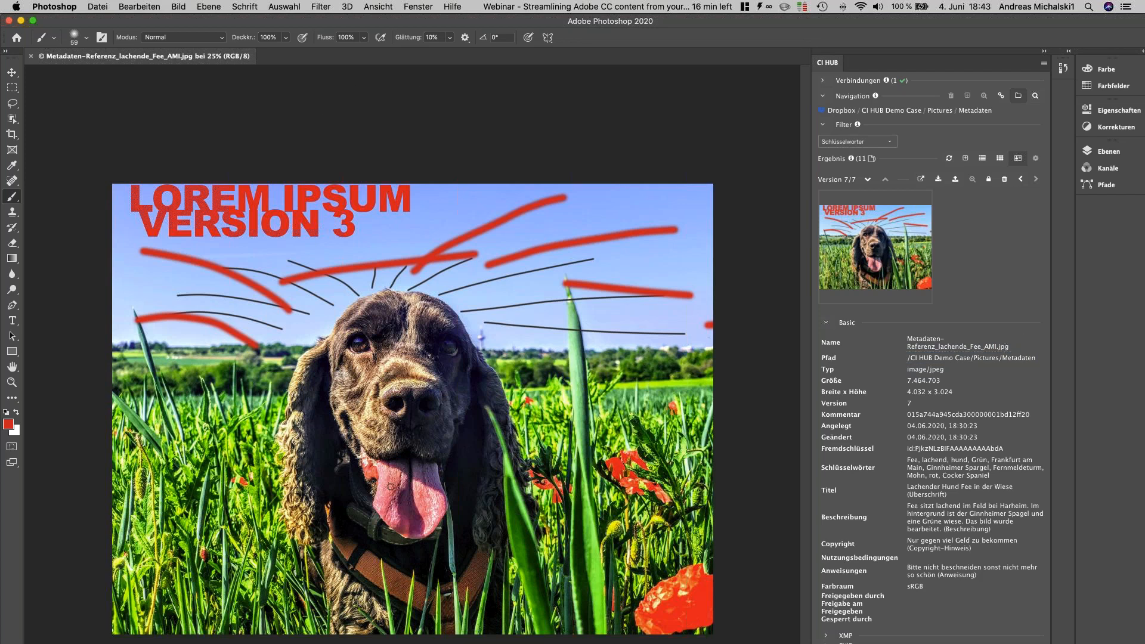
{"action": "mouse_move", "coordinate": [543, 642]}
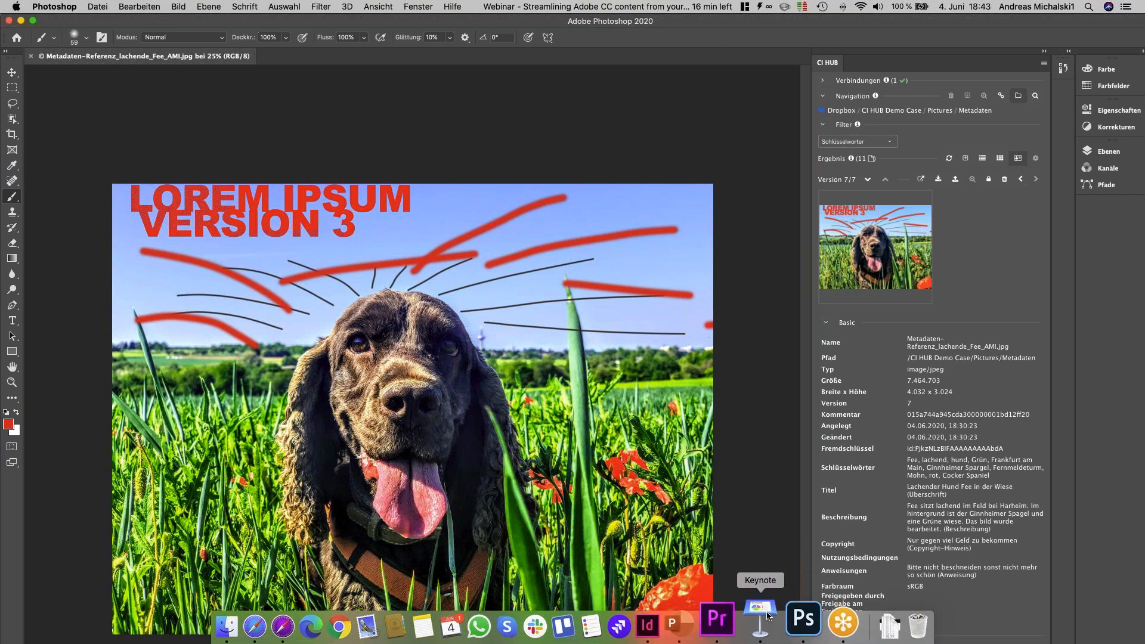
{"action": "left_click", "coordinate": [768, 616]}
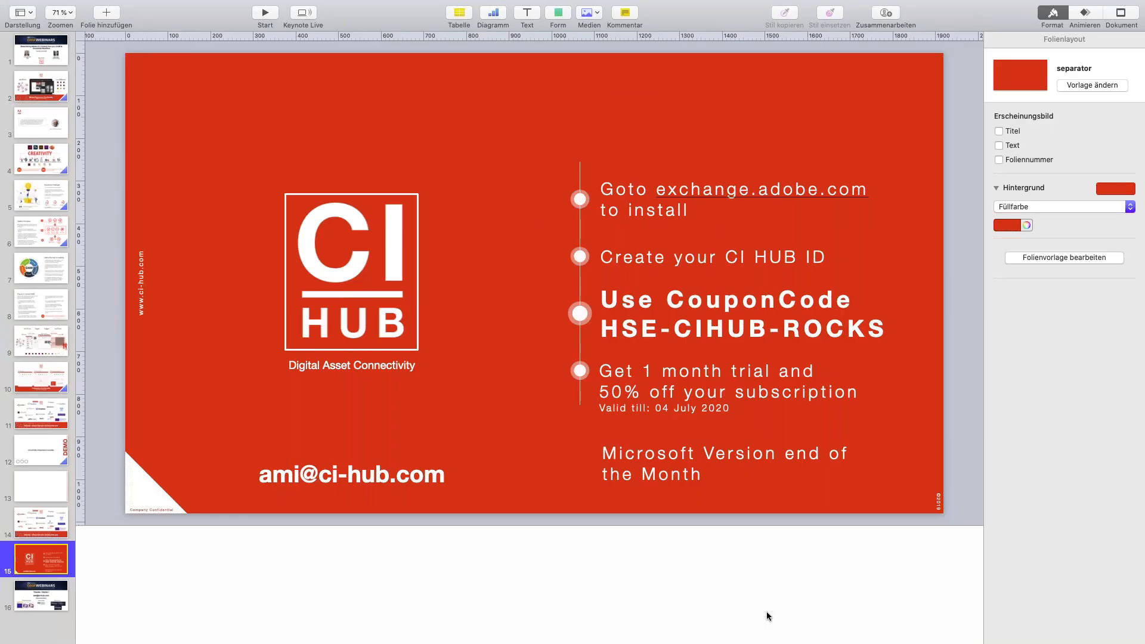
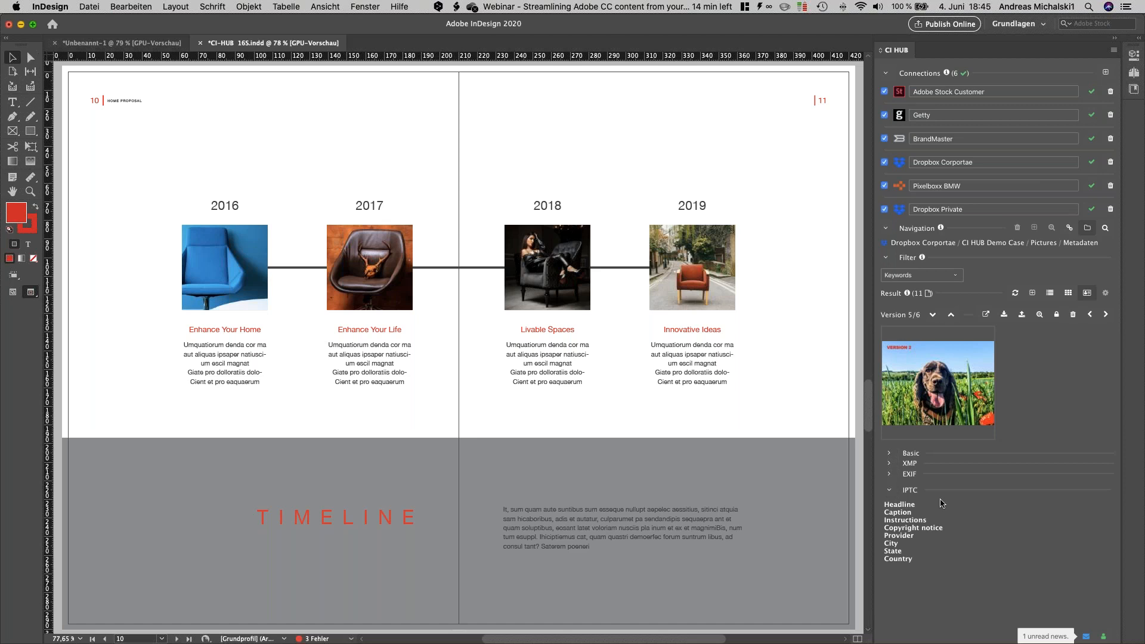
Step: Open the details of Metadaten-Referenz_HuaHin_AMI.jpg from the tile view and examine its Basic, XMP, EXIF and IPTC metadata
{"action": "left_click", "coordinate": [1067, 294]}
{"action": "scroll", "coordinate": [1009, 459], "scroll_direction": "down", "scroll_amount": 5}
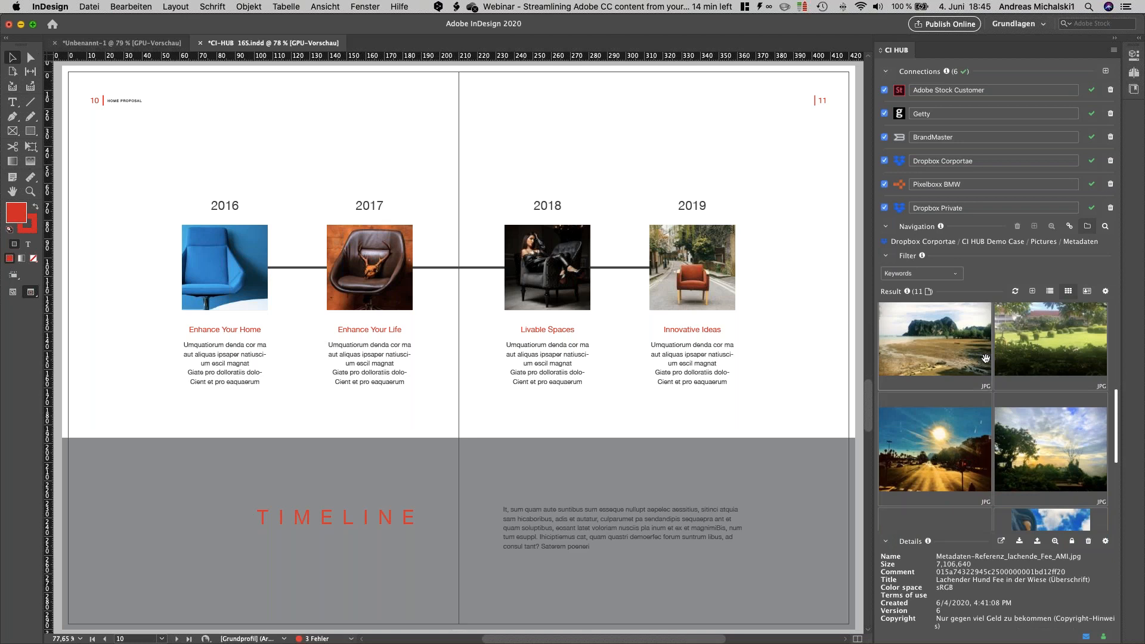
{"action": "double_click", "coordinate": [1028, 363]}
{"action": "scroll", "coordinate": [1017, 437], "scroll_direction": "down", "scroll_amount": 15}
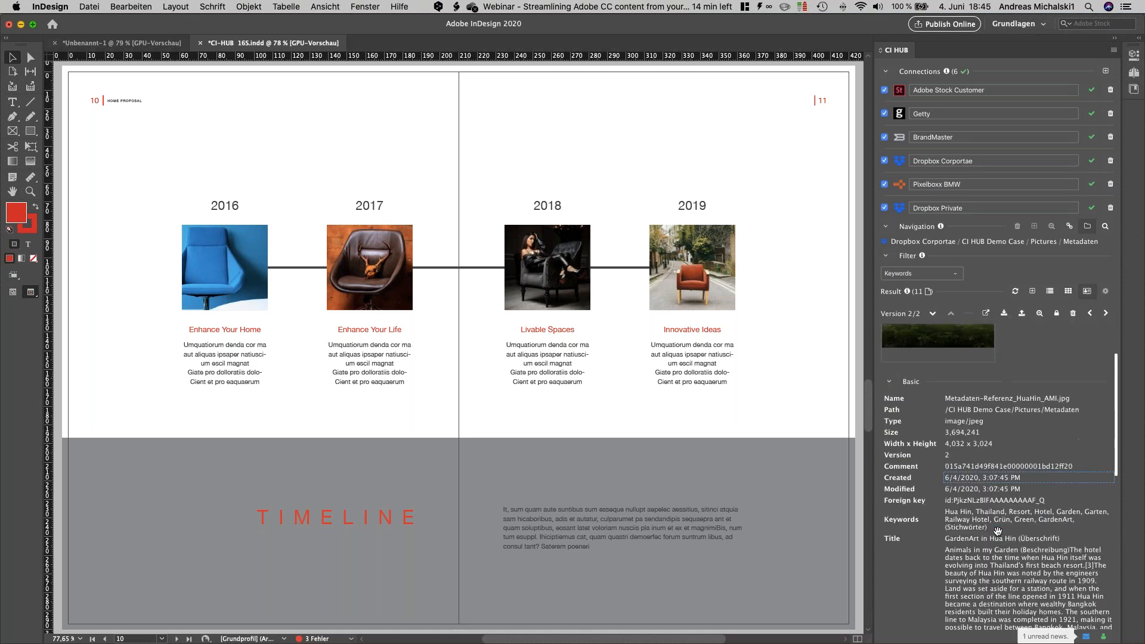
{"action": "scroll", "coordinate": [989, 527], "scroll_direction": "down", "scroll_amount": 4}
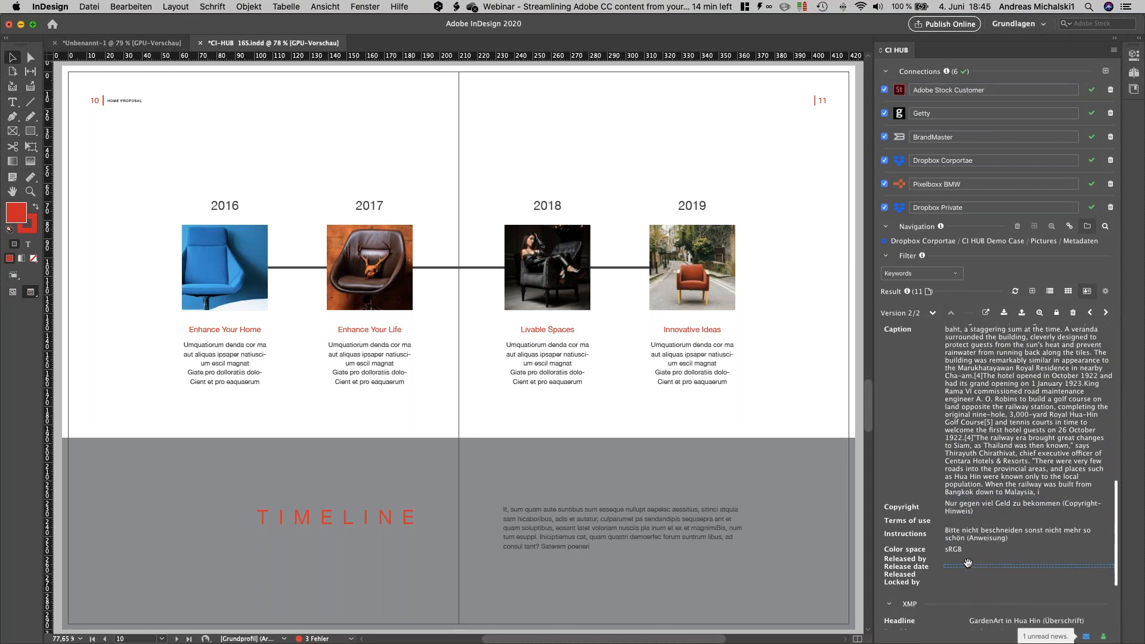
{"action": "scroll", "coordinate": [967, 563], "scroll_direction": "down", "scroll_amount": 5}
{"action": "left_click", "coordinate": [890, 610]}
{"action": "scroll", "coordinate": [891, 617], "scroll_direction": "down", "scroll_amount": 4}
{"action": "left_click", "coordinate": [891, 620]}
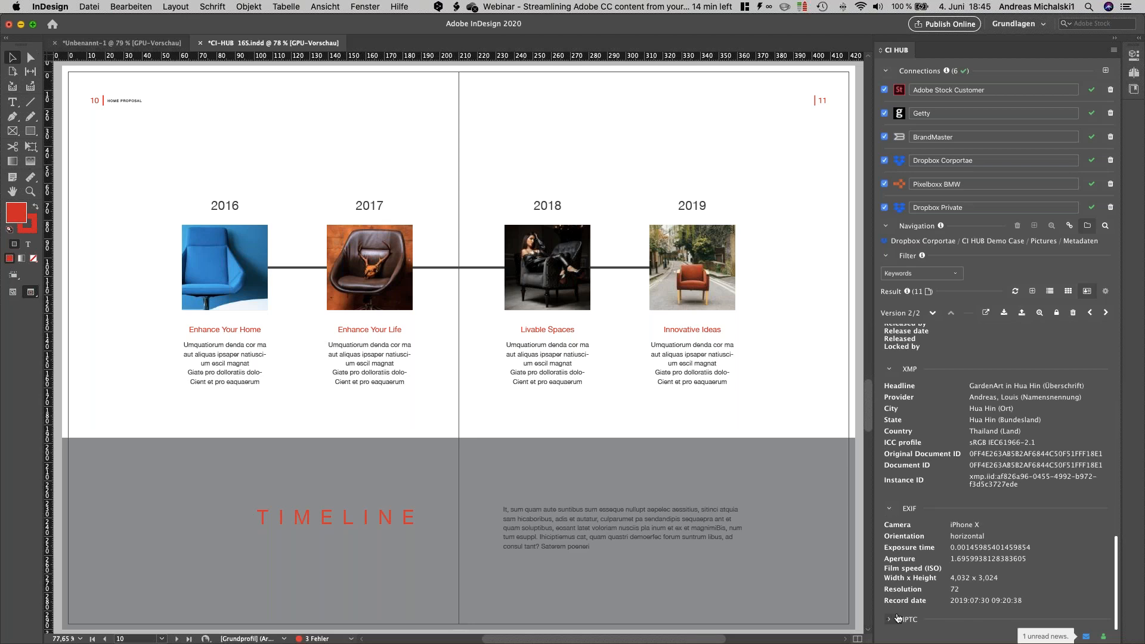
{"action": "scroll", "coordinate": [954, 537], "scroll_direction": "down", "scroll_amount": 5}
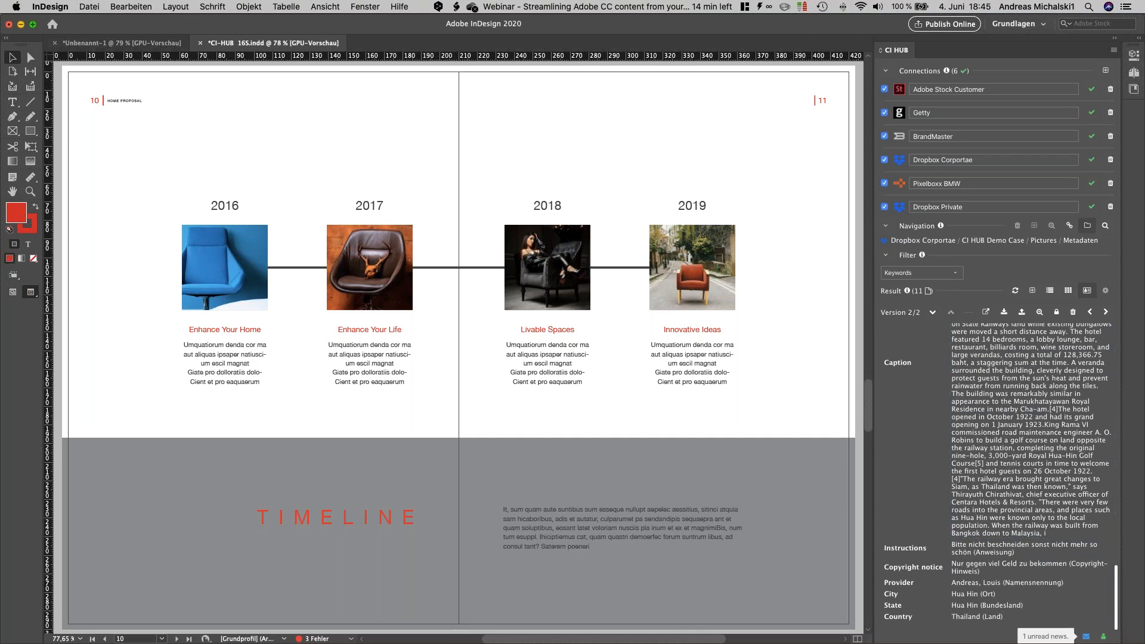
Step: Switch the folder navigation to the Pixelboxx BMW connection and collapse the connections list
{"action": "left_click", "coordinate": [917, 241]}
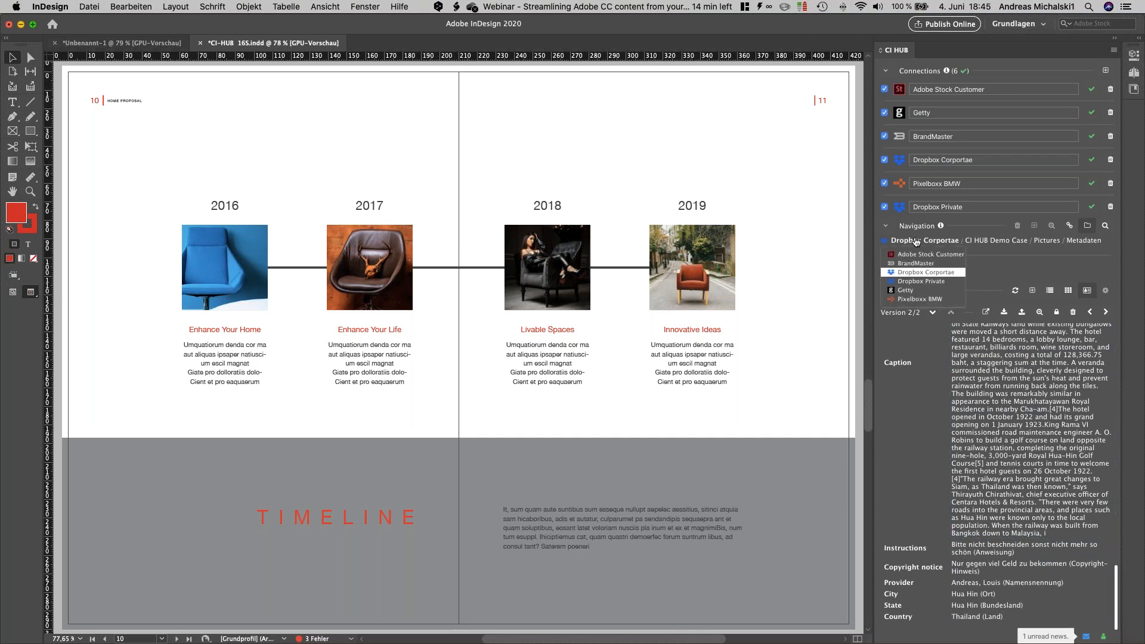
{"action": "left_click", "coordinate": [919, 299]}
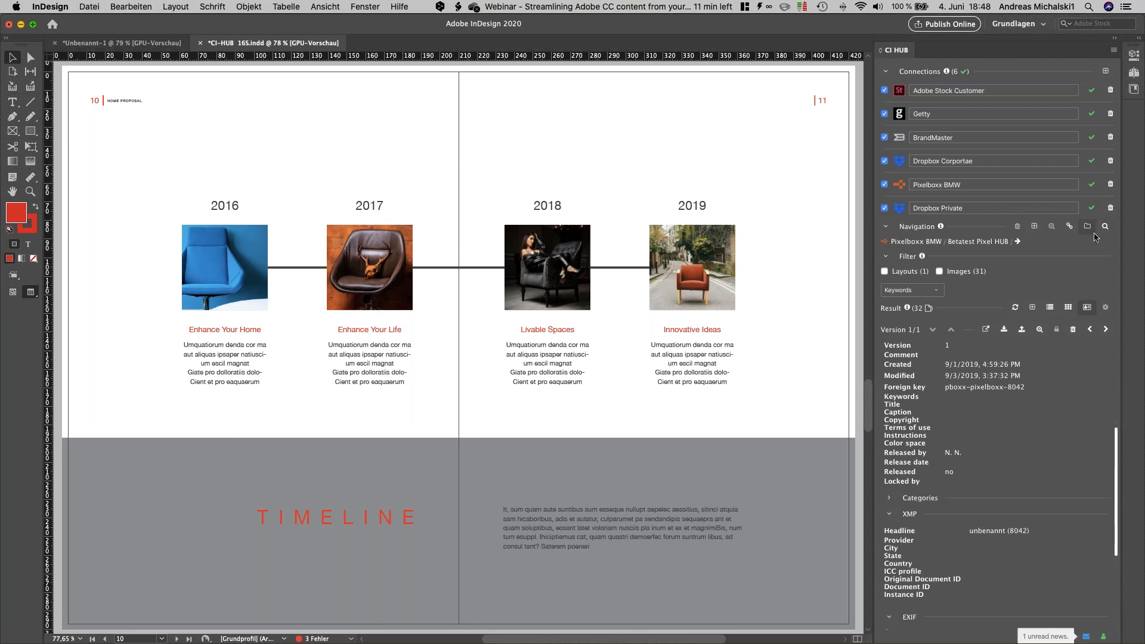
{"action": "left_click", "coordinate": [885, 72]}
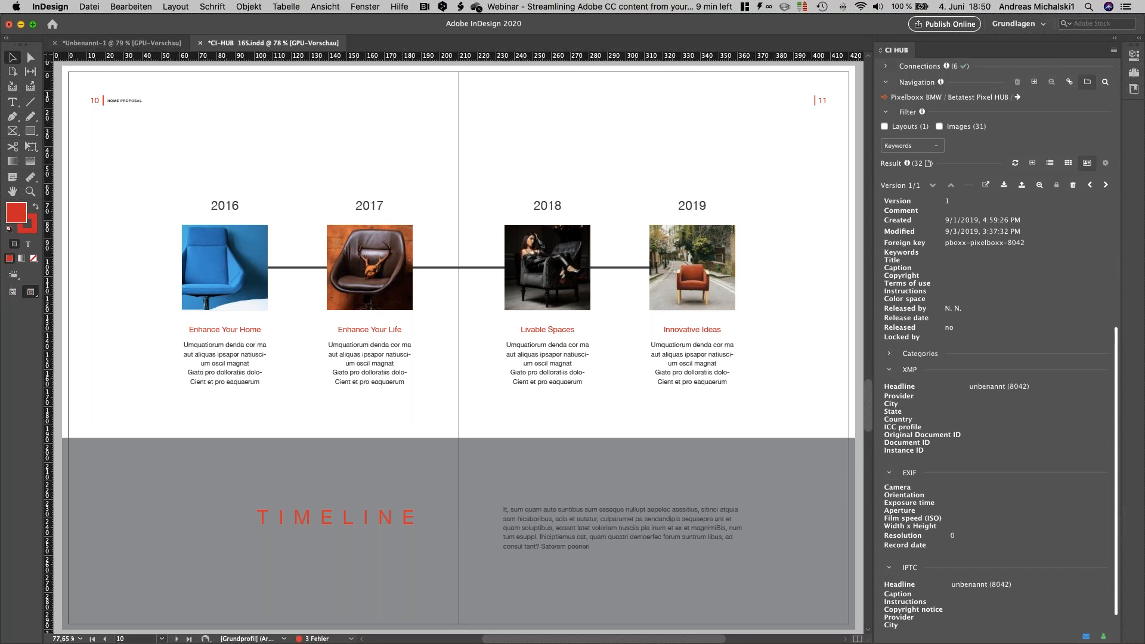
Step: Look through the full list of available adapters for adding a new connection, then close it and collapse the connections list
{"action": "left_click", "coordinate": [918, 66]}
{"action": "left_click", "coordinate": [1105, 72]}
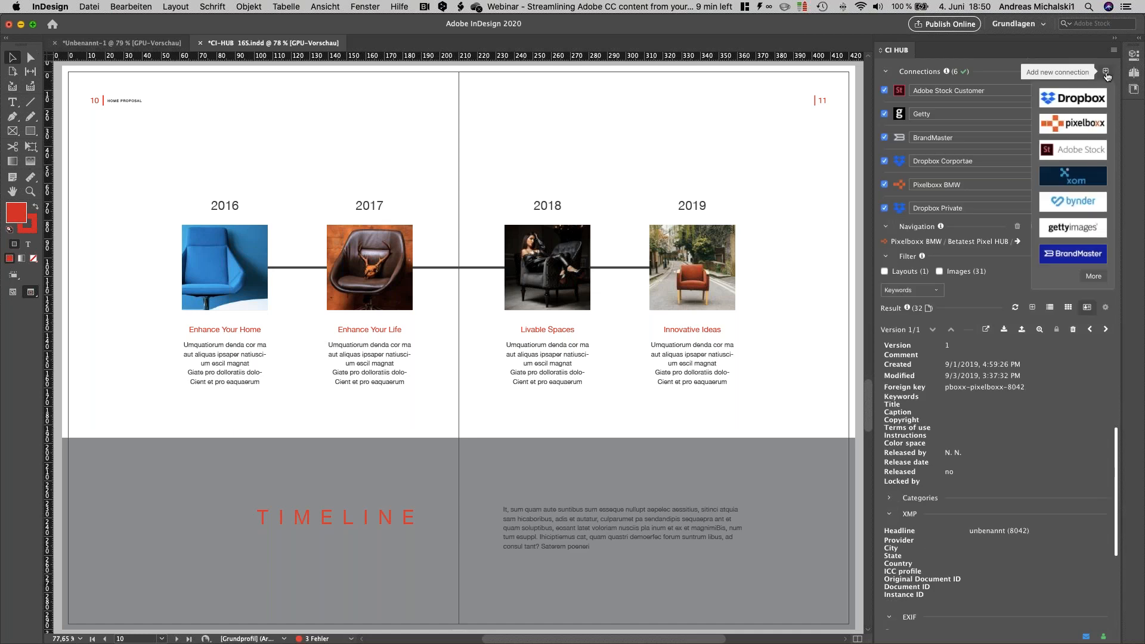
{"action": "left_click", "coordinate": [1093, 276]}
{"action": "scroll", "coordinate": [1038, 272], "scroll_direction": "down", "scroll_amount": 5}
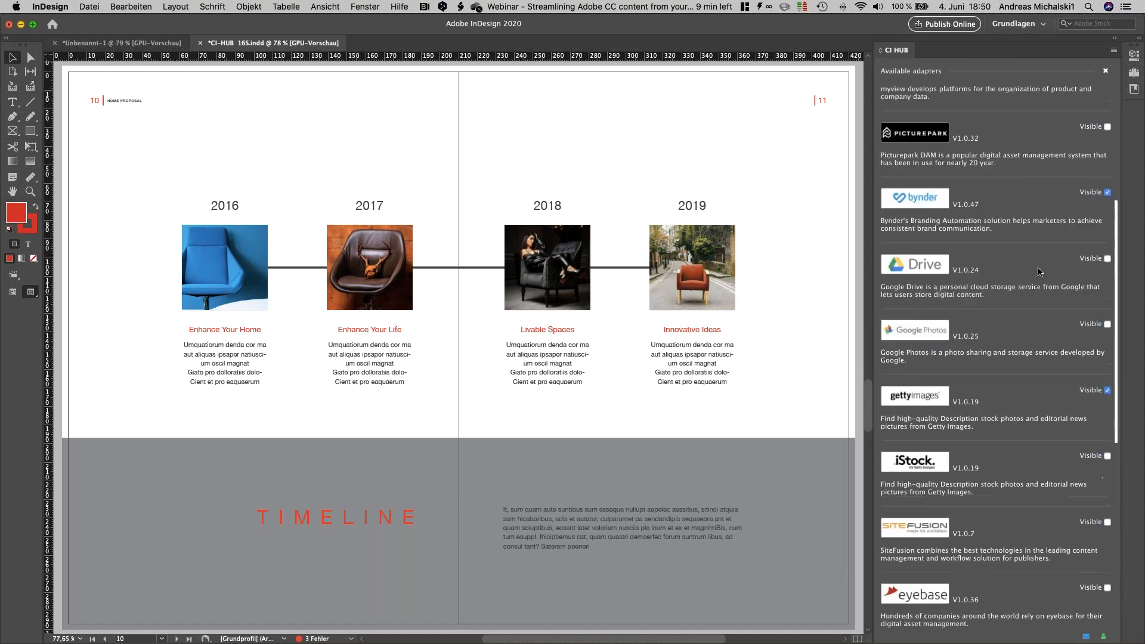
{"action": "scroll", "coordinate": [1038, 272], "scroll_direction": "down", "scroll_amount": 5}
{"action": "scroll", "coordinate": [1038, 272], "scroll_direction": "up", "scroll_amount": 8}
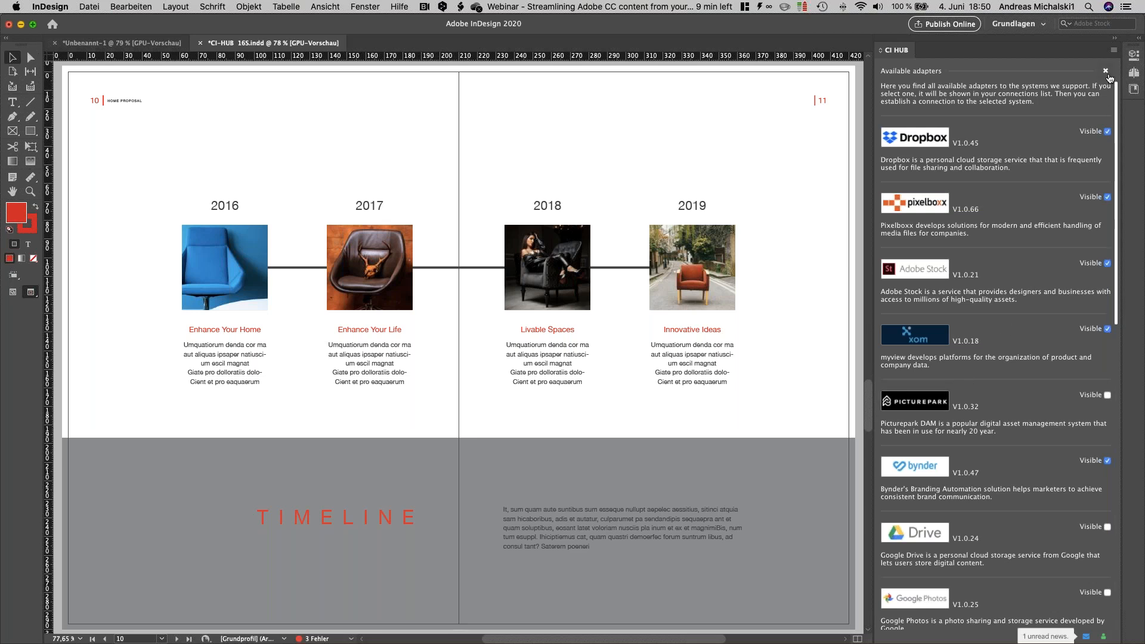
{"action": "left_click", "coordinate": [1105, 71]}
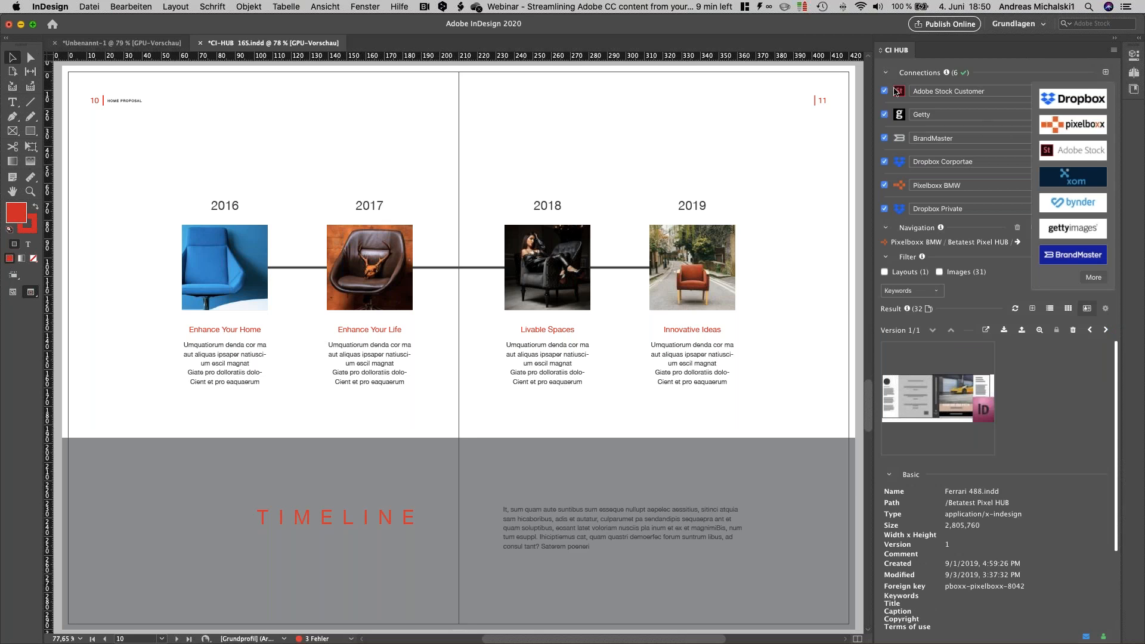
{"action": "left_click", "coordinate": [885, 72]}
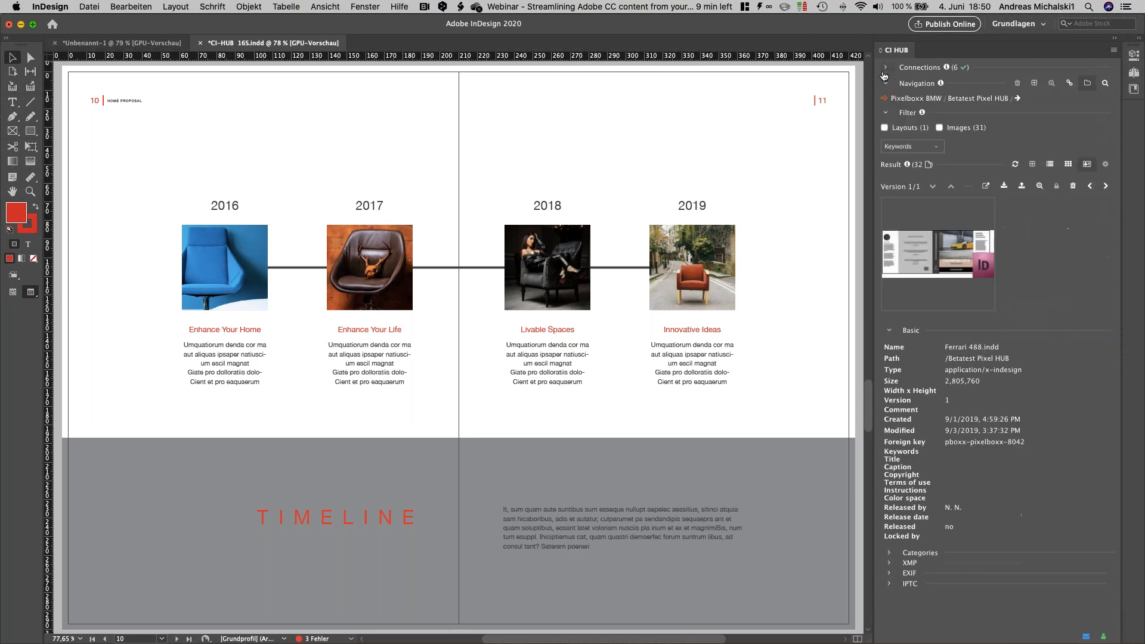
Step: Show the Pixelboxx BMW results as tiles and list the subfolders of Betatest Pixel HUB
{"action": "left_click", "coordinate": [1068, 164]}
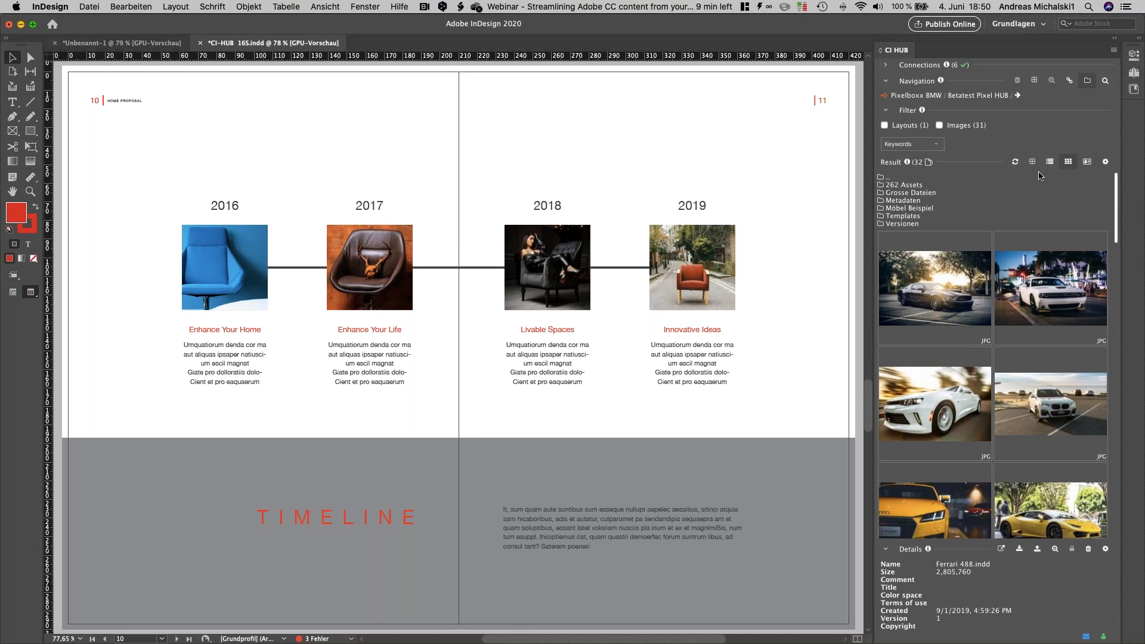
{"action": "left_click", "coordinate": [987, 96]}
{"action": "left_click", "coordinate": [1018, 97]}
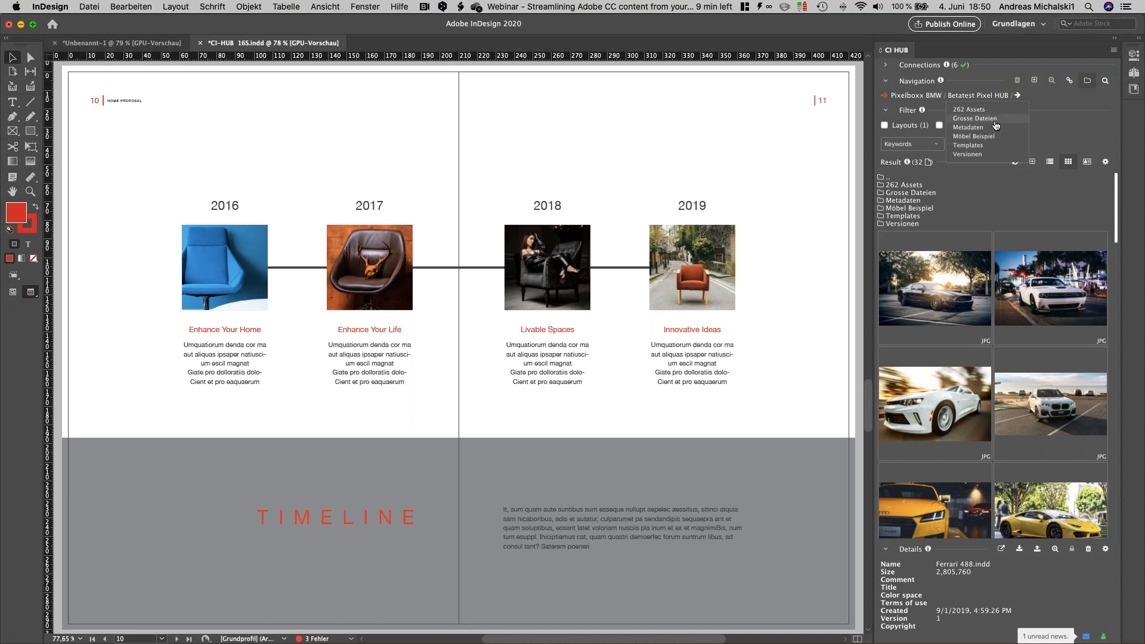
Step: Switch navigation to Dropbox Corportae and open the InDesign Layouts folder under CI HUB Demo Case / Templates
{"action": "left_click", "coordinate": [913, 96]}
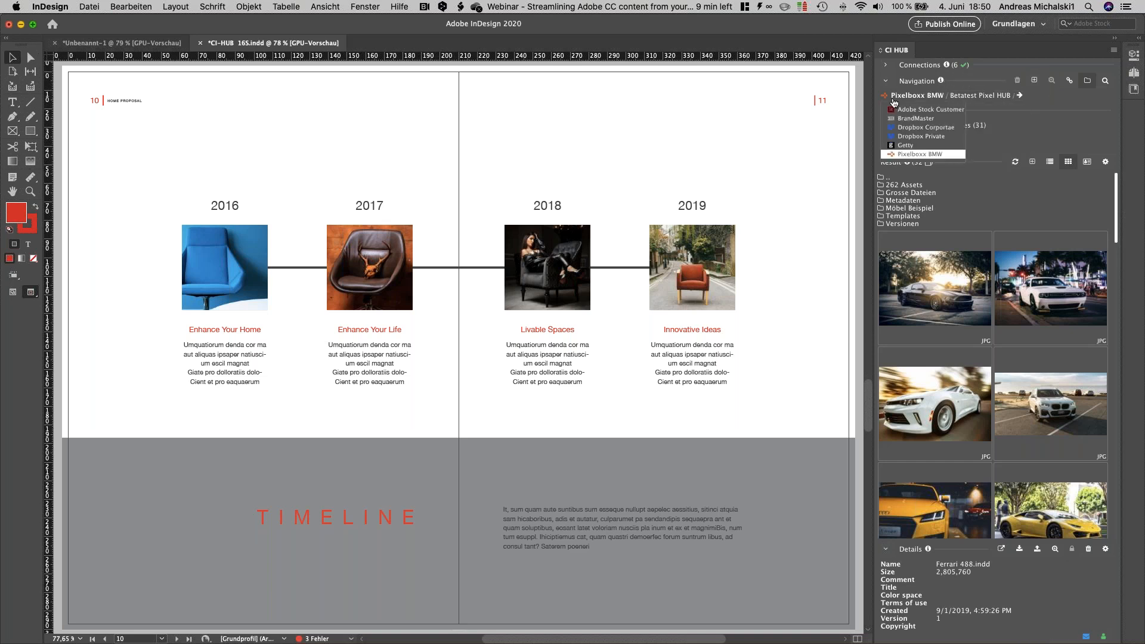
{"action": "left_click", "coordinate": [899, 127]}
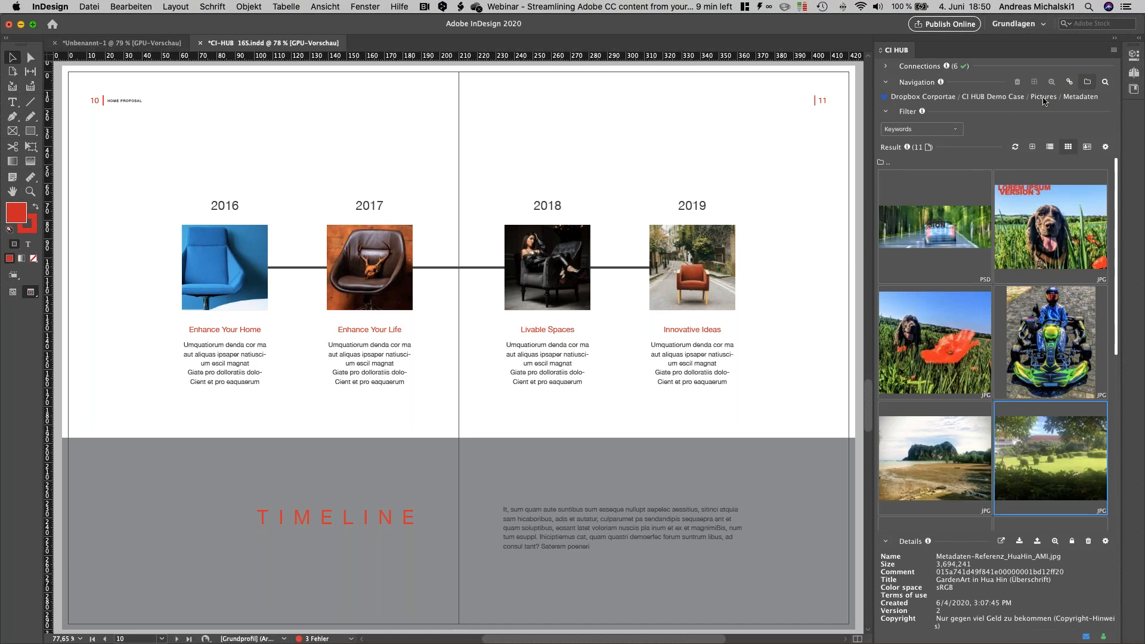
{"action": "left_click", "coordinate": [1043, 98]}
{"action": "left_click", "coordinate": [1014, 120]}
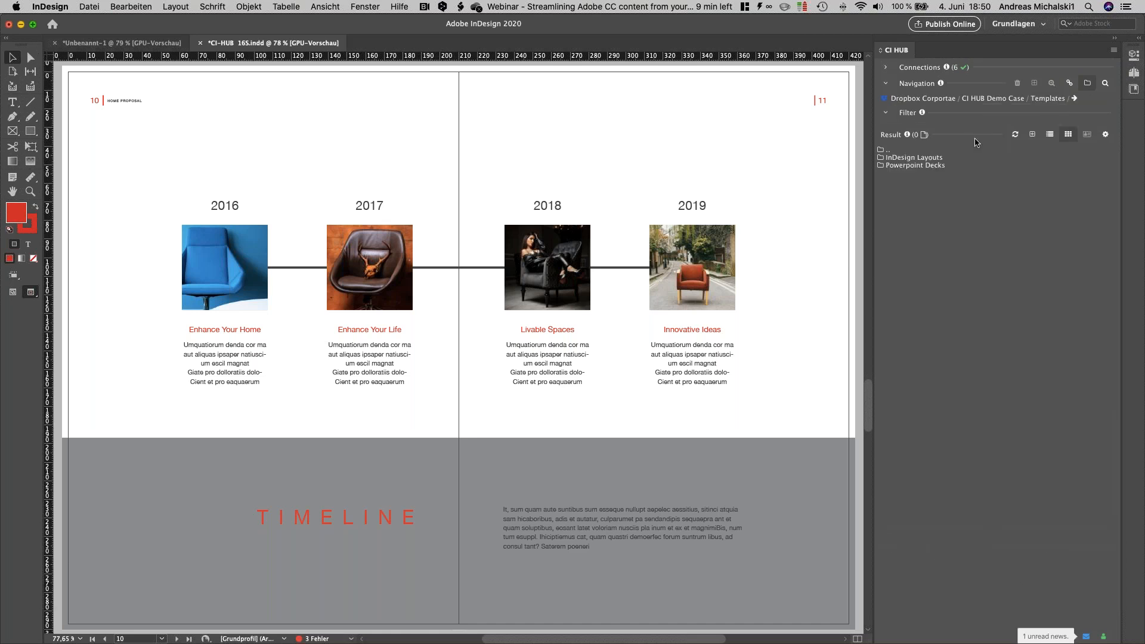
{"action": "double_click", "coordinate": [923, 159]}
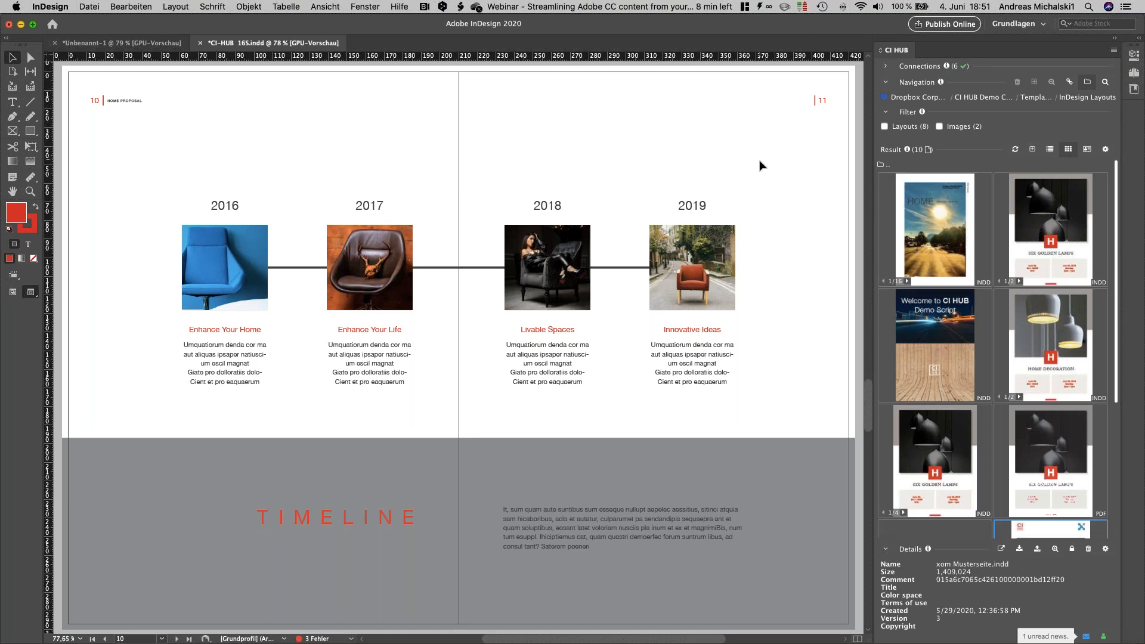
Step: Bring up the Unbenannt-1 document and select the white Dodge Challenger picture in the Pixelboxx BMW connection
{"action": "left_click", "coordinate": [149, 43]}
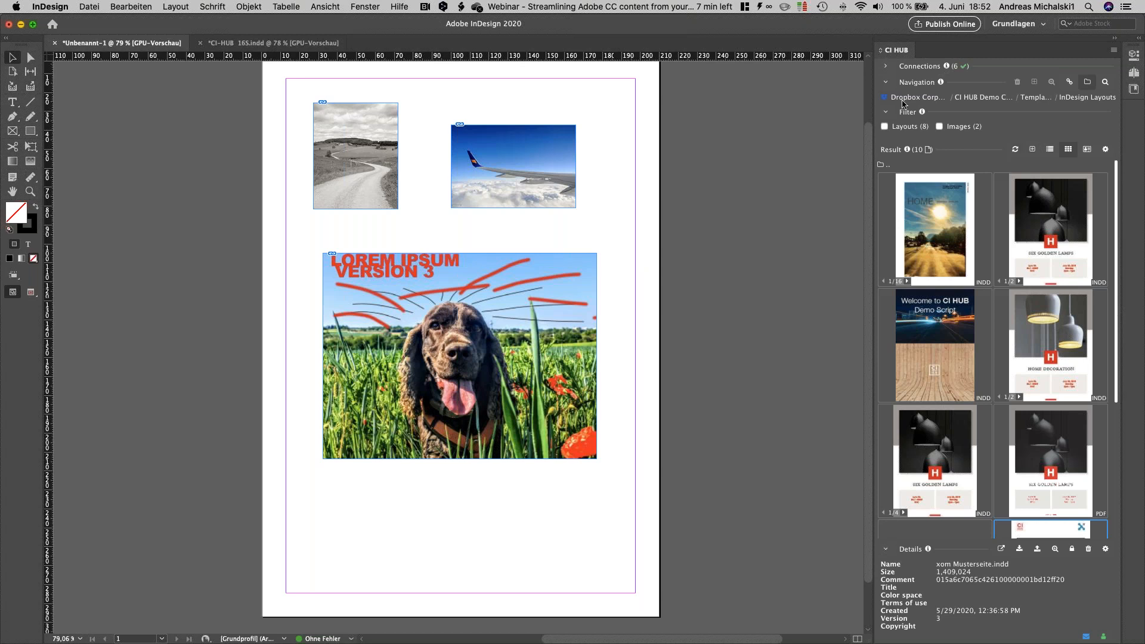
{"action": "mouse_move", "coordinate": [910, 101]}
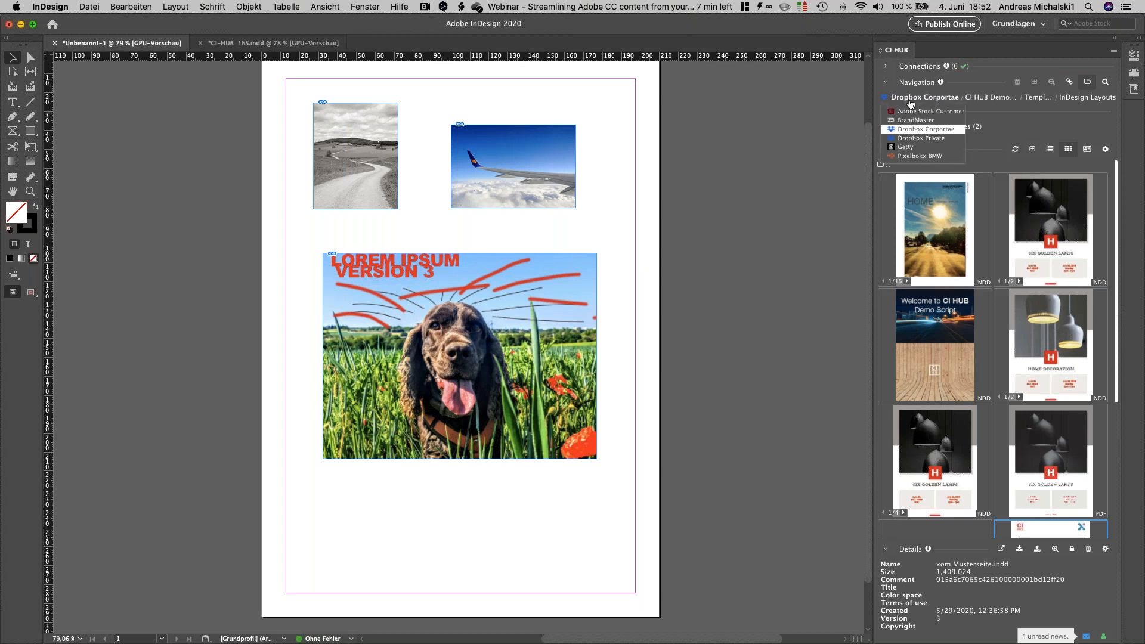
{"action": "left_click", "coordinate": [905, 156]}
{"action": "left_click", "coordinate": [1026, 299]}
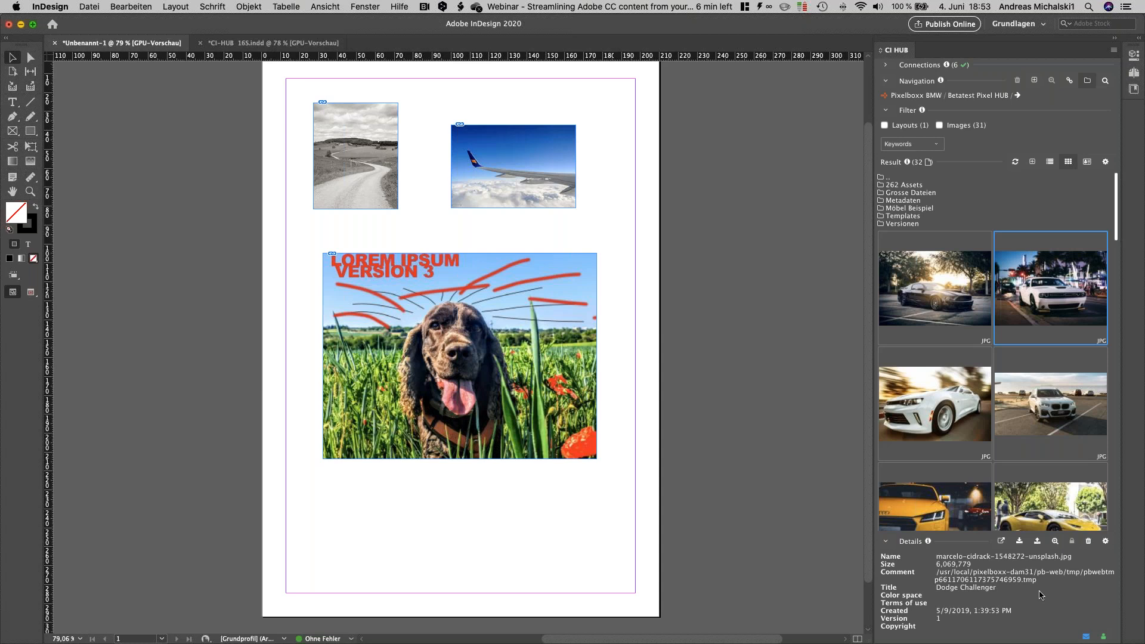
Step: Switch from InDesign to the Keynote presentation
{"action": "key", "text": "super+Tab"}
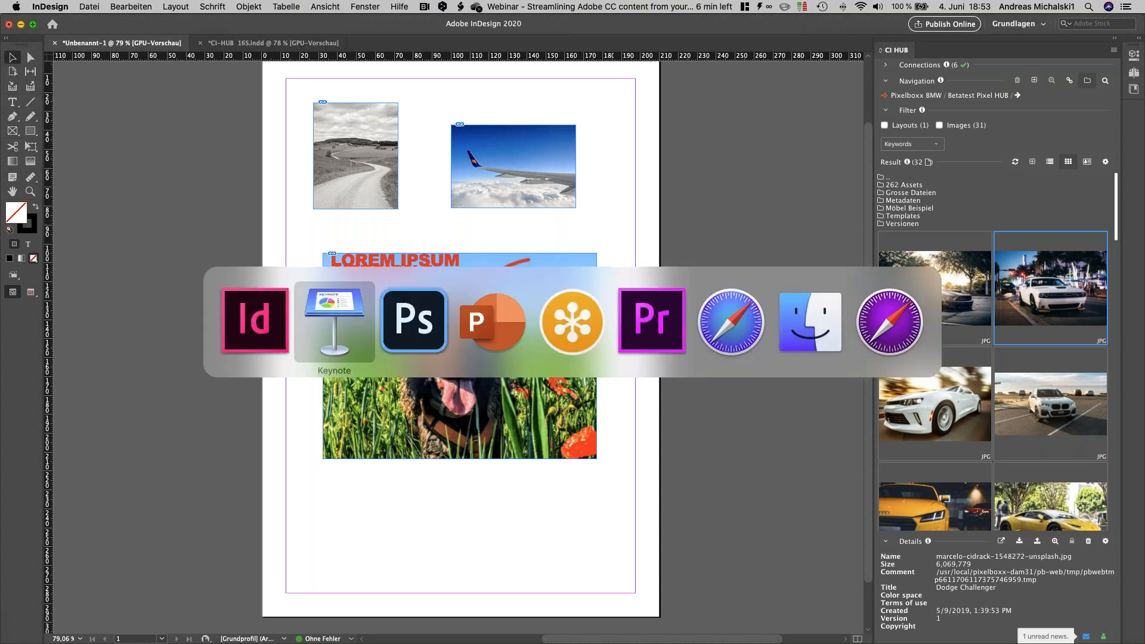